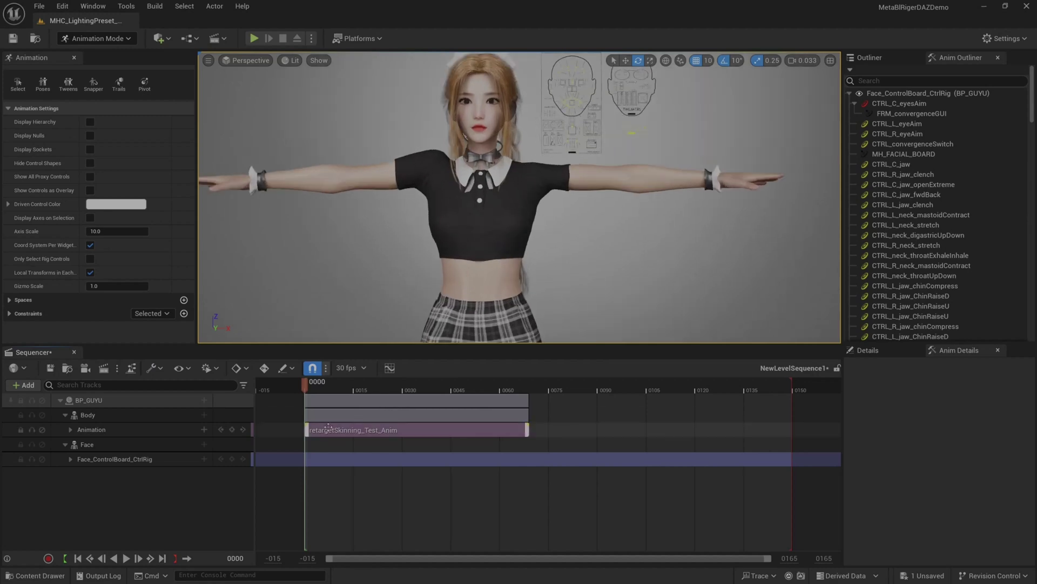
Step: Scrub retargetSkinning_Test_Anim on BP_GUYU, tilting the view to watch the arms lower from T-pose
left_click_drag(305, 384, 367, 388)
right_click_drag(519, 216, 522, 243)
left_click_drag(367, 387, 474, 405)
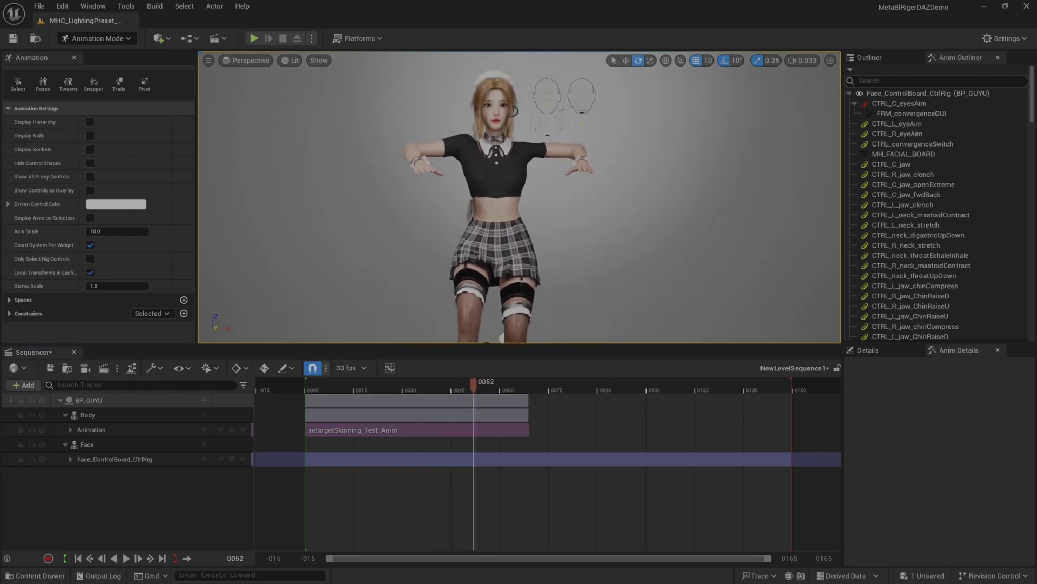
left_click_drag(475, 400, 518, 395)
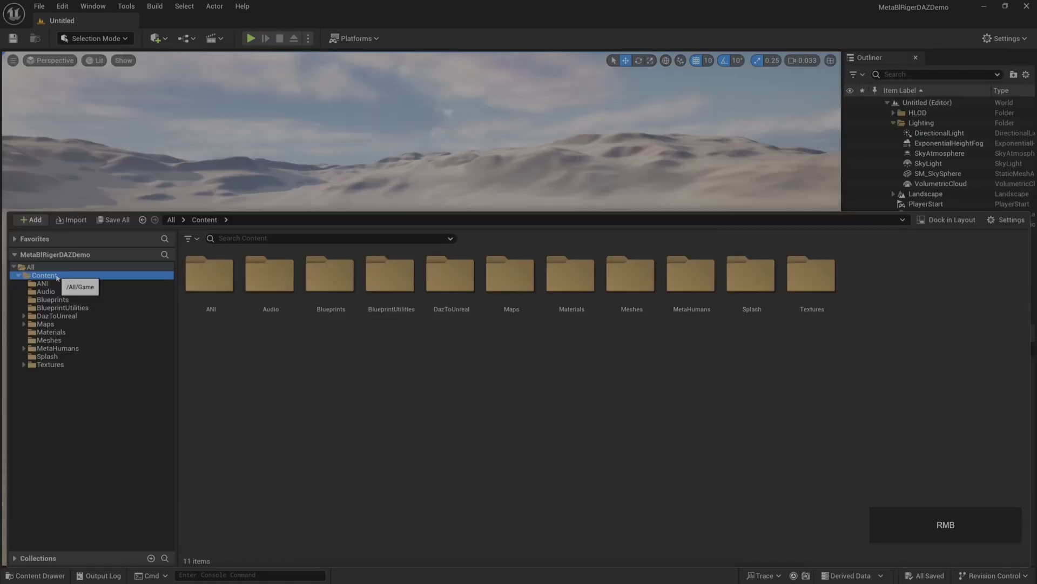
Step: Add a TestSkinAnimation folder under Content and bring up its add-content menu
right_click(54, 275)
left_click(95, 296)
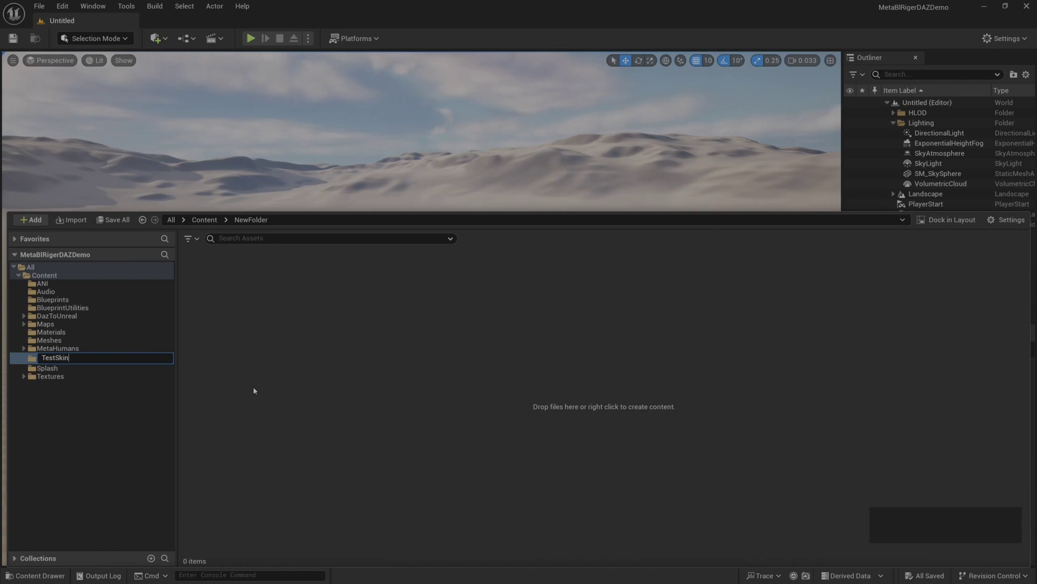
type("TestSkinAnimatinon")
key("Return")
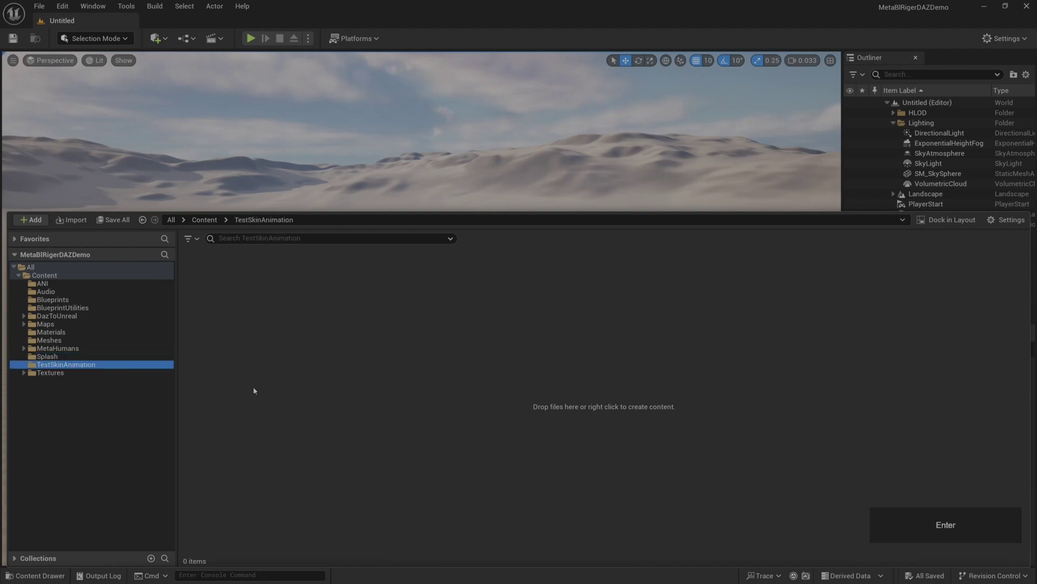
left_click(265, 324)
right_click(265, 324)
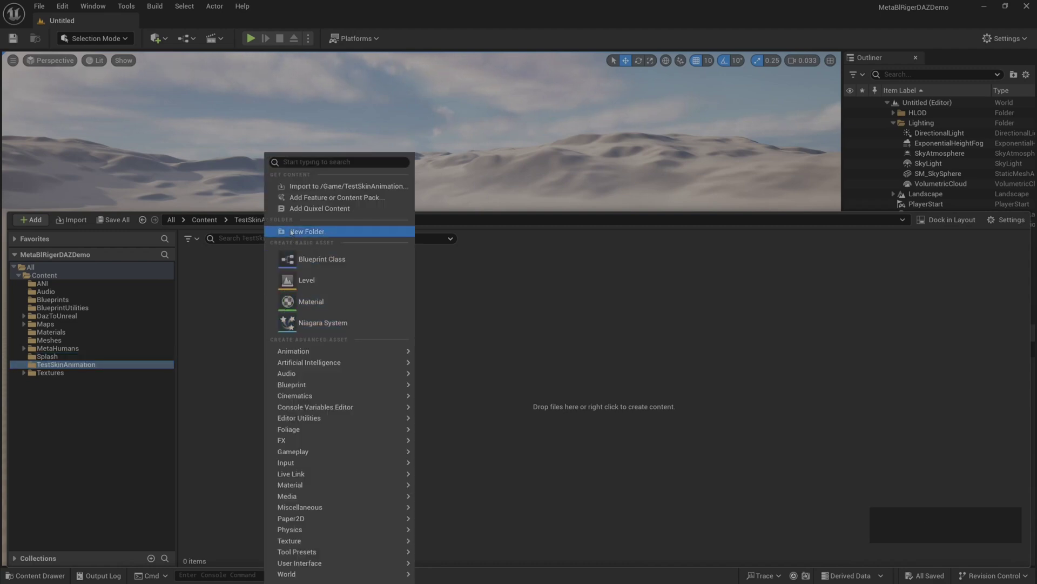
Step: Choose HowToModifyPose/SkinTestFile/SK_Mannequin.FBX to import into /Game/TestSkinAnimation
left_click(357, 187)
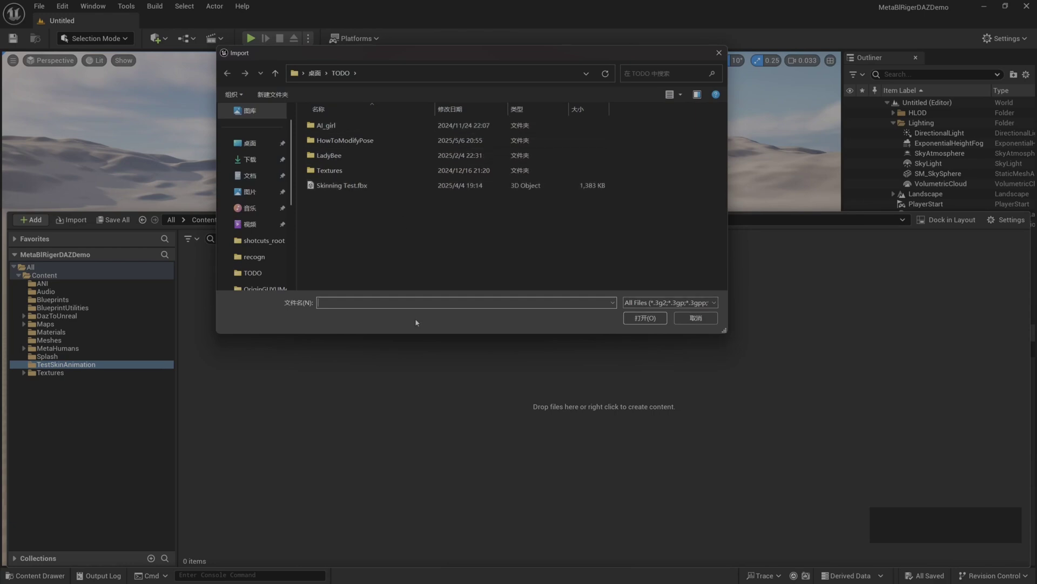
double_click(352, 141)
double_click(355, 141)
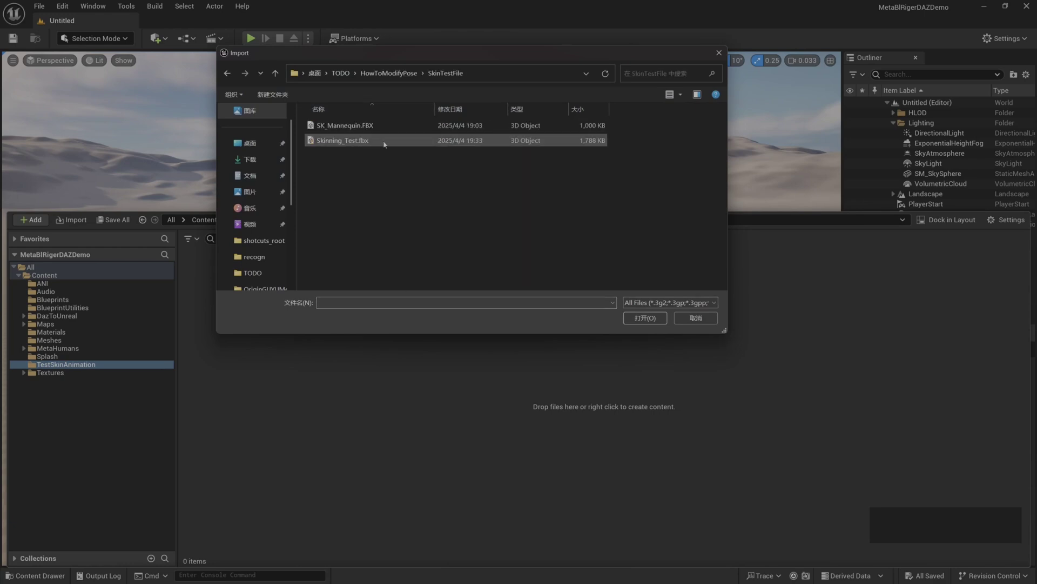
left_click(355, 127)
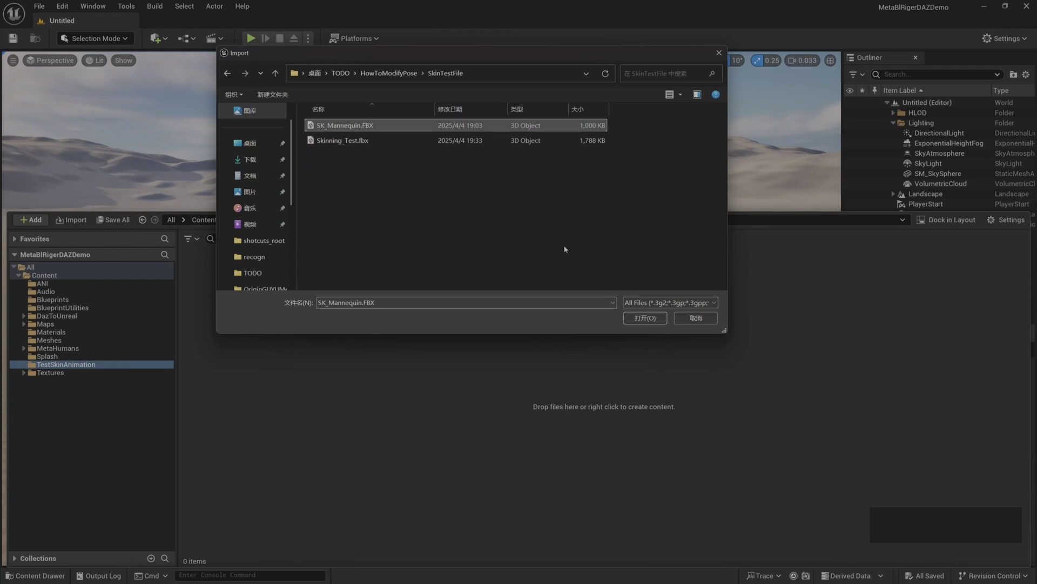
left_click(658, 322)
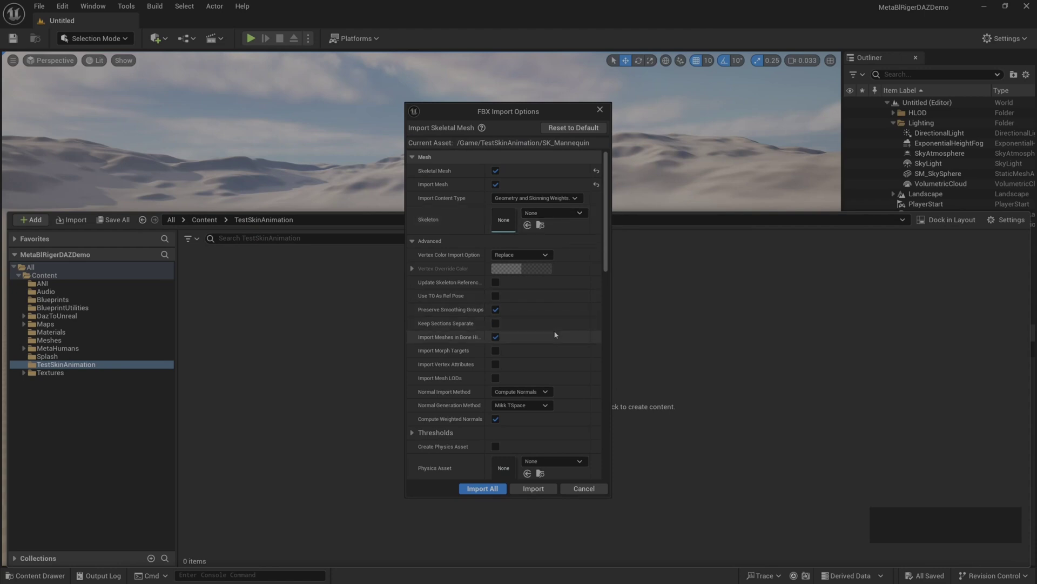
Step: Uncheck Import Animations in the FBX Import Options and import SK_Mannequin as a mesh only
scroll(555, 334, "down", 4)
scroll(555, 335, "down", 3)
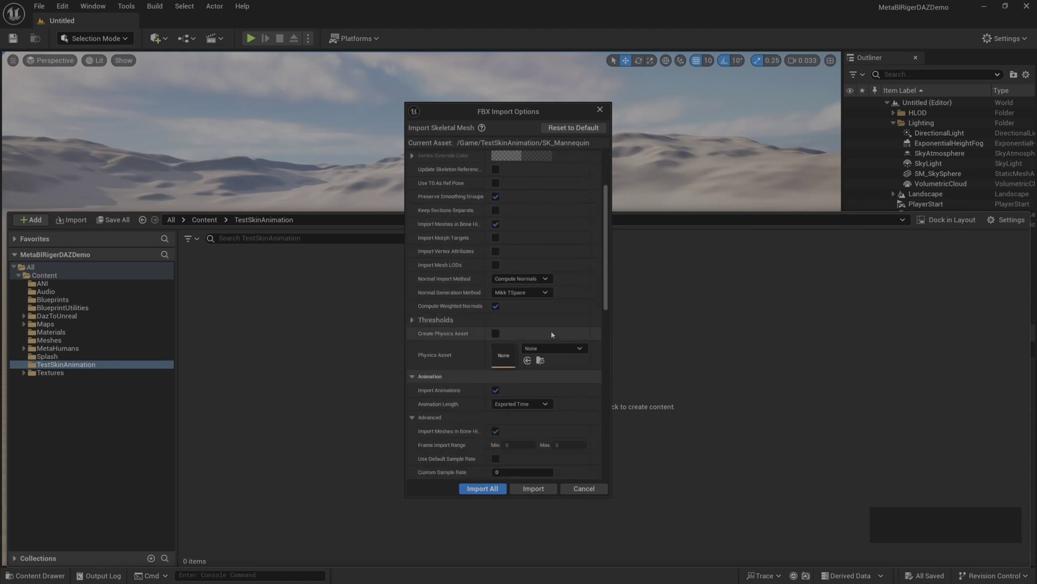
scroll(454, 347, "down", 3)
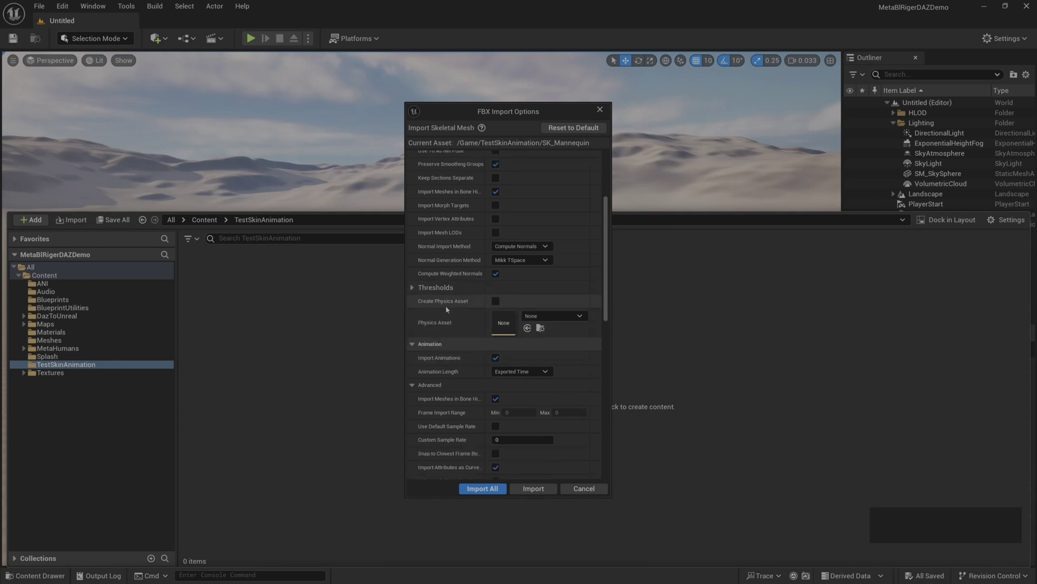
left_click(495, 341)
scroll(486, 351, "down", 3)
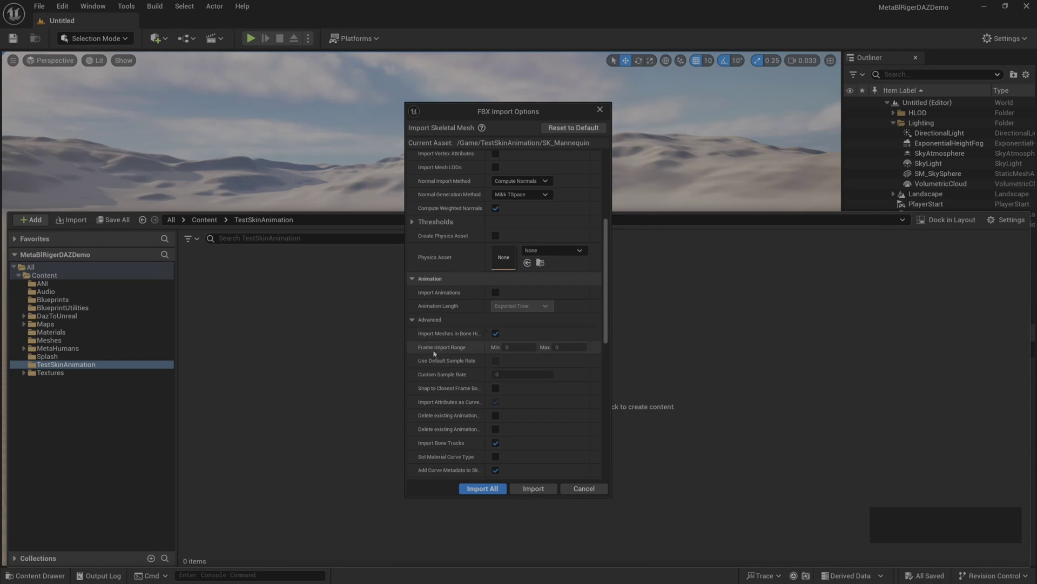
scroll(434, 355, "down", 7)
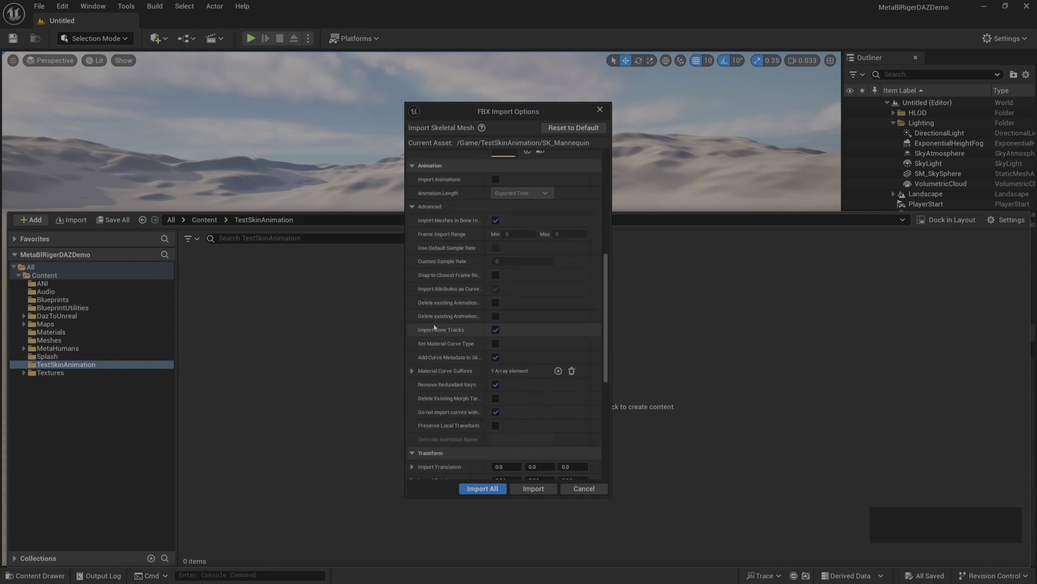
scroll(434, 326, "down", 7)
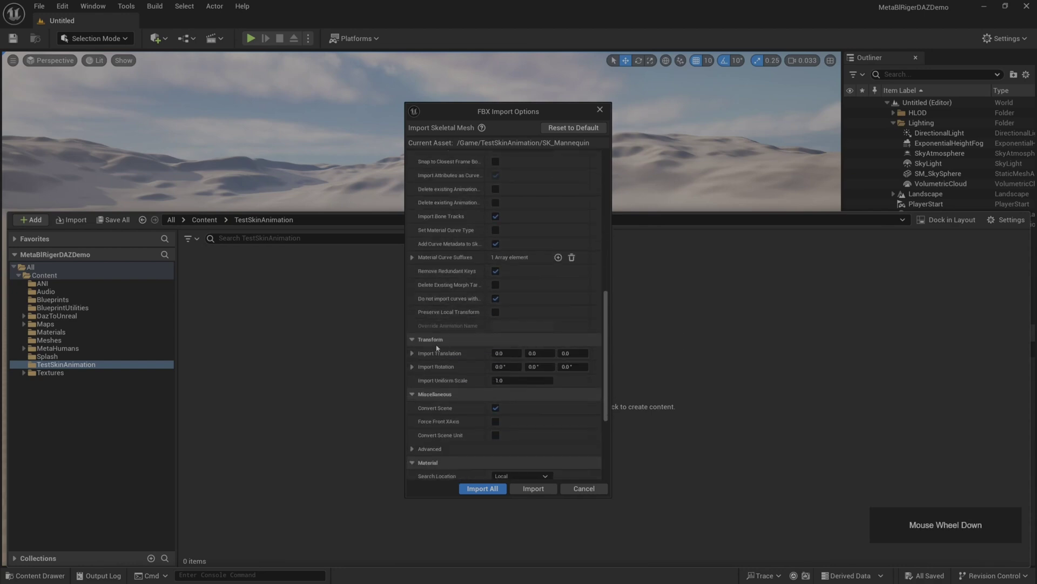
scroll(448, 394, "down", 4)
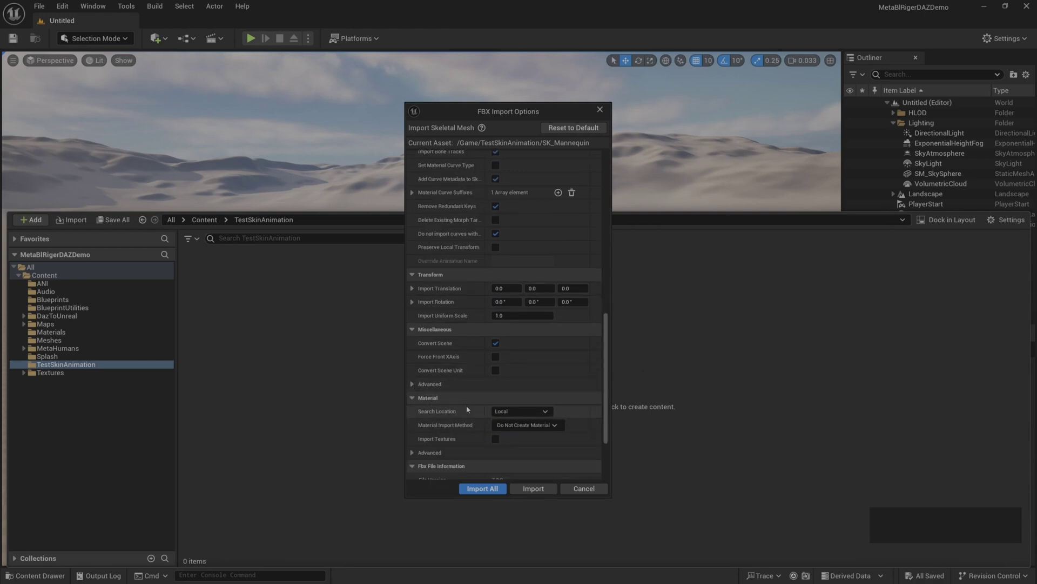
scroll(456, 428, "down", 2)
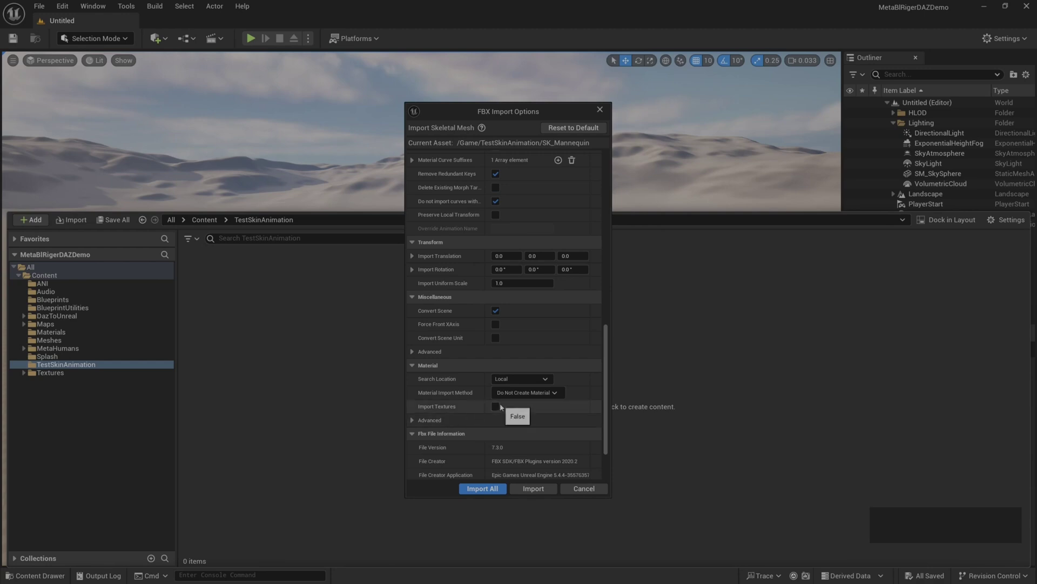
scroll(470, 368, "down", 4)
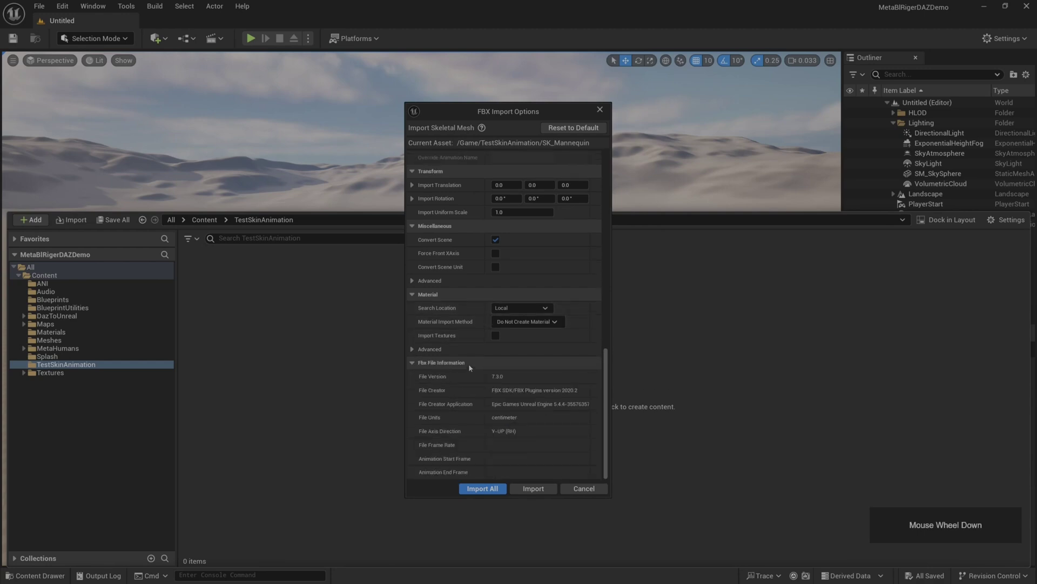
left_click(533, 488)
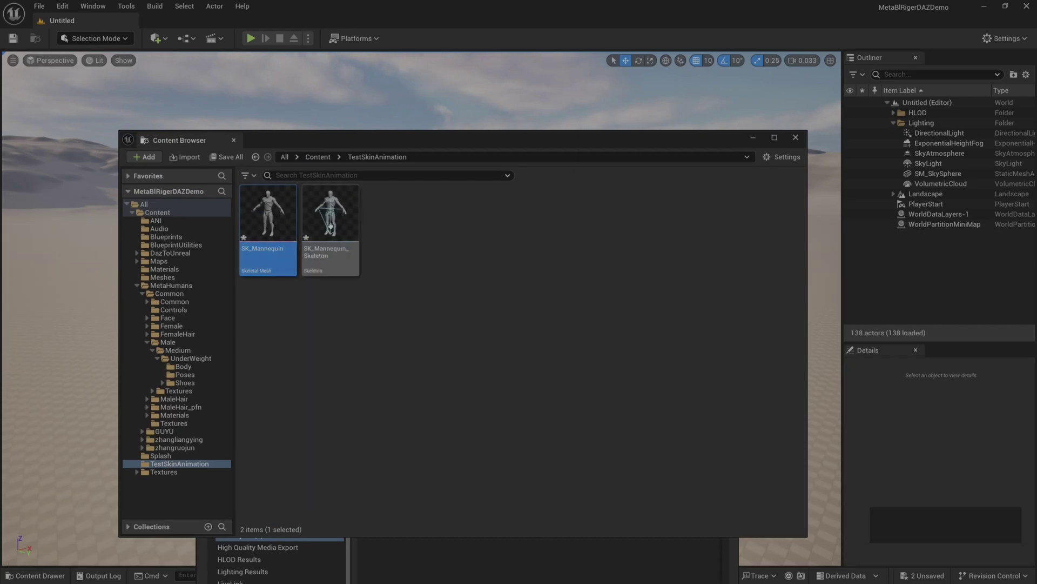
Step: Save all assets, then choose Skinning_Test.fbx to import into TestSkinAnimation
key("ctrl+shift+s")
left_click(437, 259)
right_click(438, 260)
left_click(499, 189)
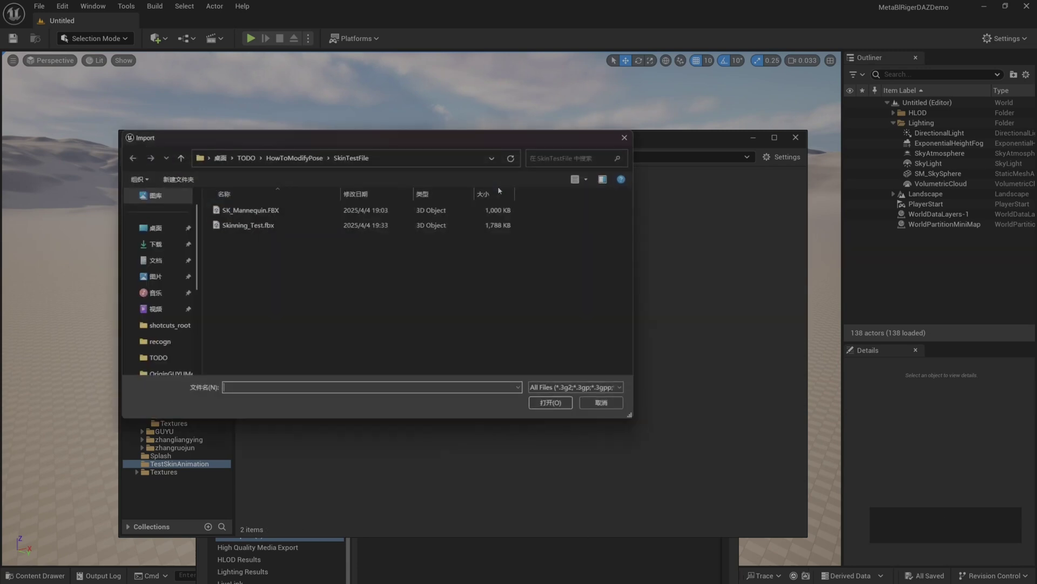
left_click(277, 226)
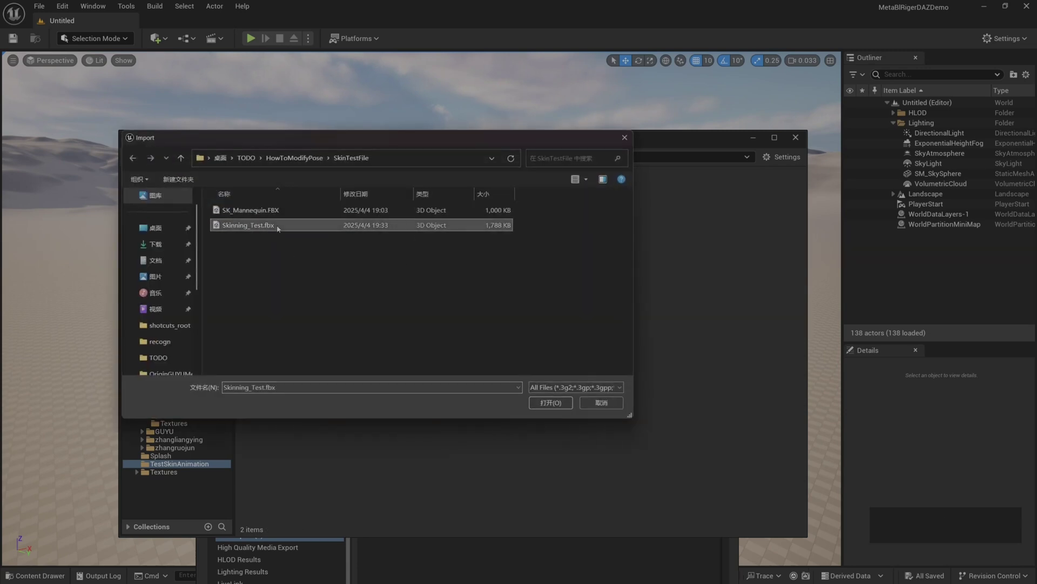
left_click(550, 403)
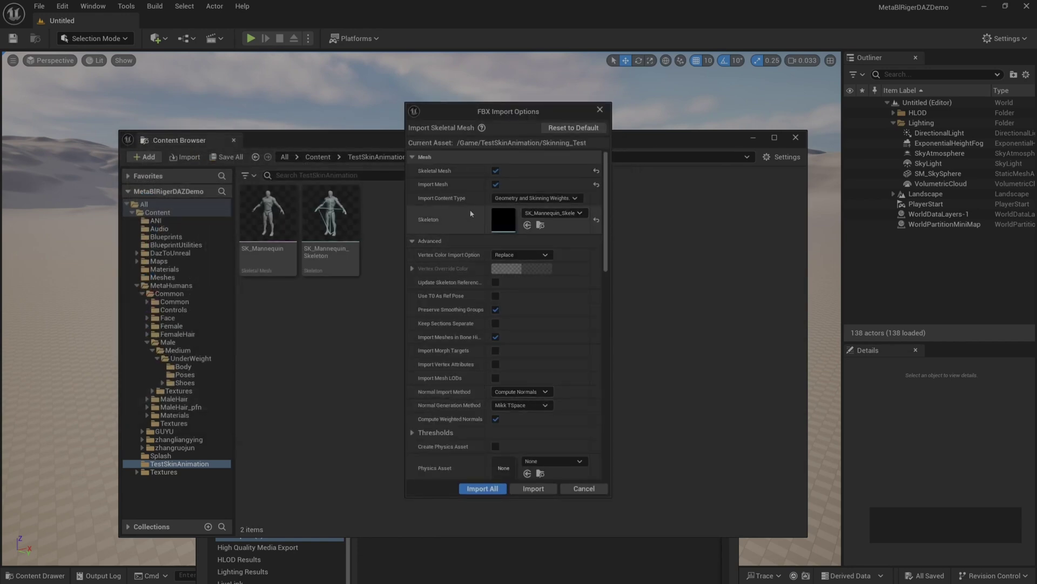
Step: Import Skinning_Test with Import Animations checked, then open and save Skinning_Test_Anim
scroll(463, 263, "down", 4)
scroll(463, 264, "down", 5)
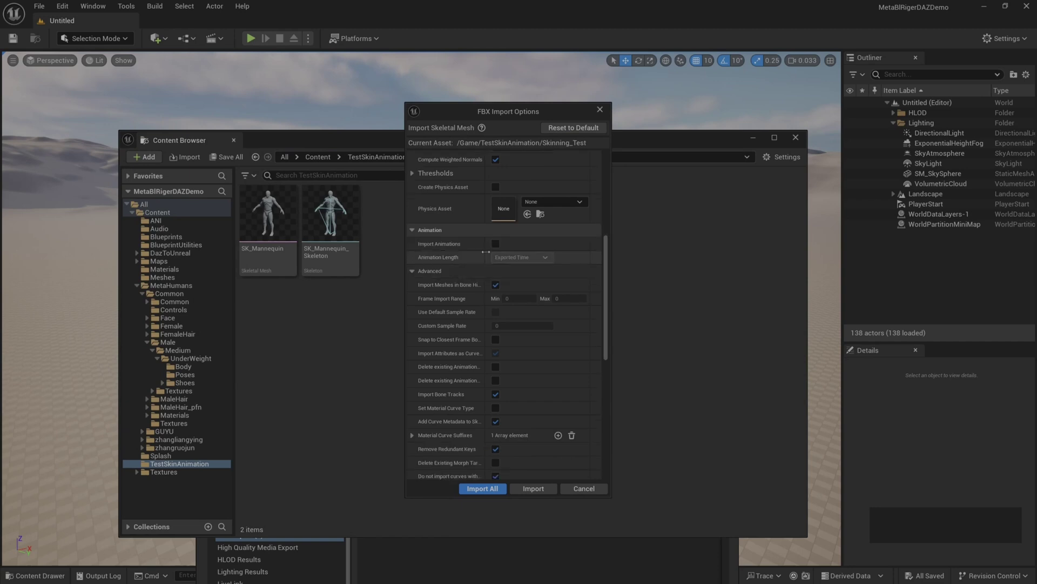
left_click(496, 244)
scroll(452, 267, "down", 2)
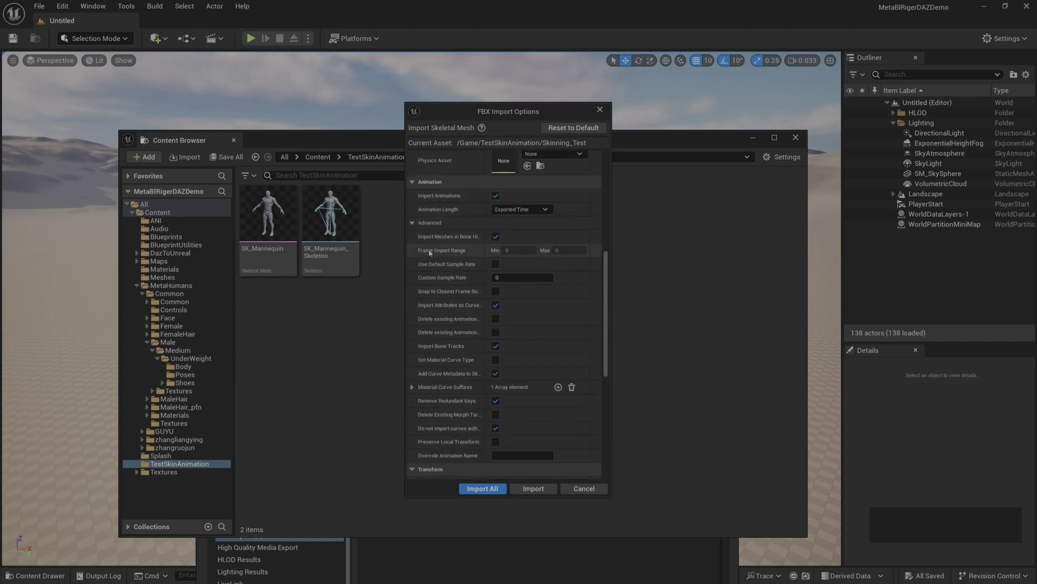
scroll(453, 267, "down", 1)
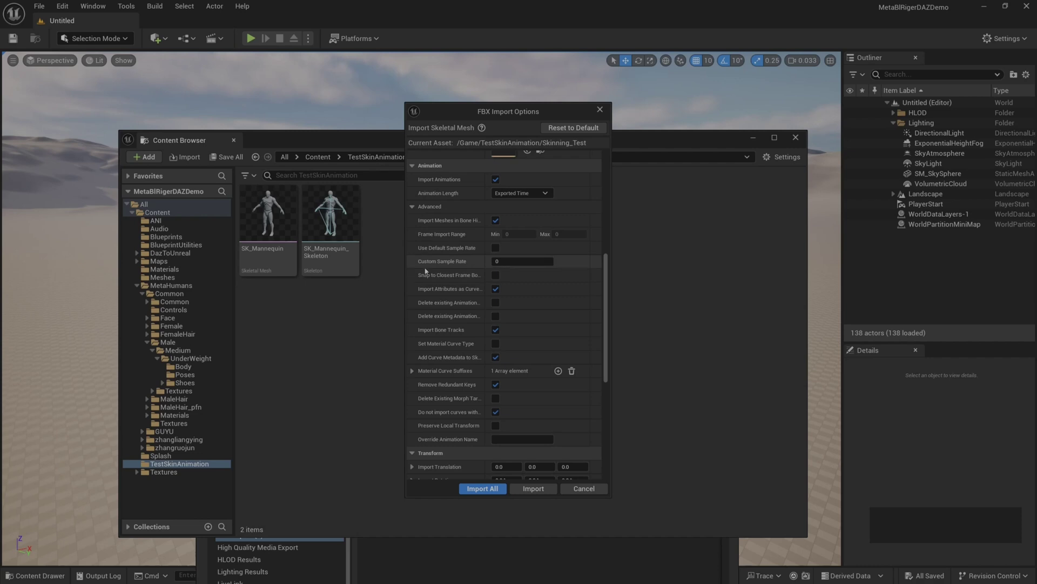
scroll(427, 281, "down", 5)
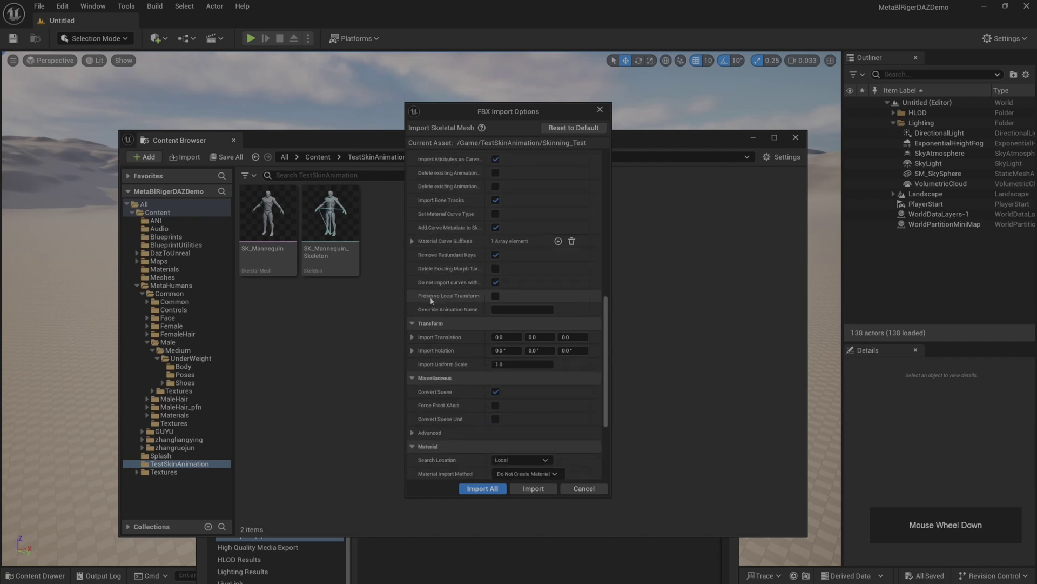
scroll(432, 301, "down", 5)
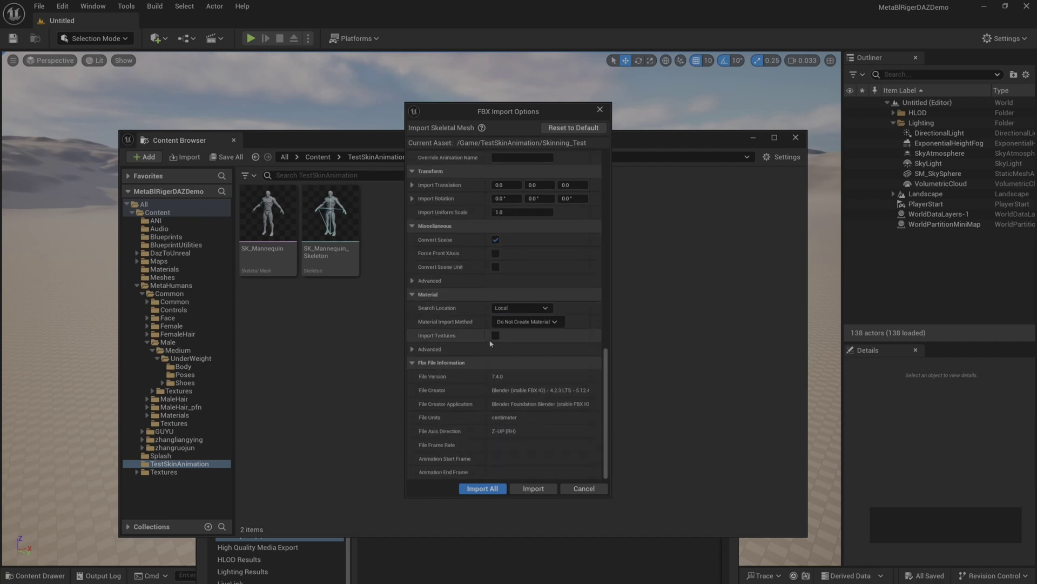
left_click(534, 489)
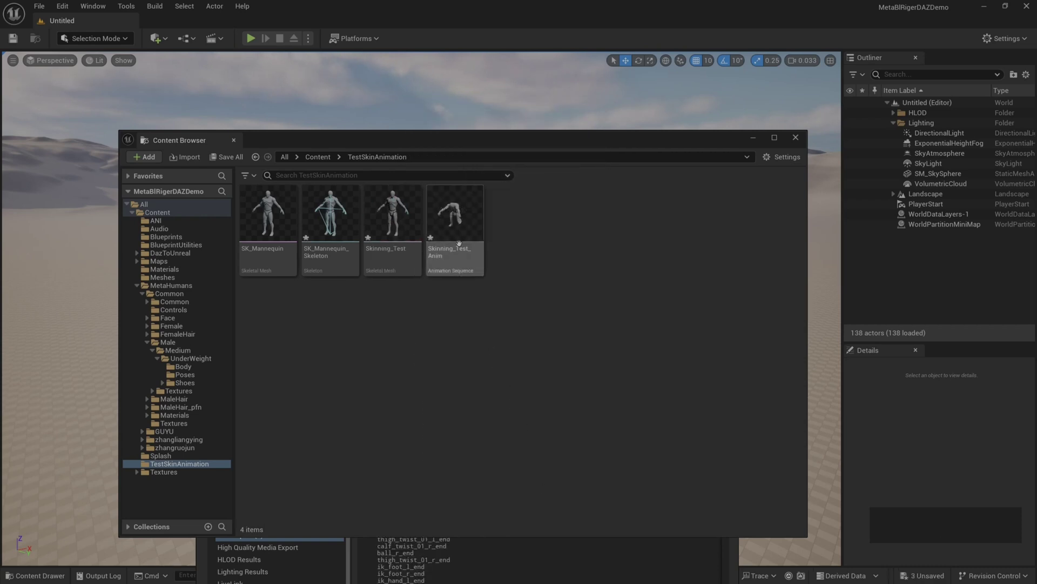
double_click(455, 217)
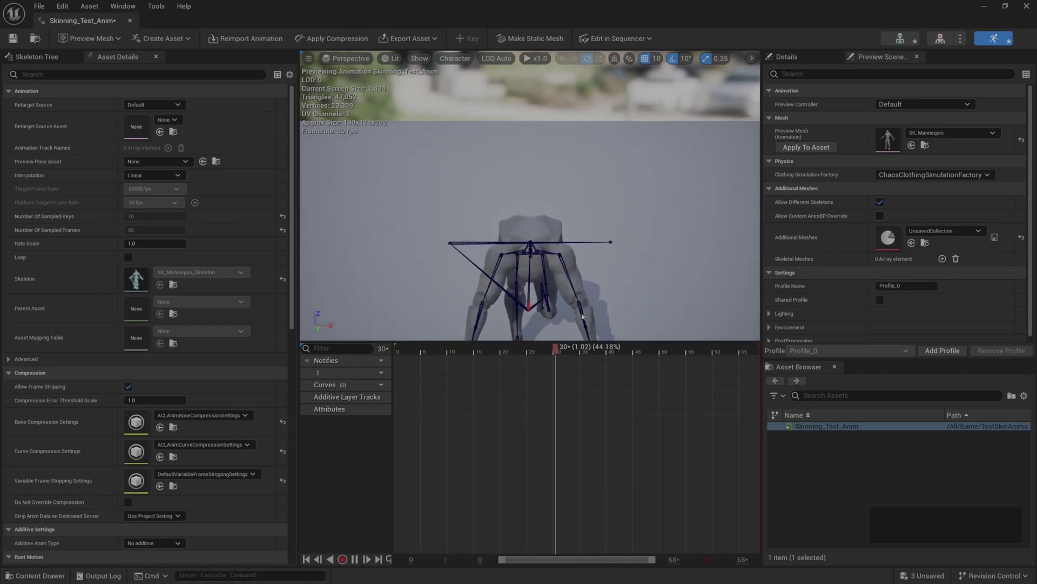
left_click(12, 38)
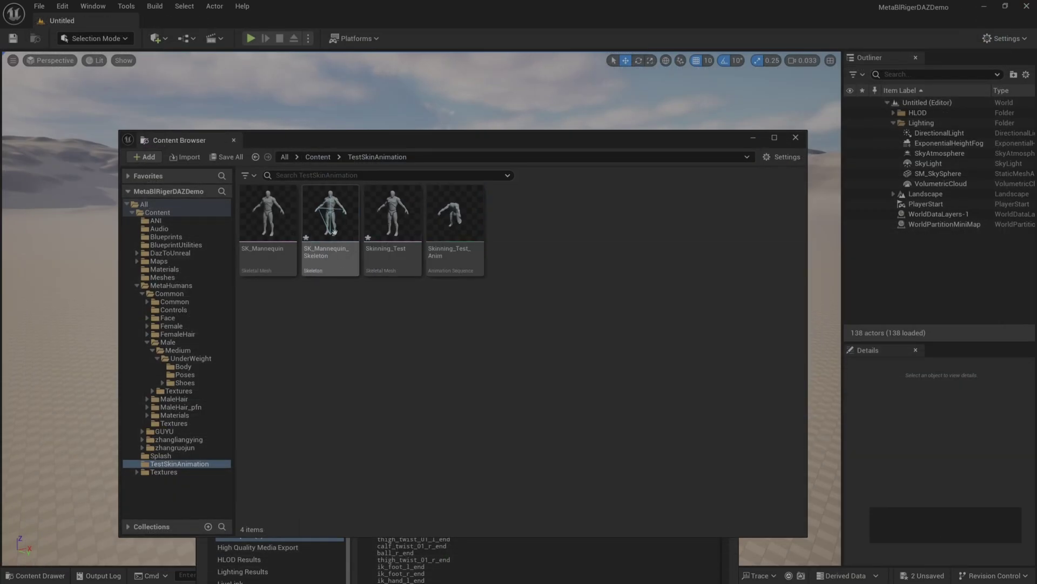
Step: Open Retarget Animations for Skinning_Test_Anim with guyu_base_body as the target skeletal mesh
left_click(334, 231)
left_click(393, 216, "ctrl")
right_click(451, 238)
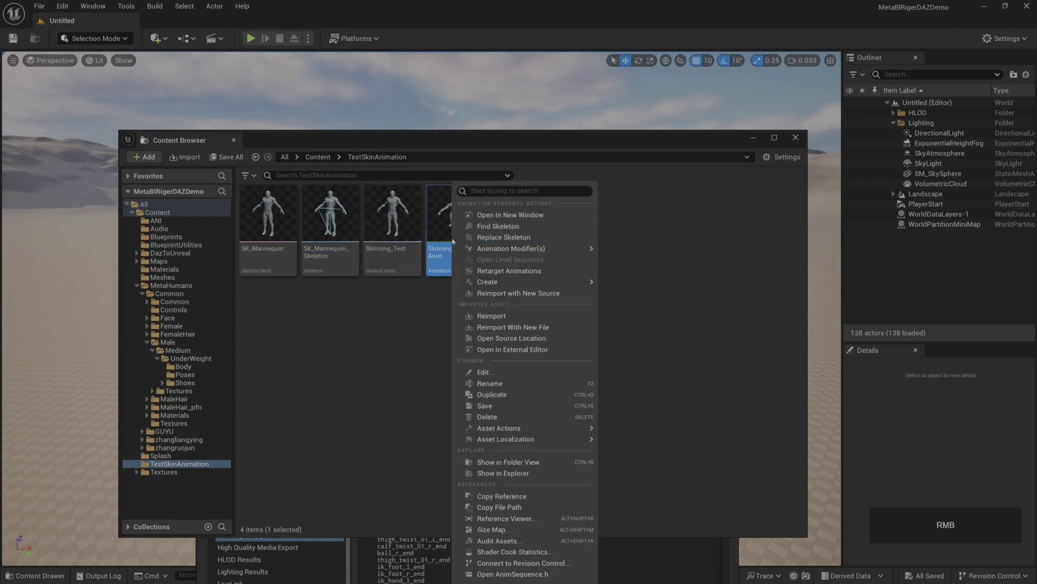
left_click(517, 275)
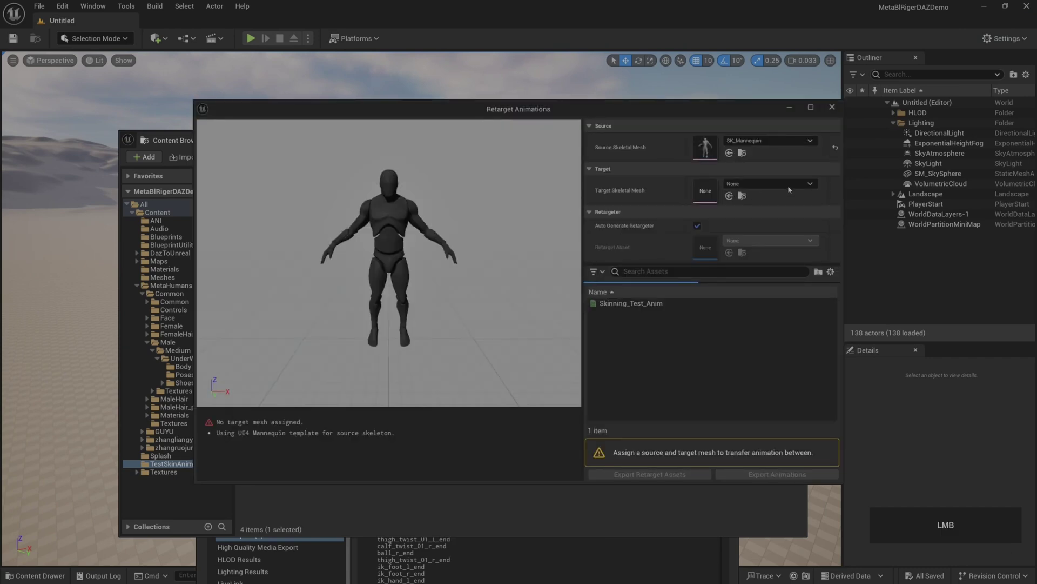
left_click(808, 184)
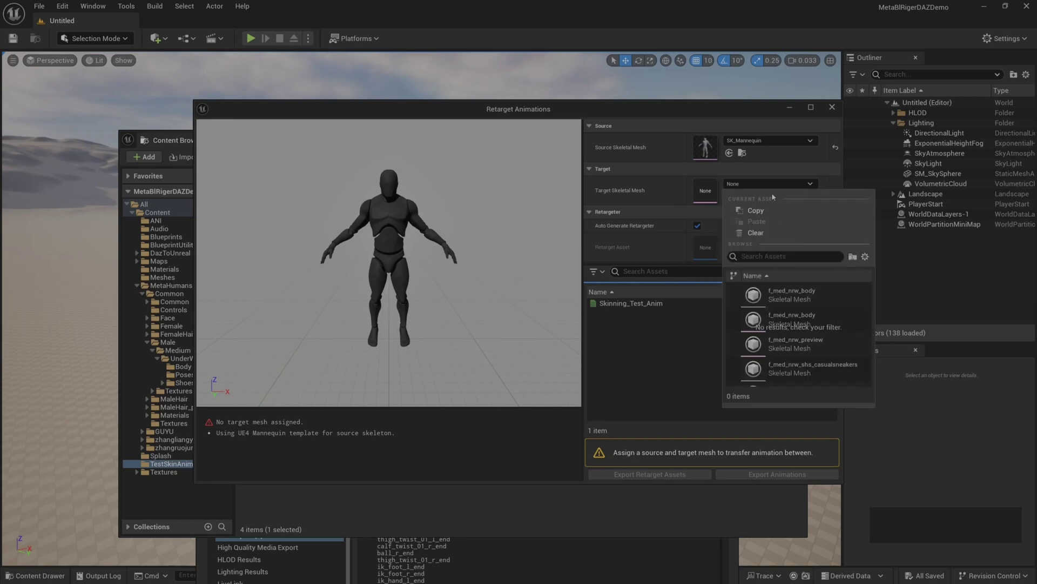
left_click(603, 76)
left_click_drag(540, 109, 493, 103)
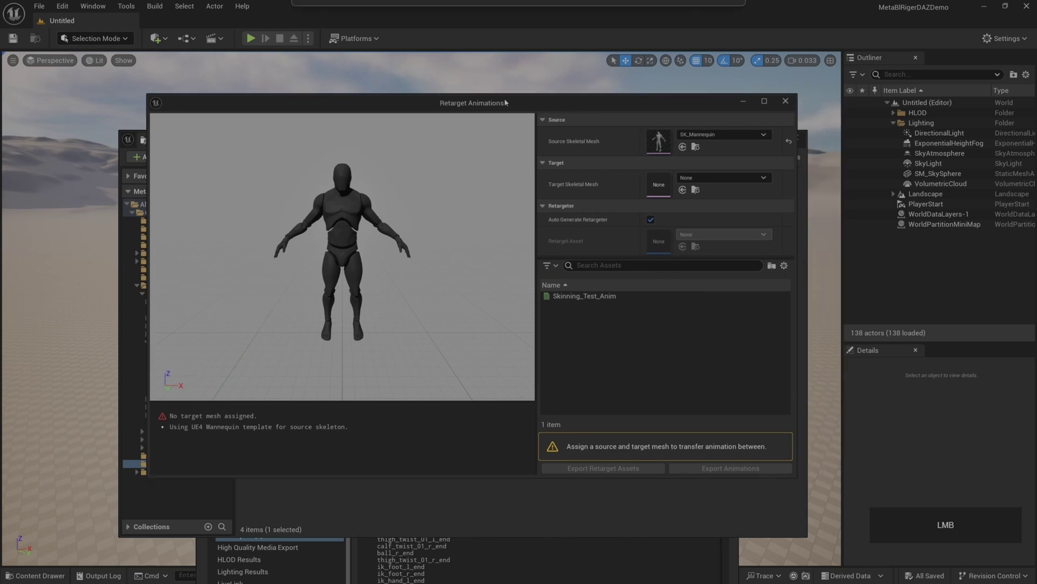
left_click(726, 178)
left_click(709, 251)
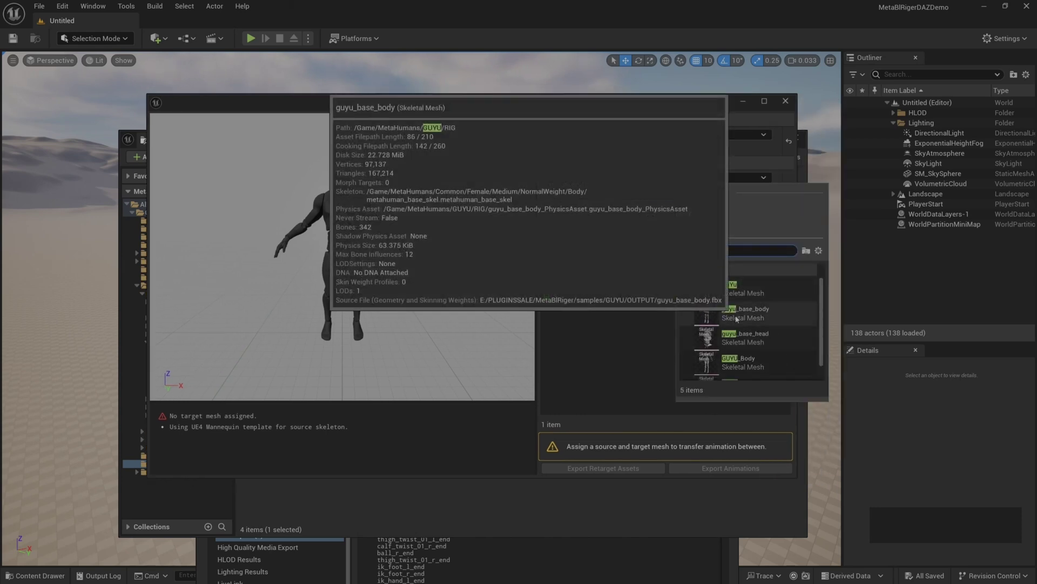
left_click(737, 319)
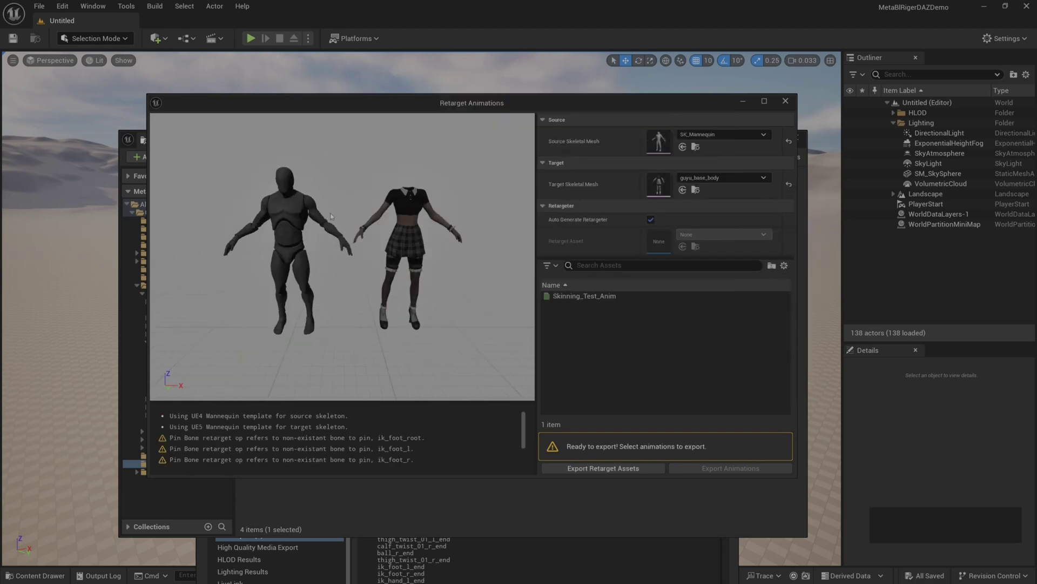
Step: Export the selected Skinning_Test_Anim into the TestSkinAnimation folder
left_click(588, 297)
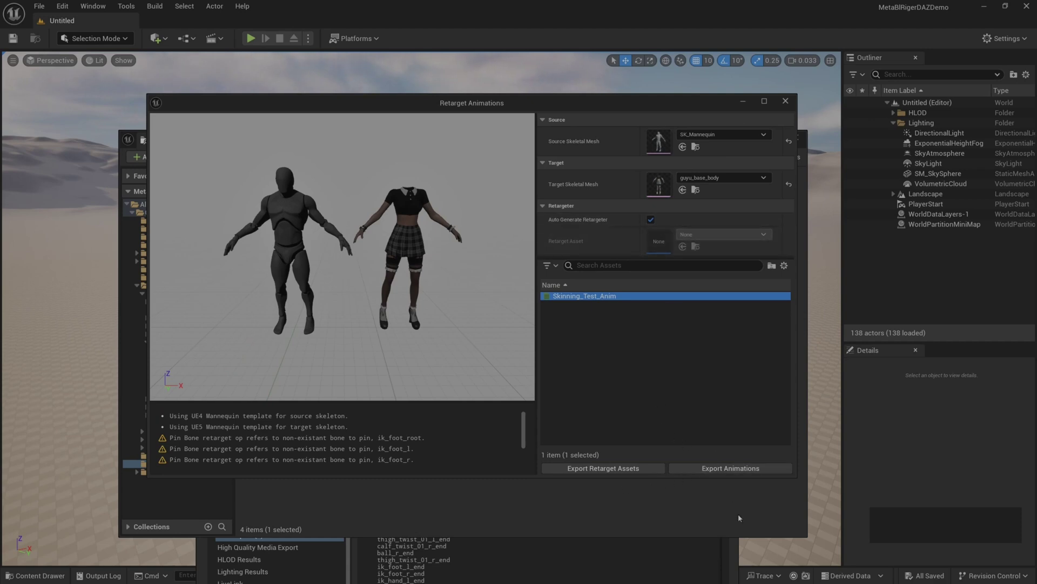
left_click(734, 473)
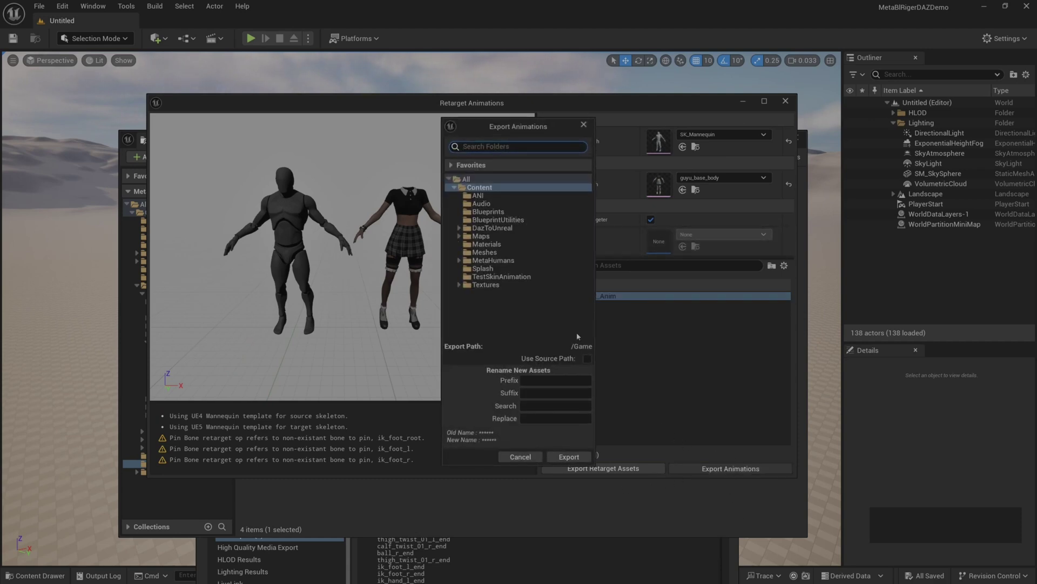
left_click(502, 277)
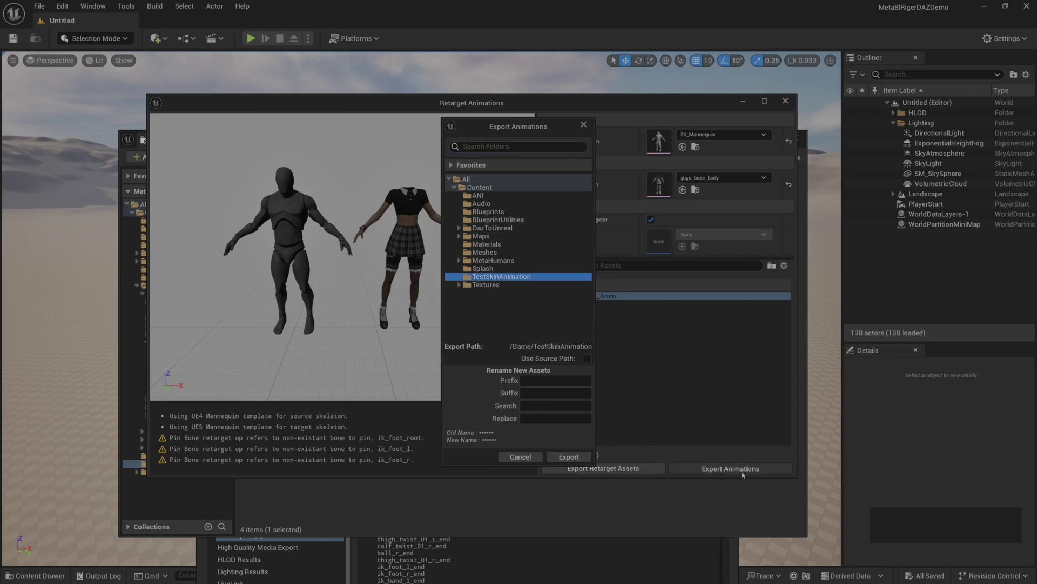
left_click(568, 457)
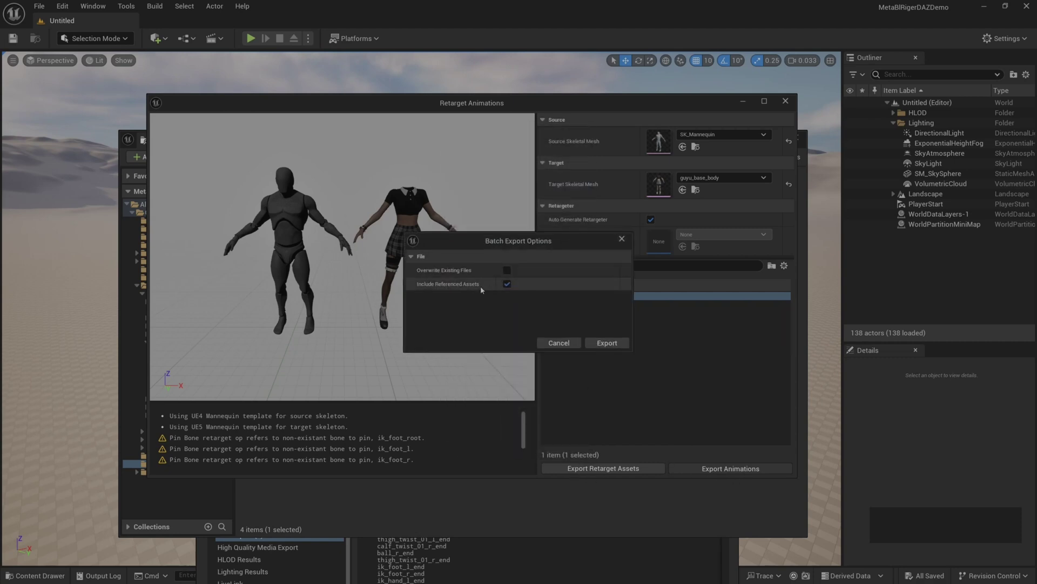
Step: Run the batch export, producing the Skinning_Test_Anim1 animation
left_click(603, 346)
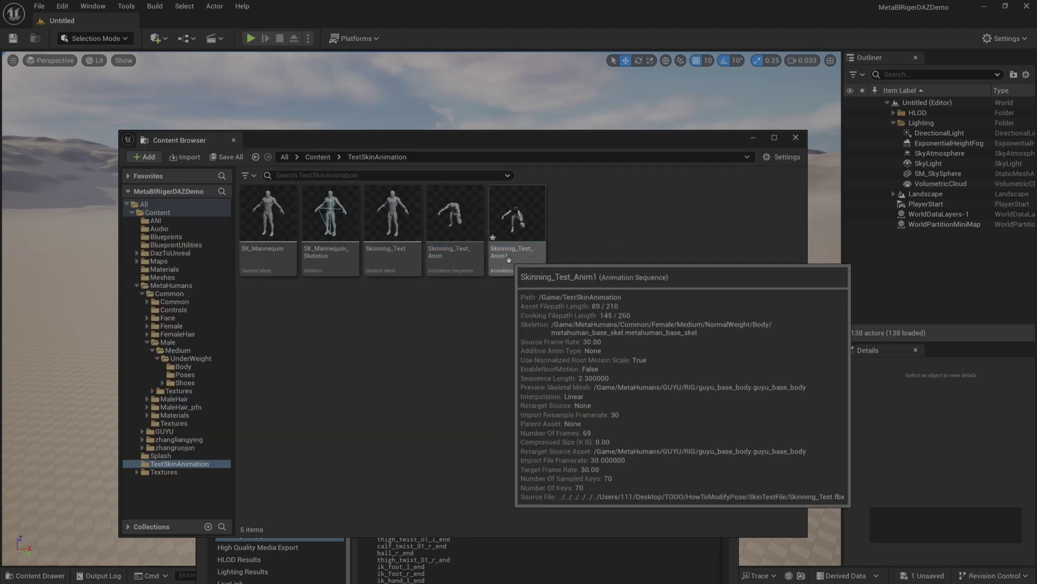
left_click(511, 256)
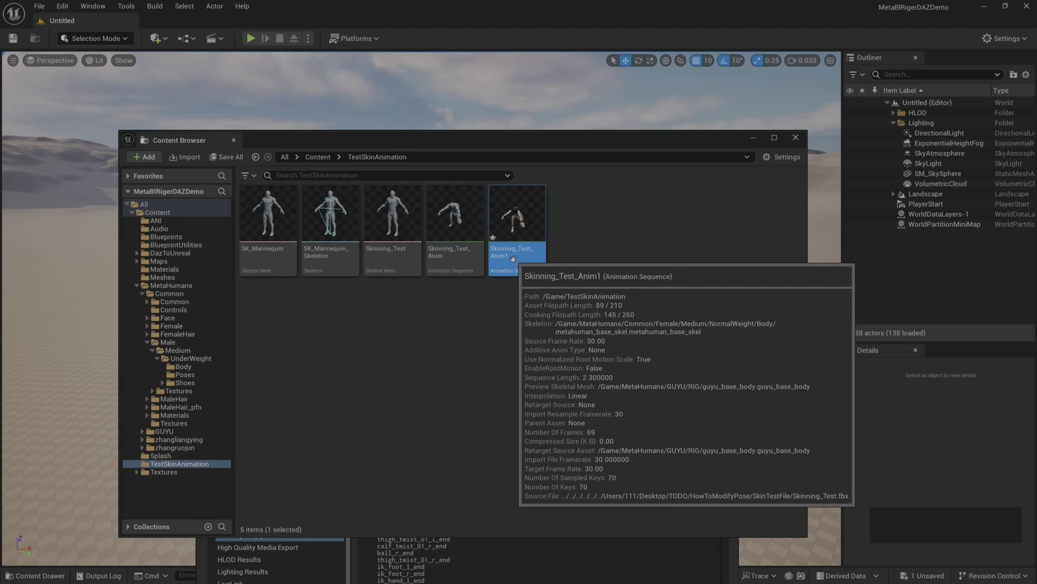
right_click(512, 258)
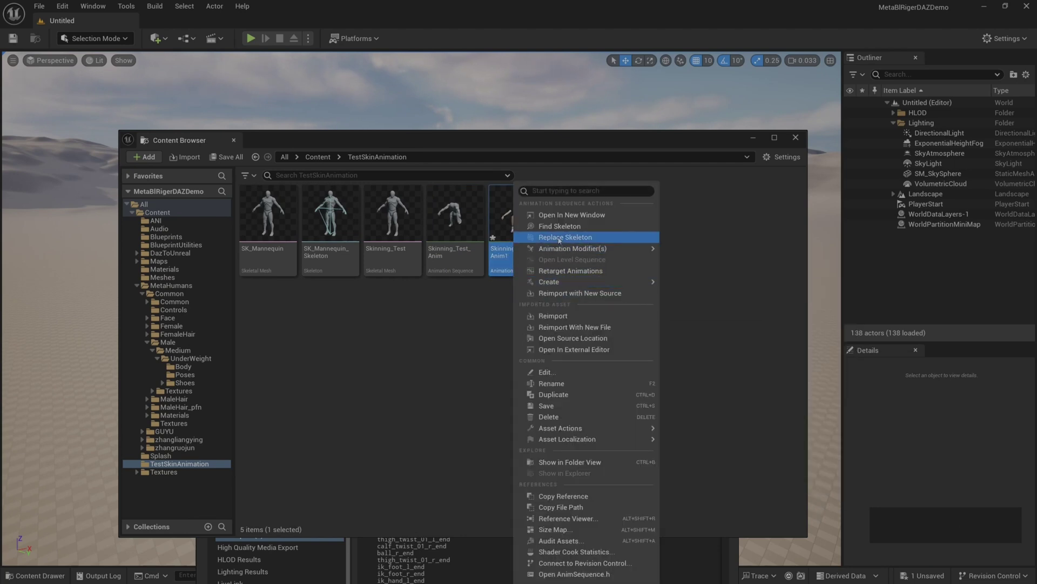
Step: Rename Skinning_Test_Anim1 to Guyu_Skinning_Test_Anim
left_click(552, 383)
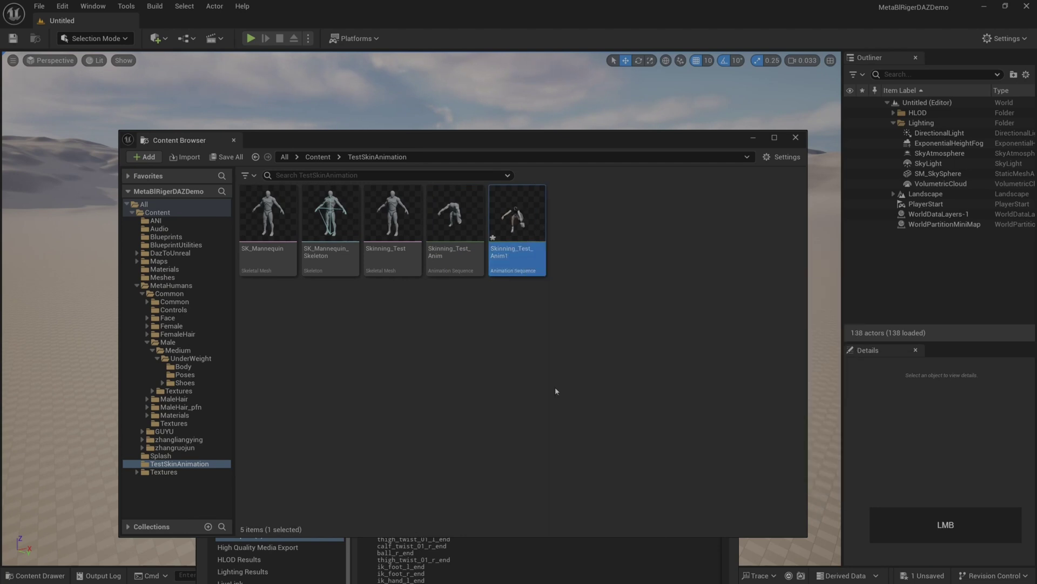
key("End")
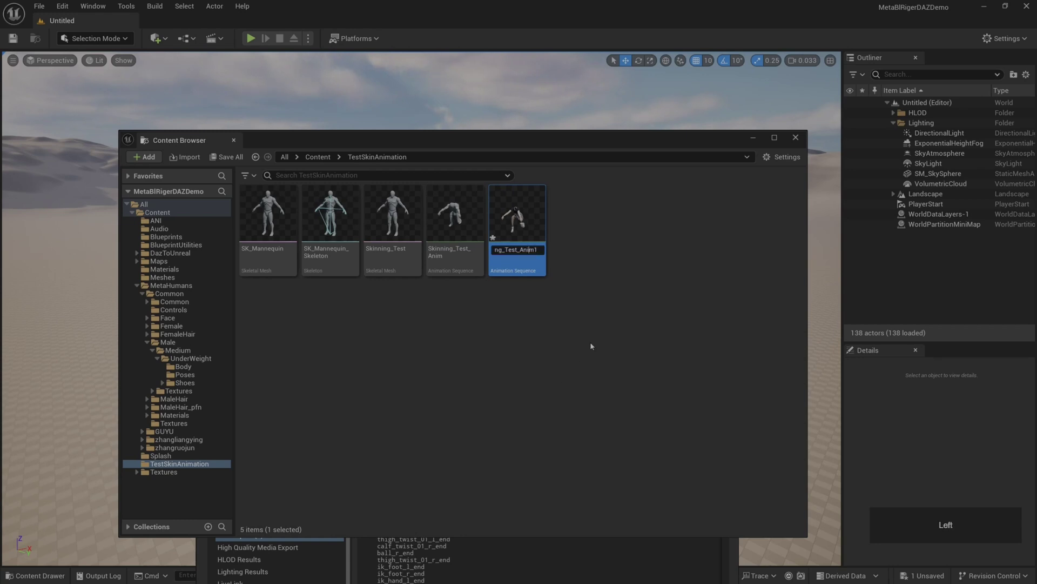
key("Home")
type("Guyu")
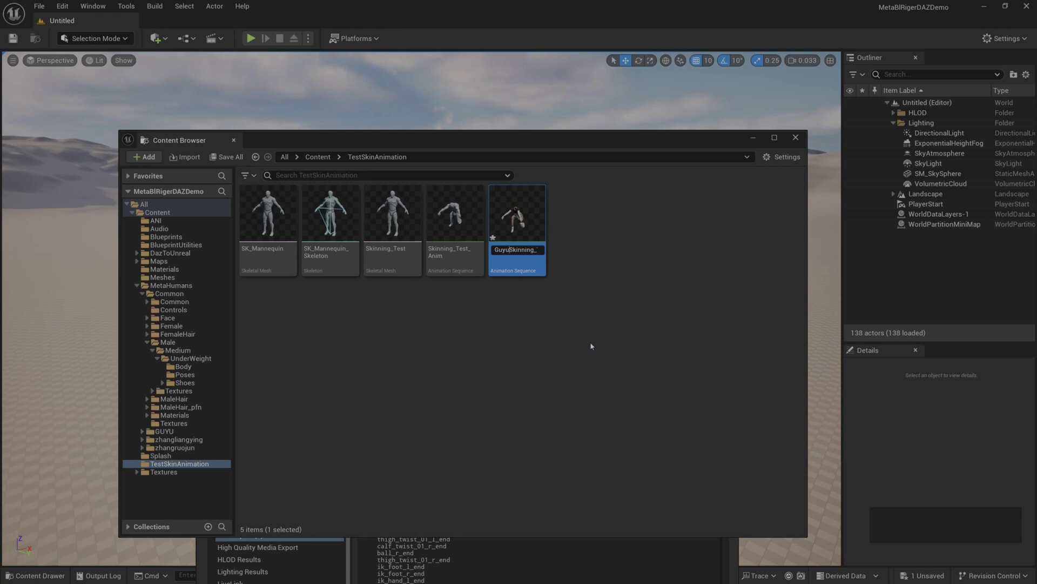
type("_")
key("End")
key("BackSpace")
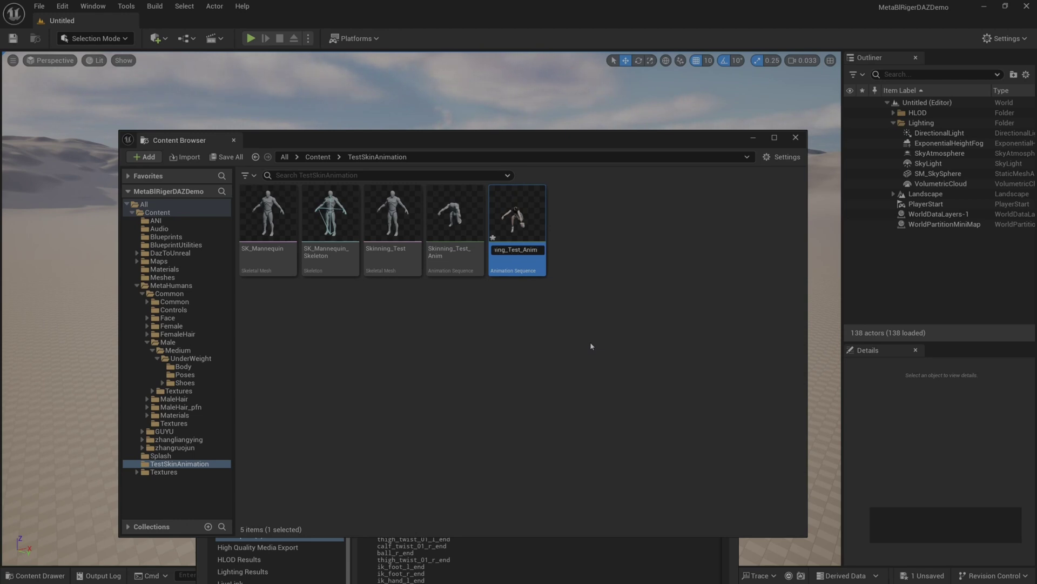
key("Return")
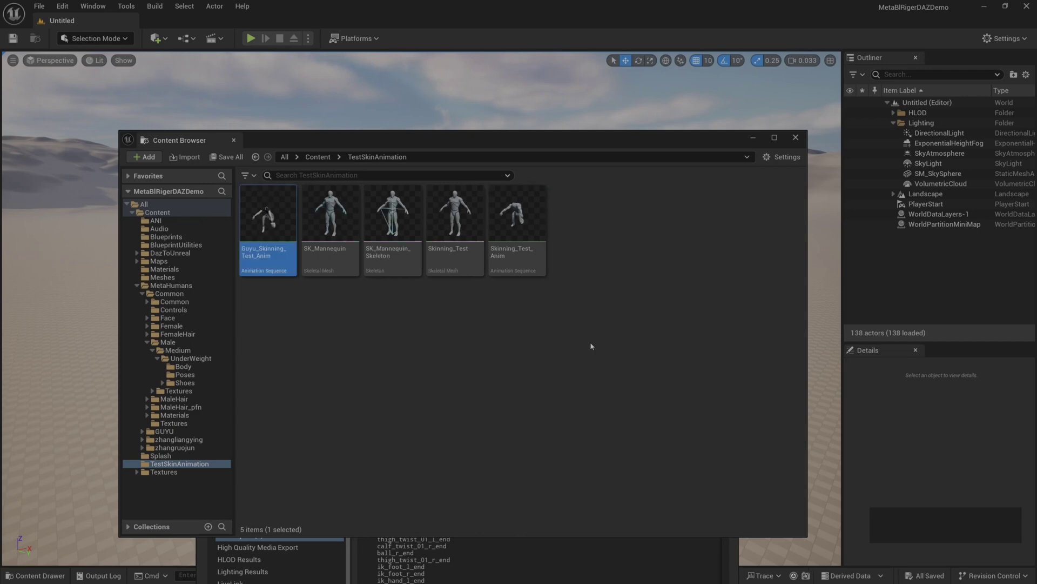
Step: Preview Guyu_Skinning_Test_Anim paused at frame 0 framing the torso, then close and reopen it
double_click(270, 222)
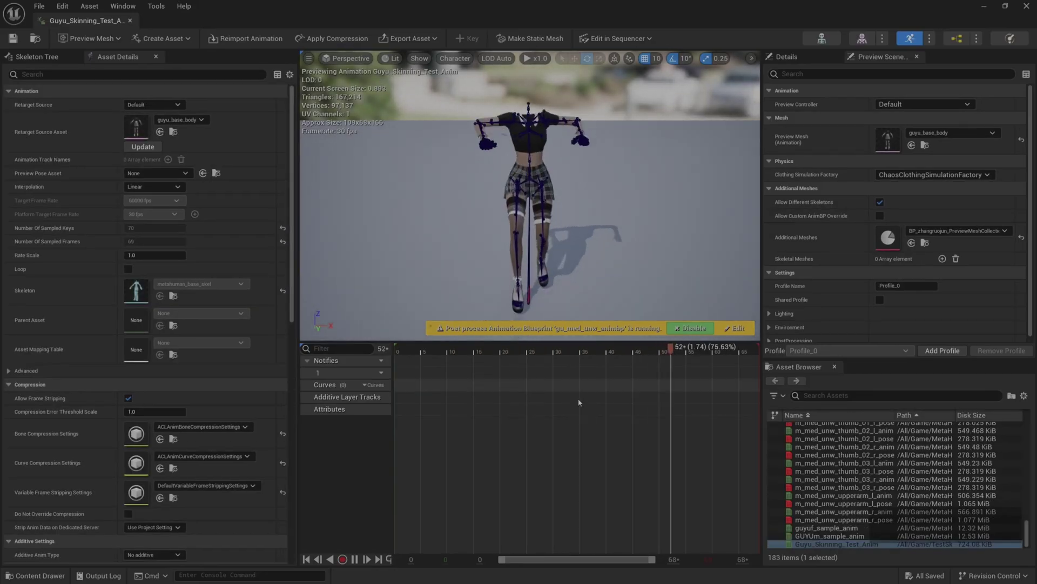
left_click(386, 525)
scroll(510, 259, "up", 4)
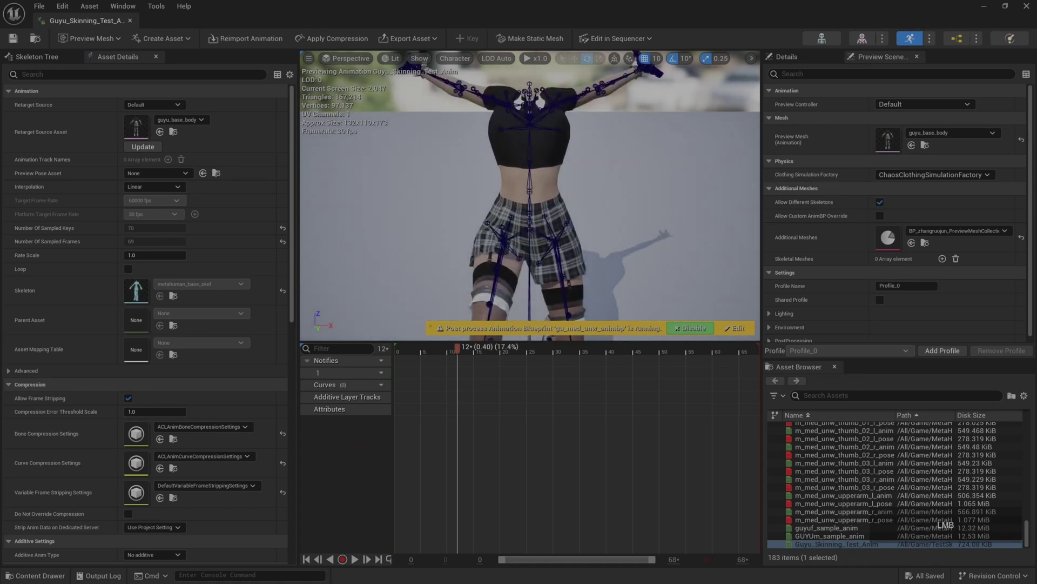
scroll(510, 259, "down", 4)
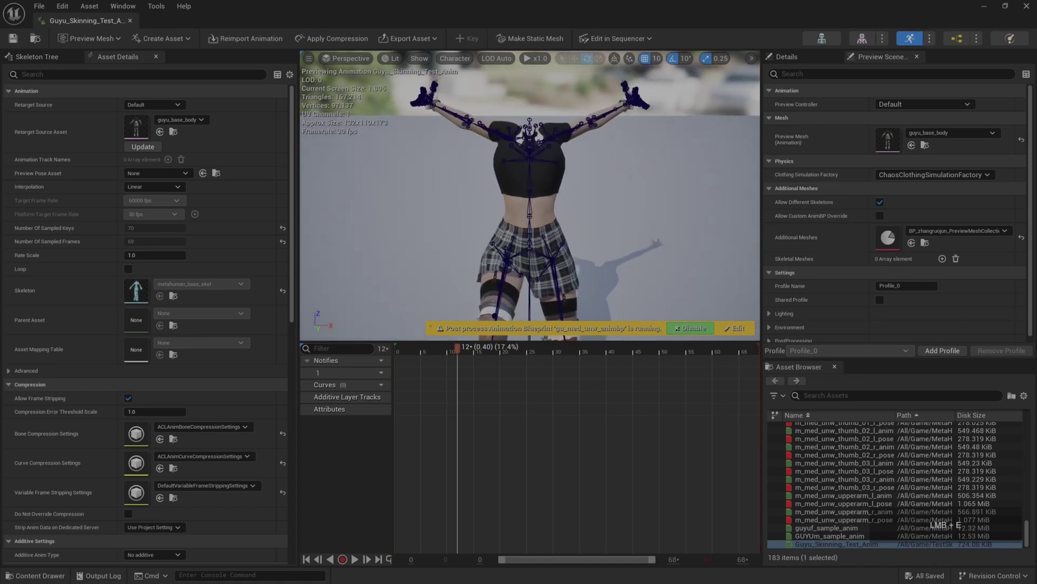
left_click(420, 349)
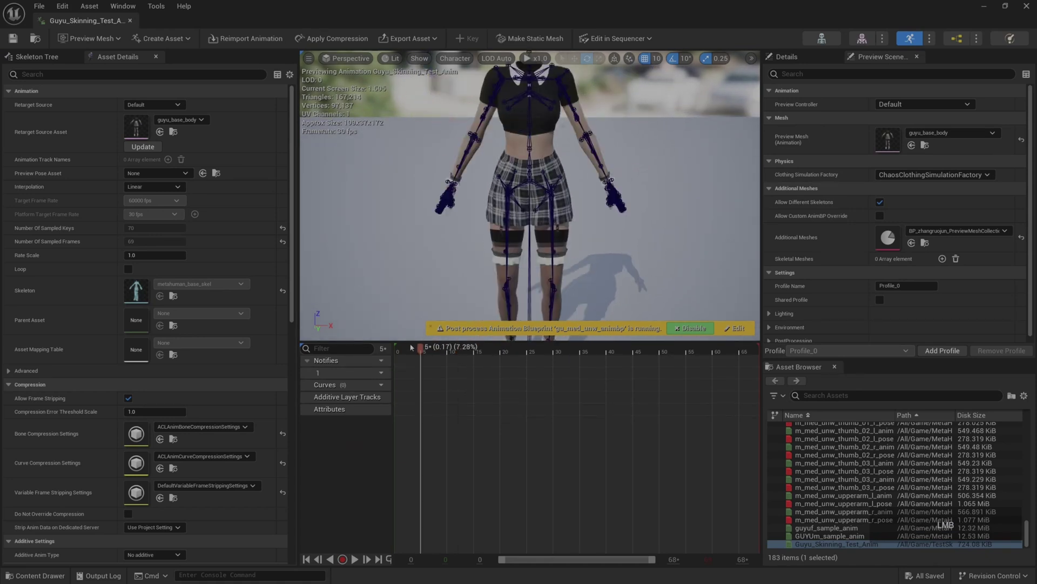
left_click_drag(412, 348, 387, 342)
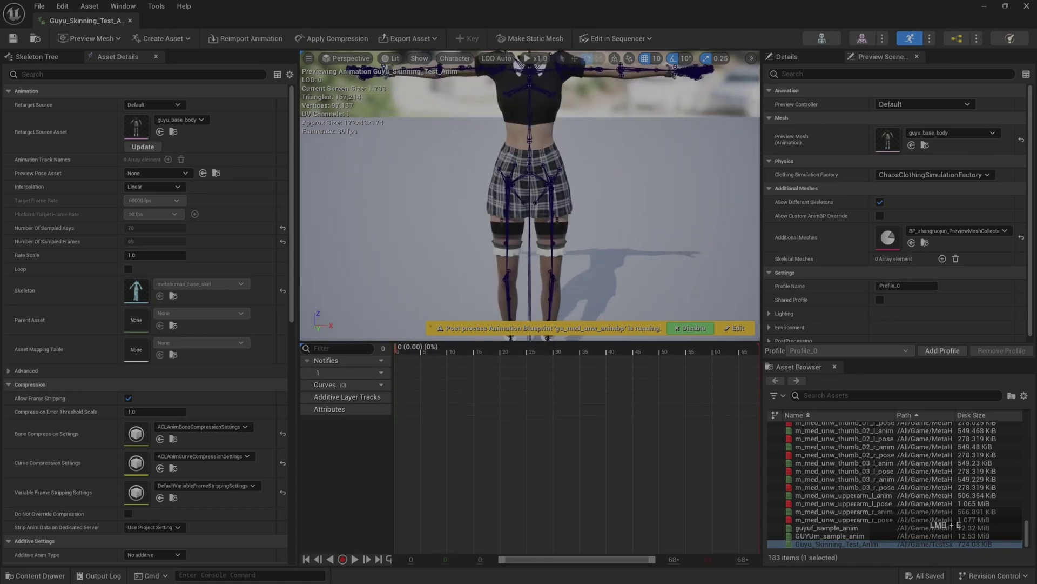
left_click_drag(566, 233, 594, 233)
key("e")
scroll(602, 222, "up", 6)
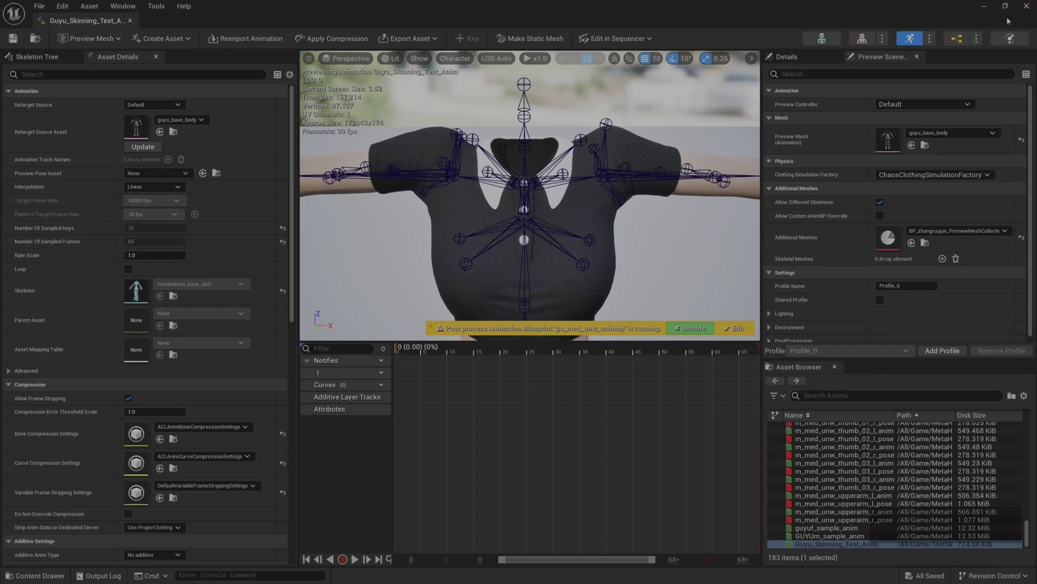
left_click(1026, 6)
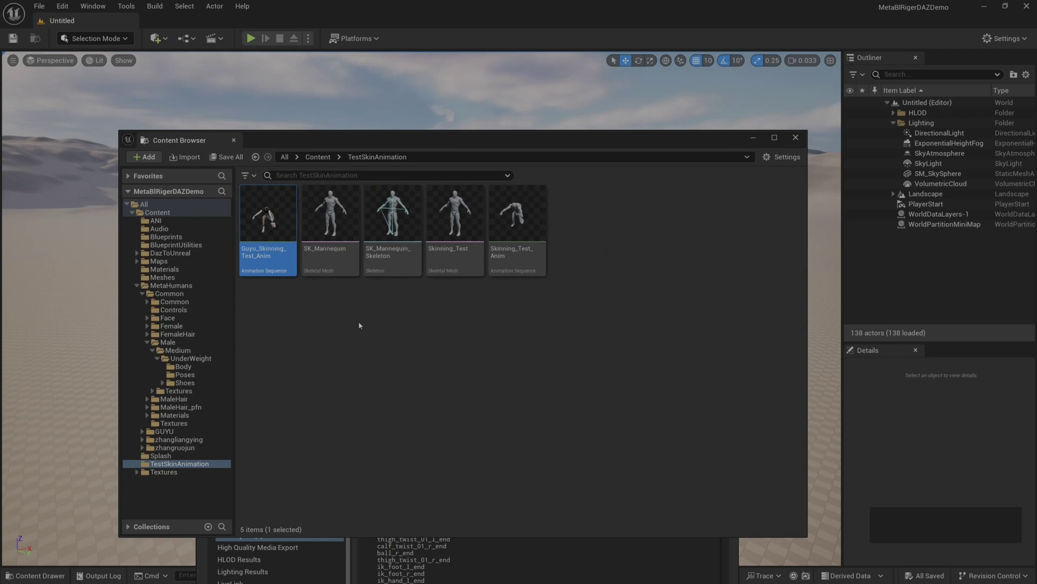
double_click(268, 254)
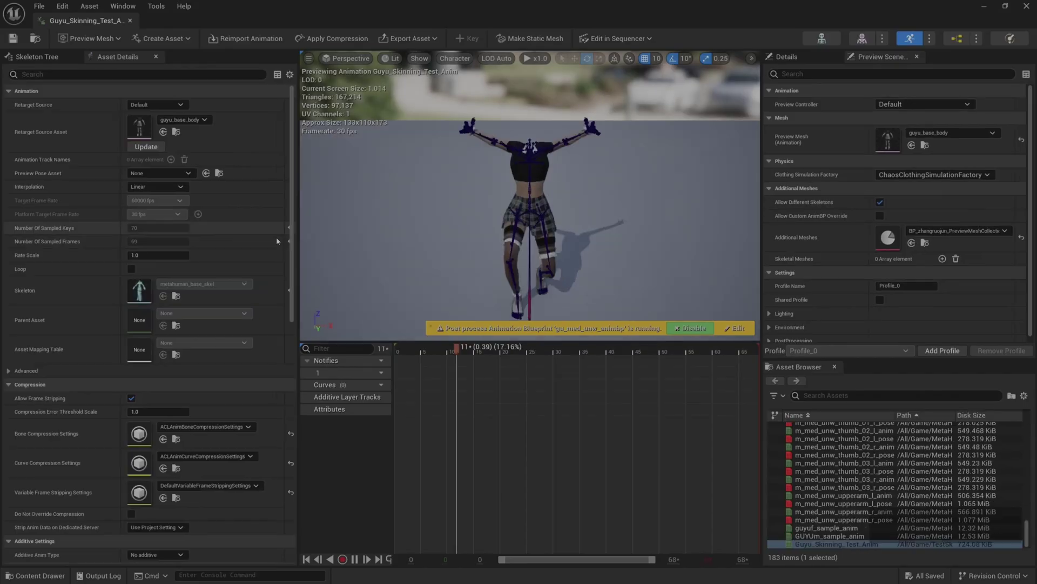
Step: In gu_med_unw_animbp, solo the upperarm_l_out_55 target of the second arm_left Pose Driver and scroll to Pose Asset
left_click(745, 328)
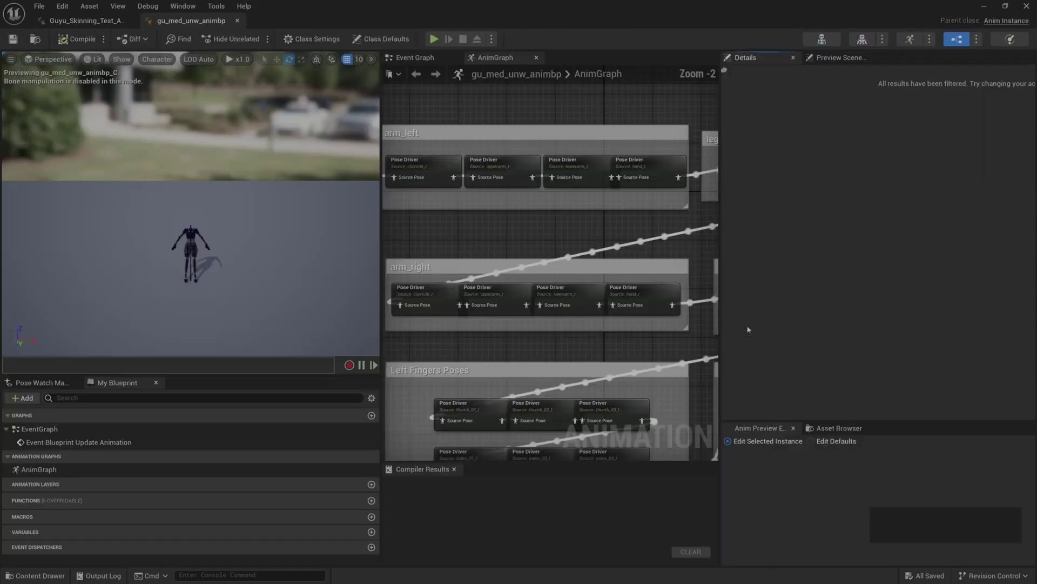
left_click(486, 173)
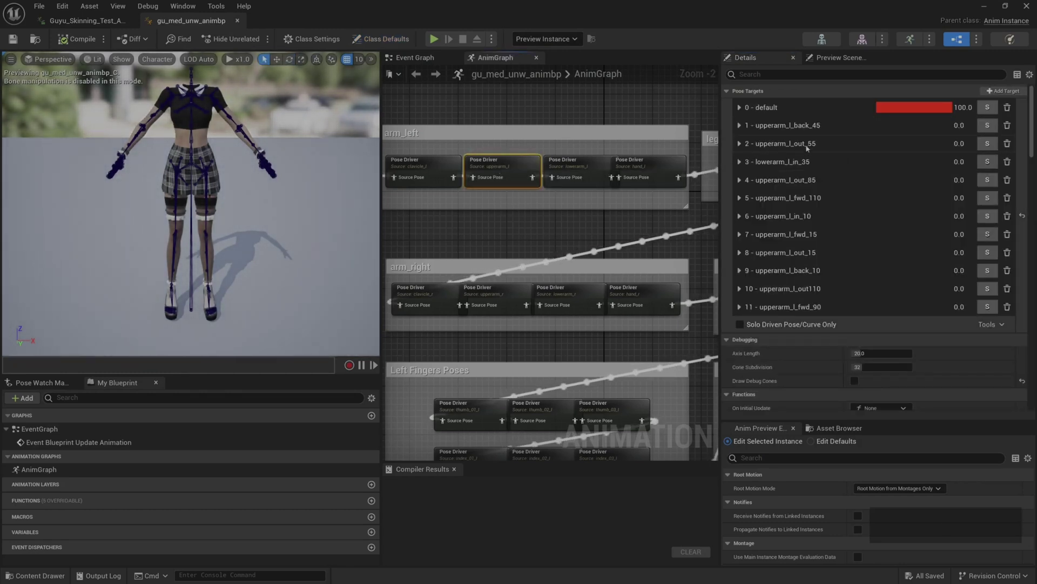
left_click(989, 144)
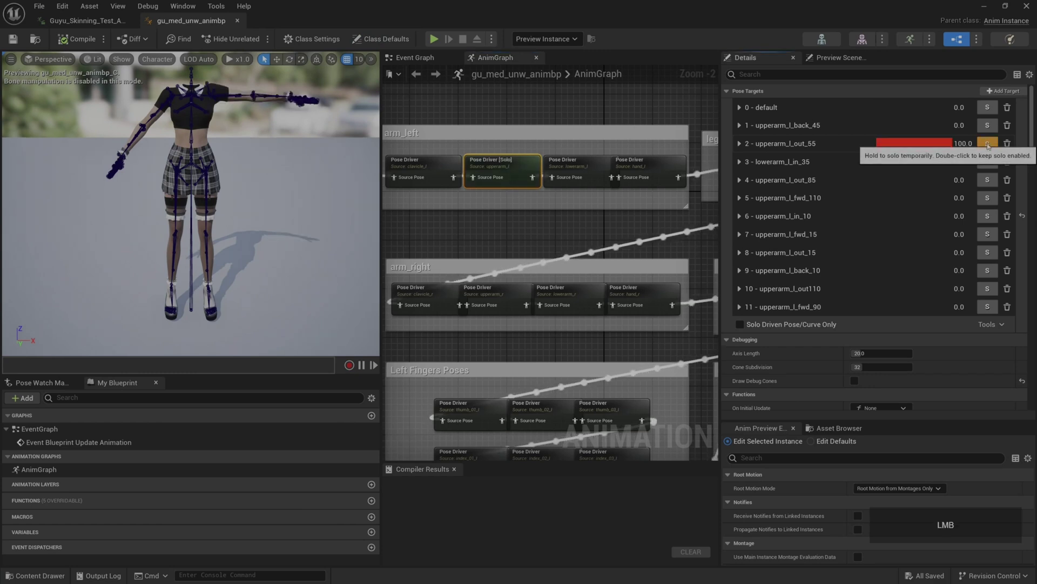
scroll(242, 169, "up", 3)
left_click_drag(242, 169, 242, 162)
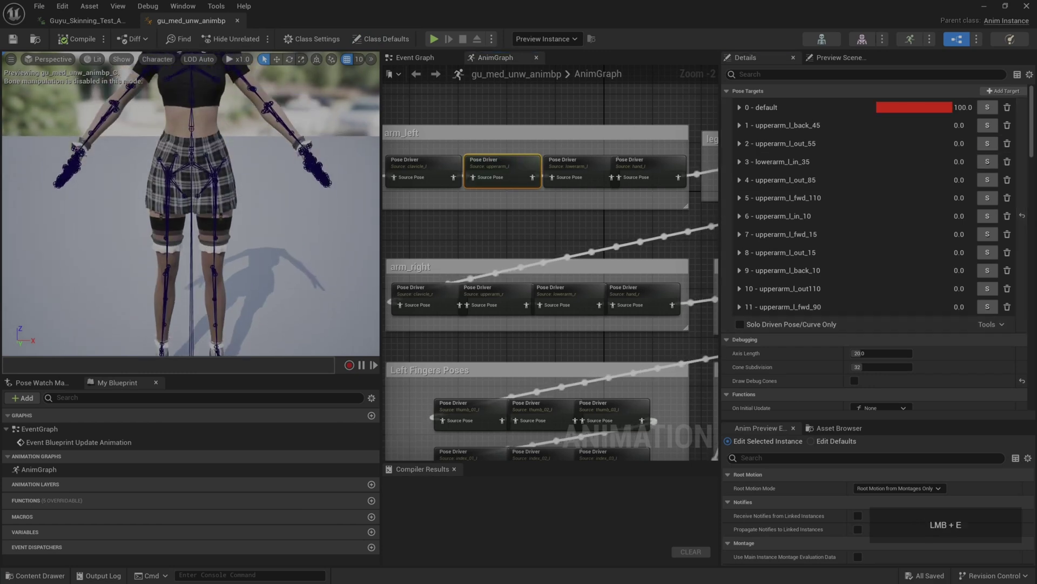
scroll(242, 169, "up", 3)
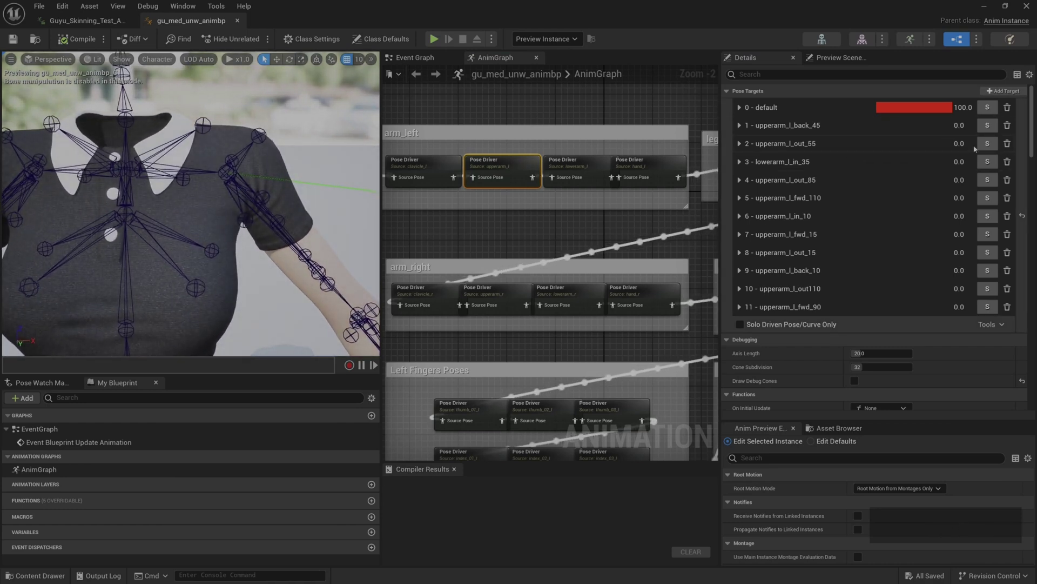
left_click(987, 143)
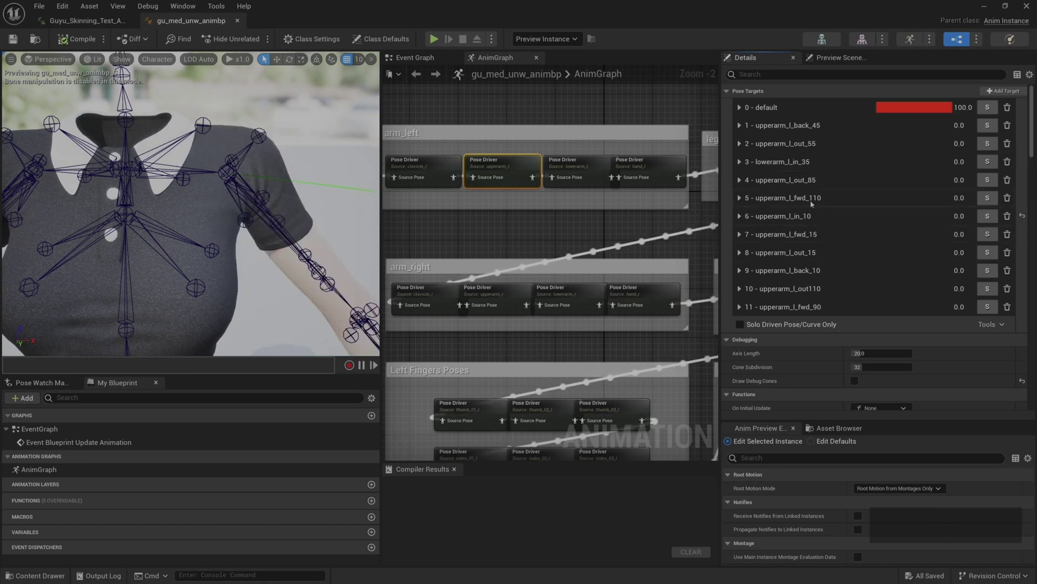
scroll(811, 204, "down", 10)
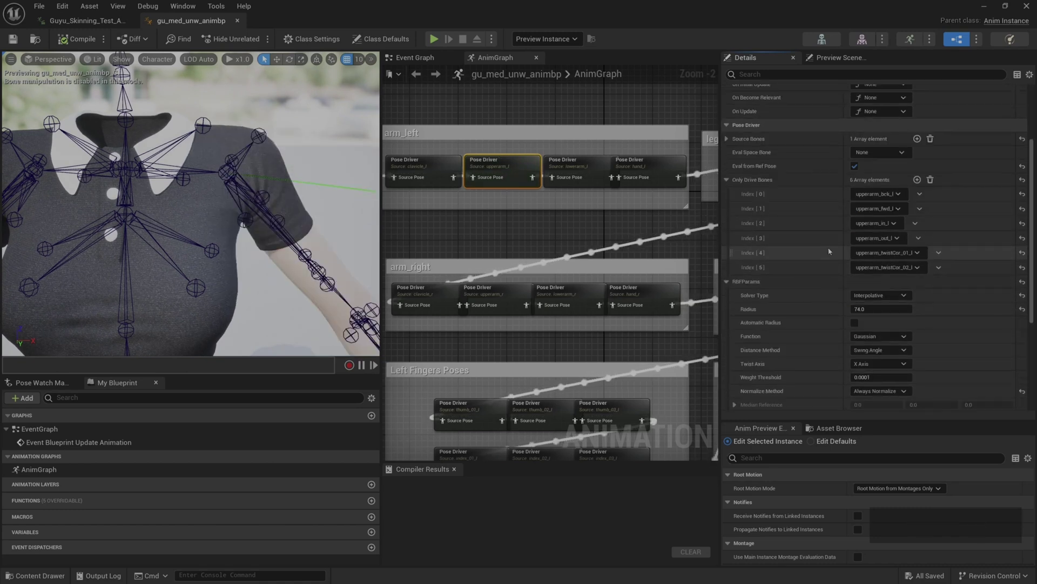
scroll(764, 187, "down", 2)
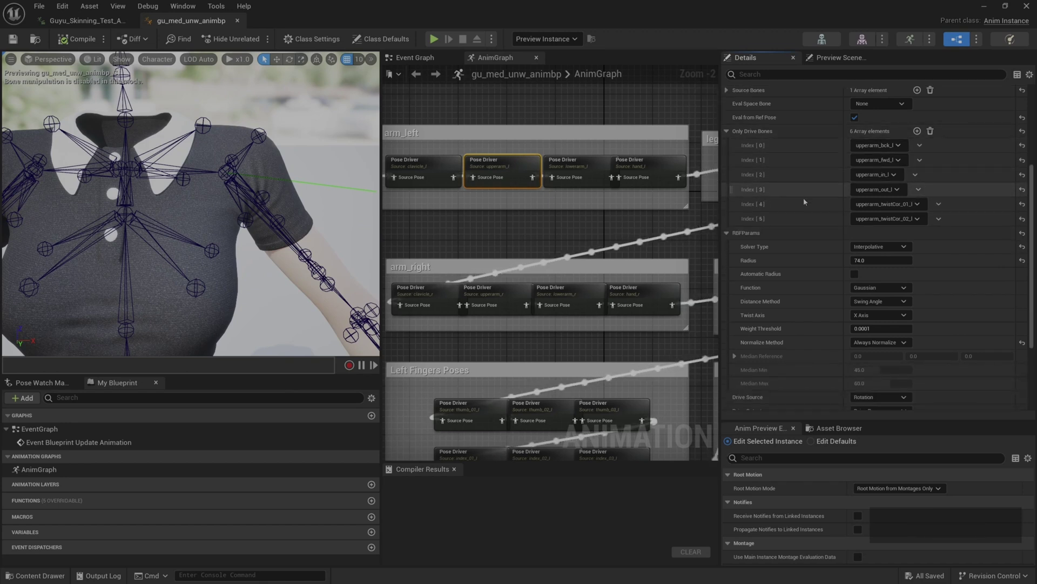
scroll(805, 286, "down", 5)
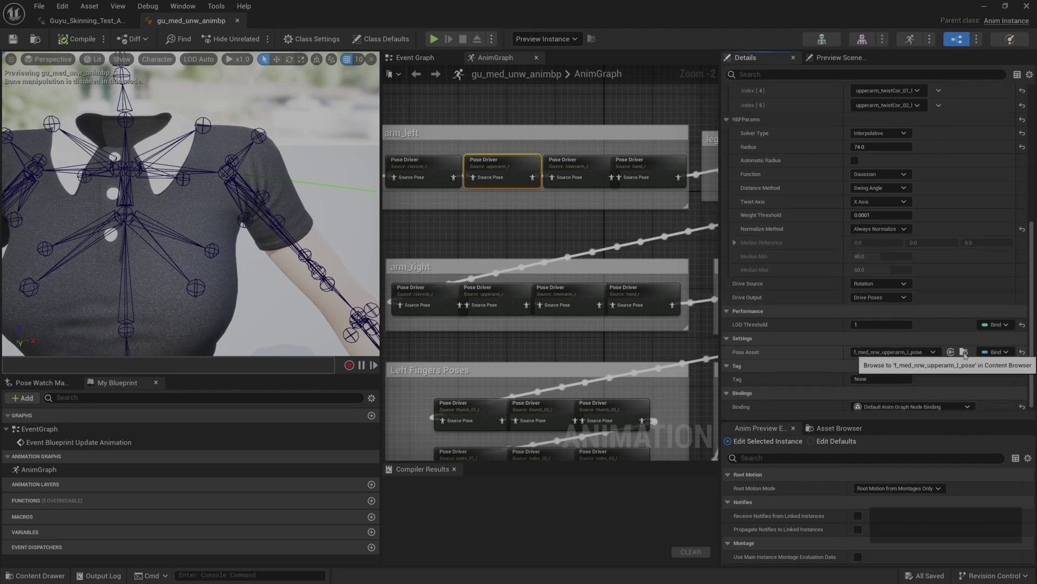
Step: Open f_med_nrw_upperarm_l_anim, pause at an early frame and fly in to the shoulders
left_click(964, 353)
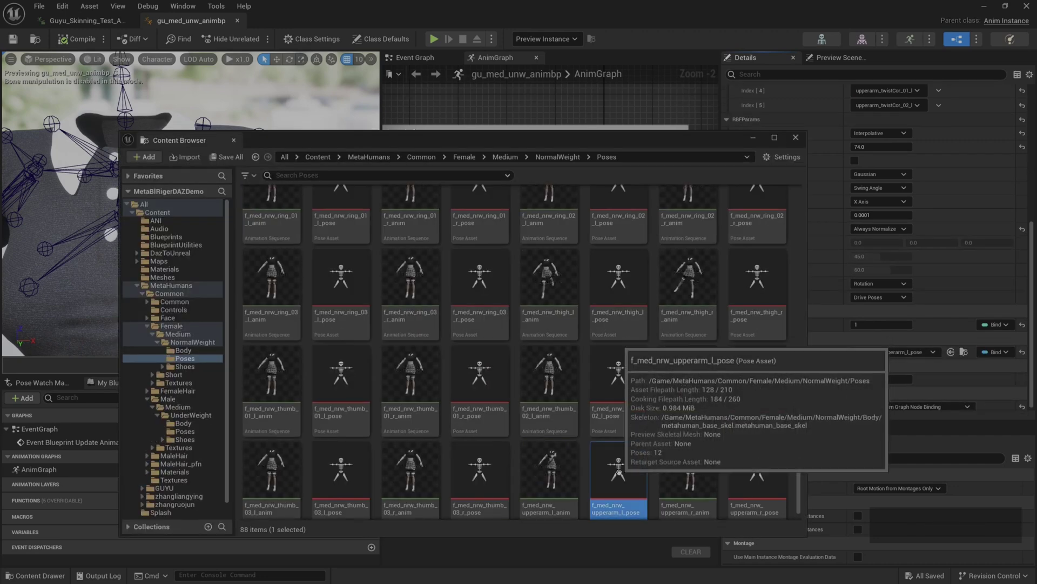
scroll(620, 475, "down", 1)
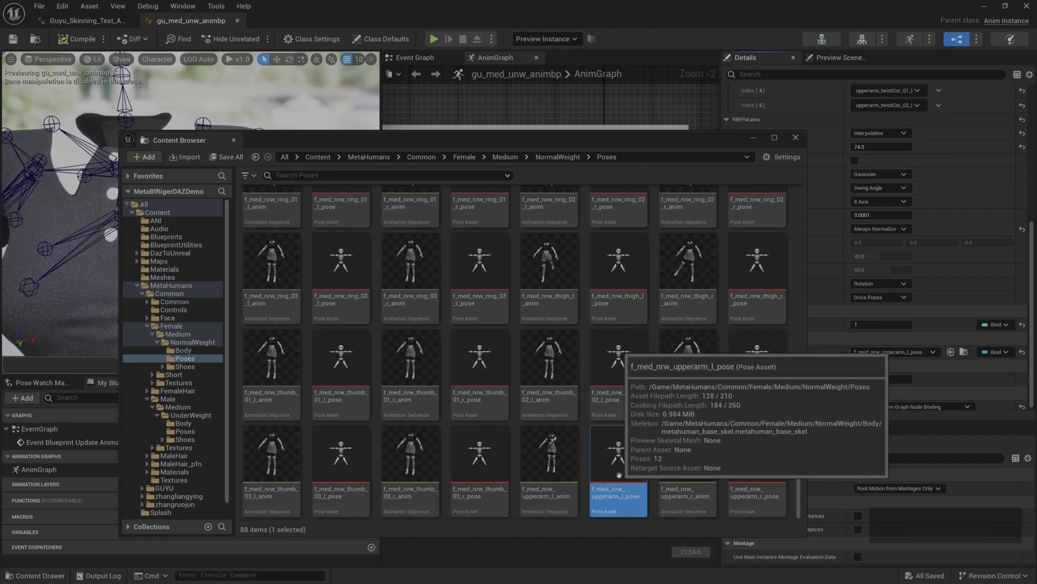
double_click(552, 475)
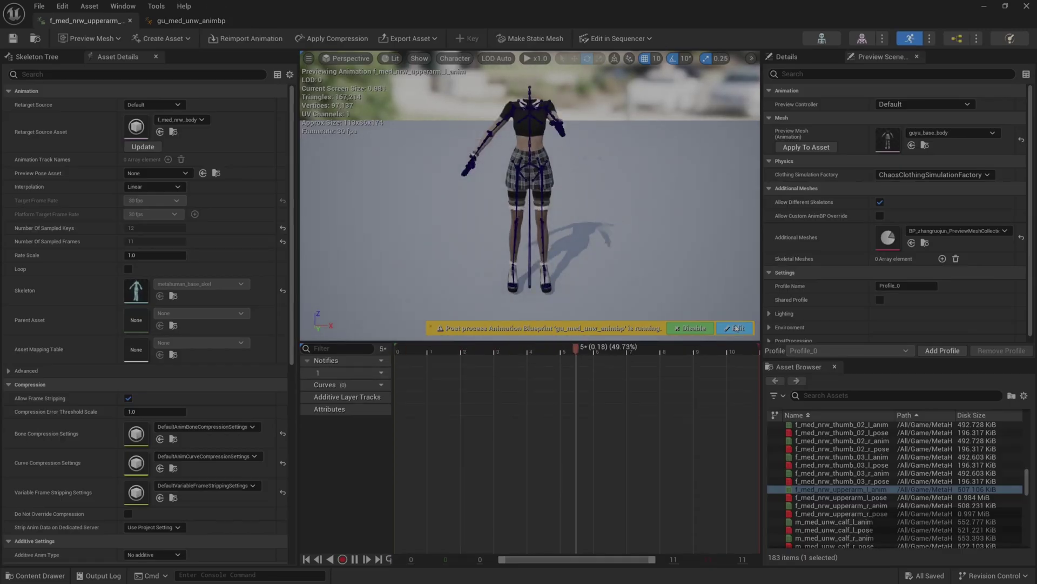
left_click(355, 559)
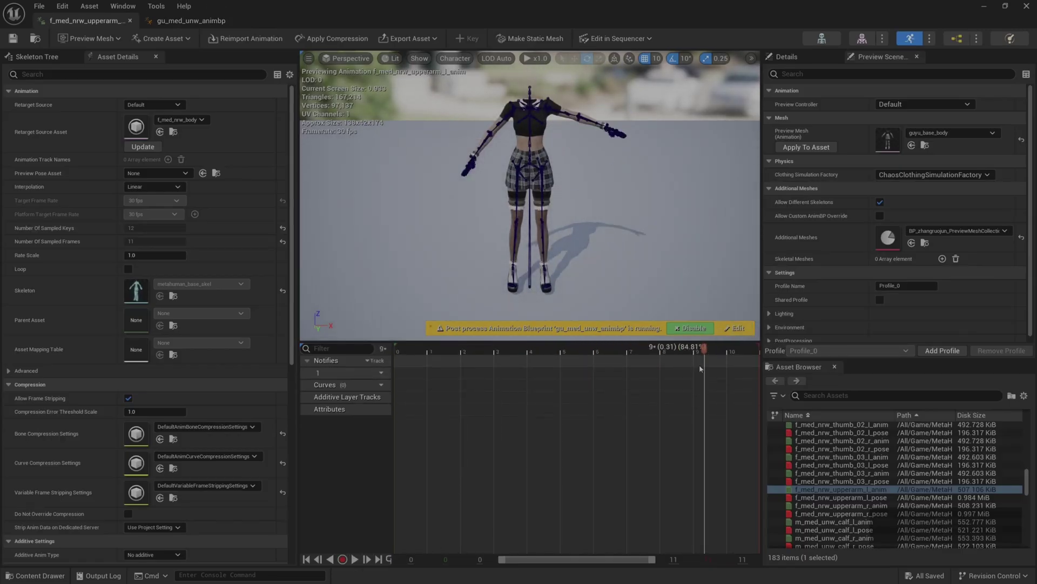
left_click_drag(489, 370, 462, 379)
key("w")
left_click_drag(530, 243, 529, 221)
scroll(618, 180, "up", 5)
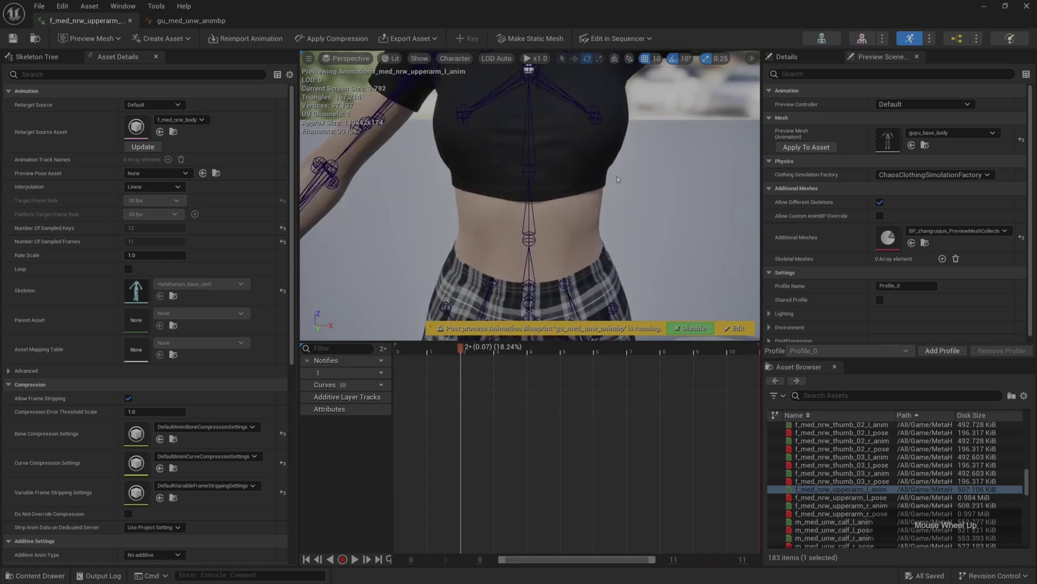
middle_click_drag(648, 184, 620, 125)
Step: Compare shoulder deformation with the post-process Anim Blueprint disabled and enabled while scrubbing
left_click(686, 328)
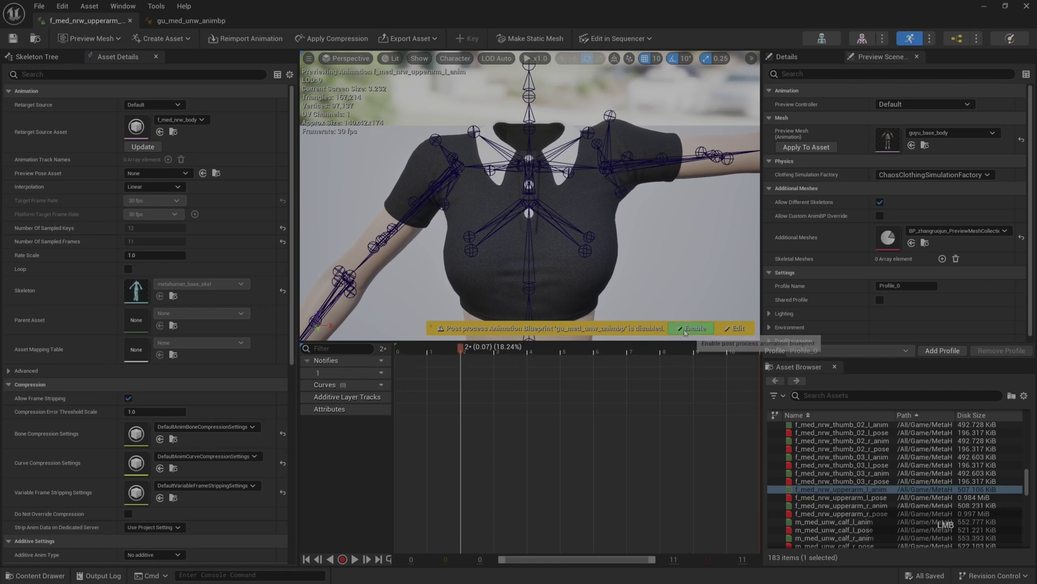
left_click(685, 328)
left_click_drag(461, 358, 462, 362)
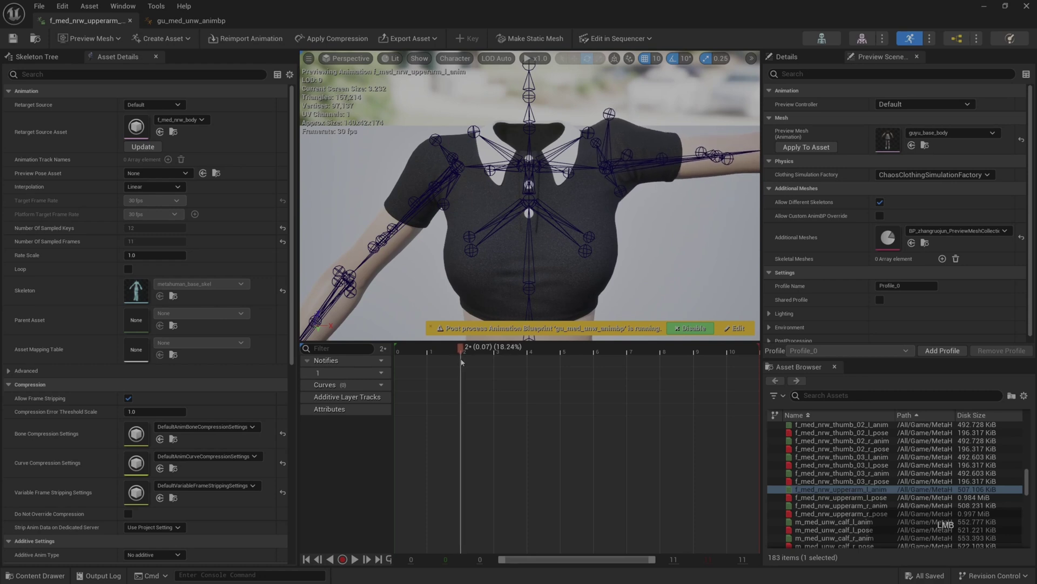
left_click(697, 328)
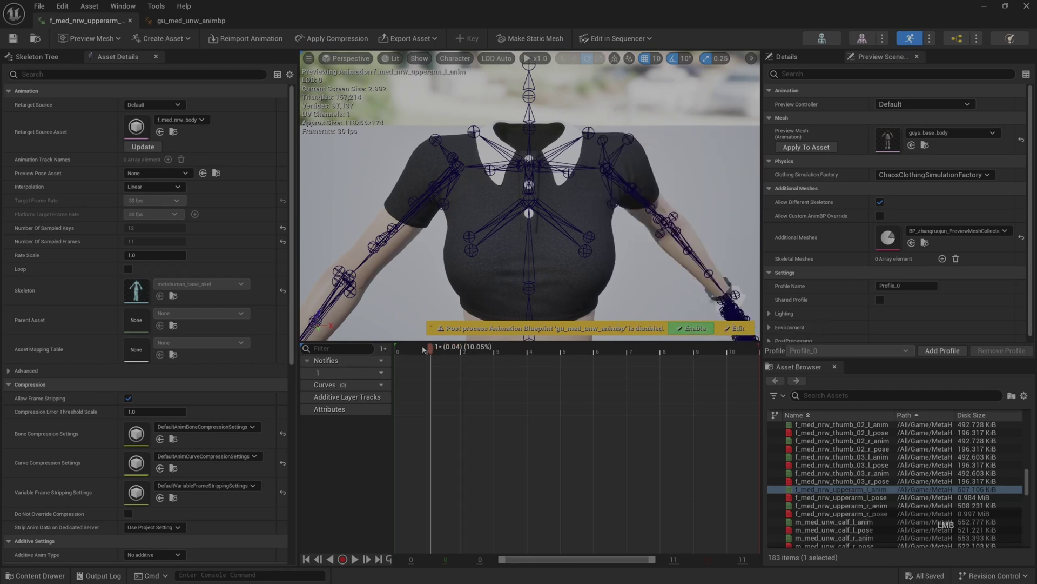
mouse_move(462, 349)
left_mouse_down()
mouse_move(413, 347)
mouse_move(462, 357)
left_mouse_up()
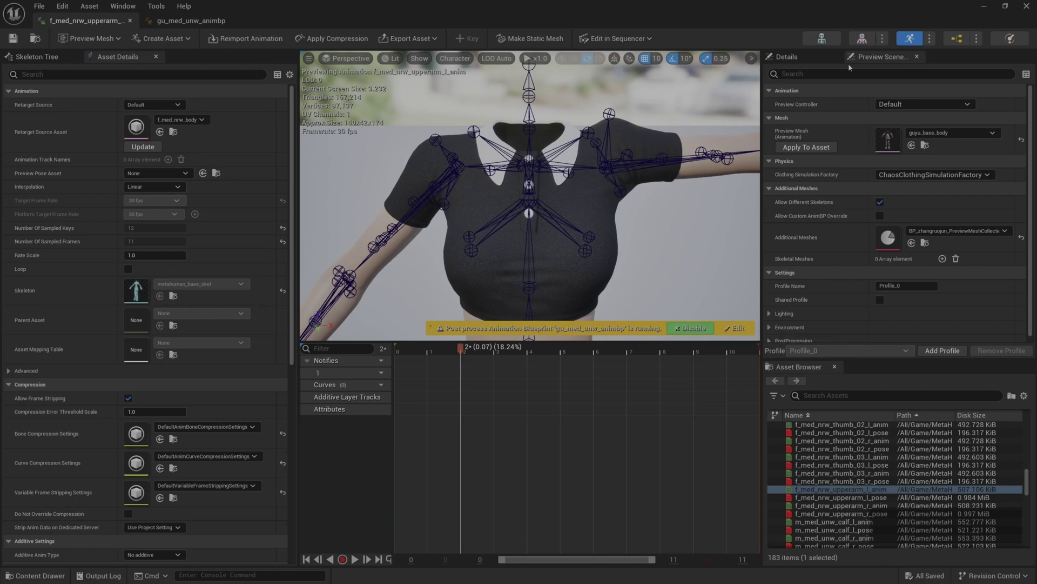
Step: Return to the gu_med_unw_animbp AnimGraph and browse the NormalWeight Poses folder
left_click(32, 575)
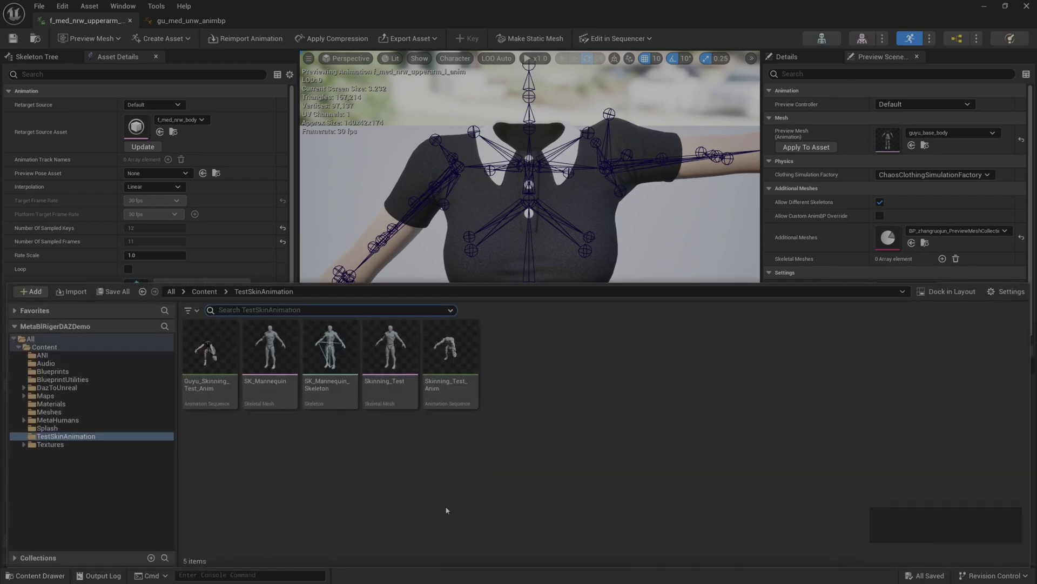
left_click(394, 143)
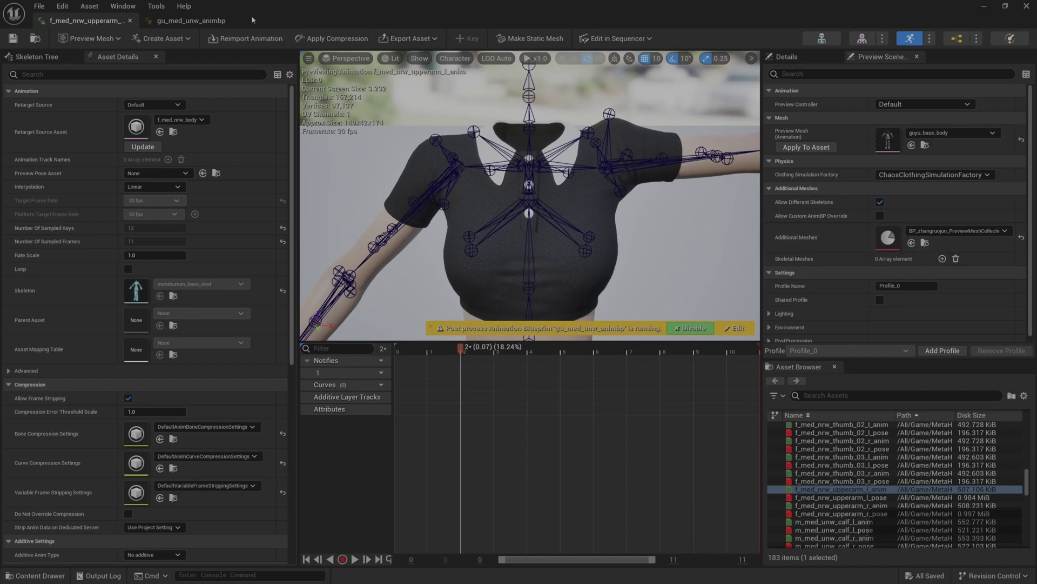
left_click(195, 24)
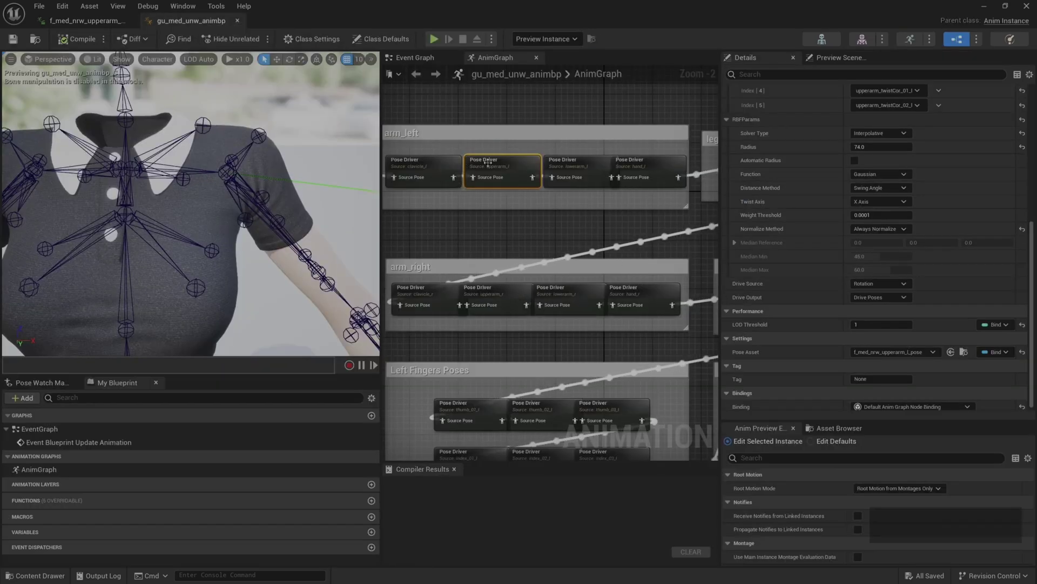
left_click(964, 352)
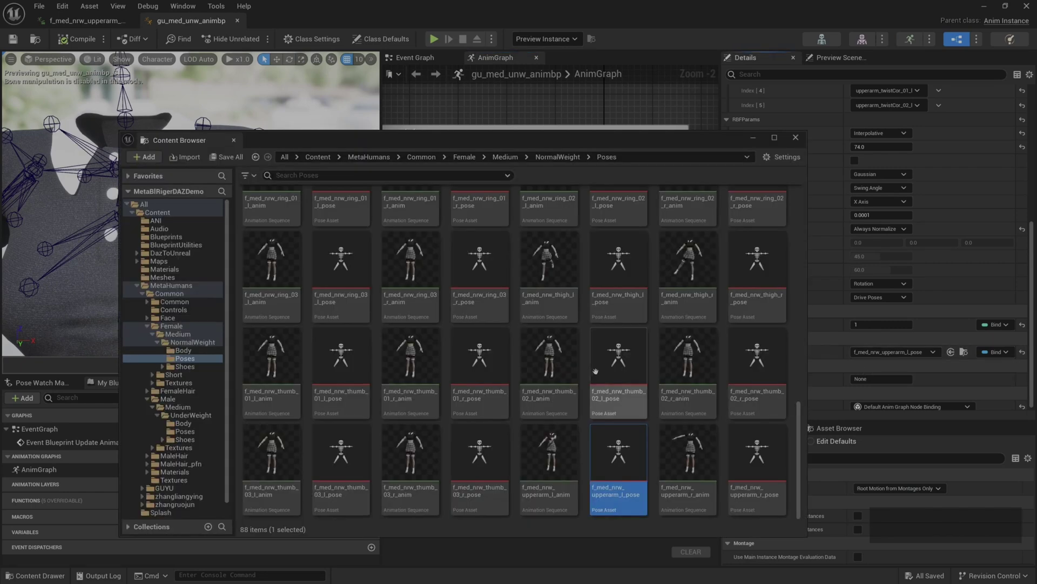
Step: Retarget f_med_nrw_upperarm_l_anim with source m_med_unw_body and target guyu_base_body
right_click(554, 463)
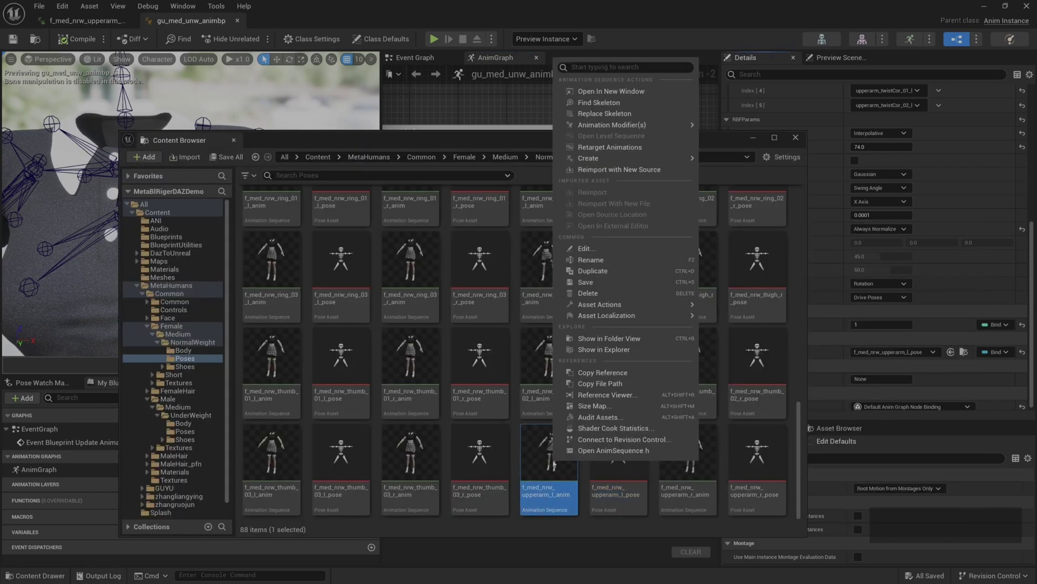
left_click(609, 147)
left_click(770, 141)
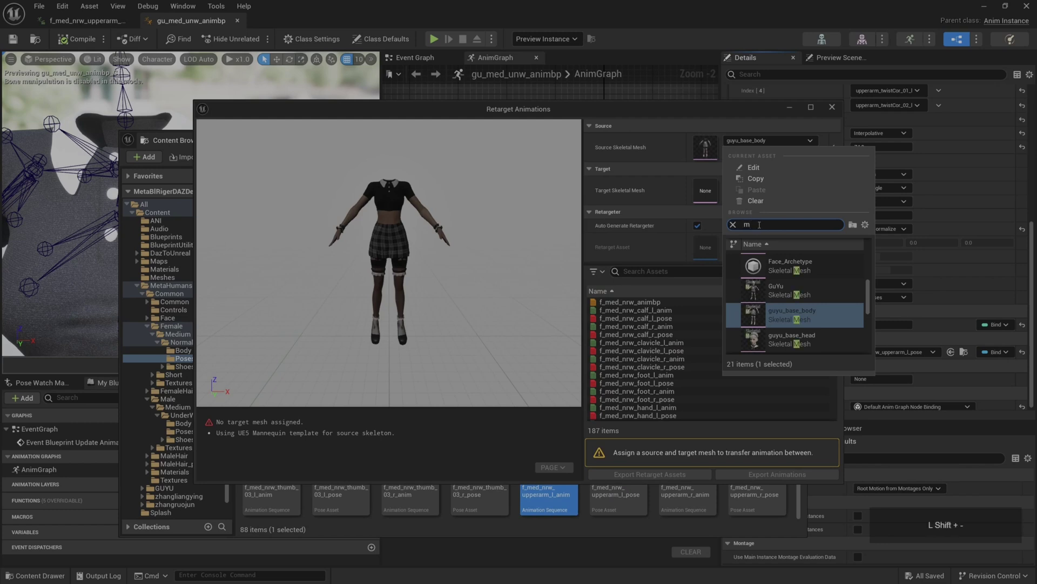
type("m_")
left_click(767, 263)
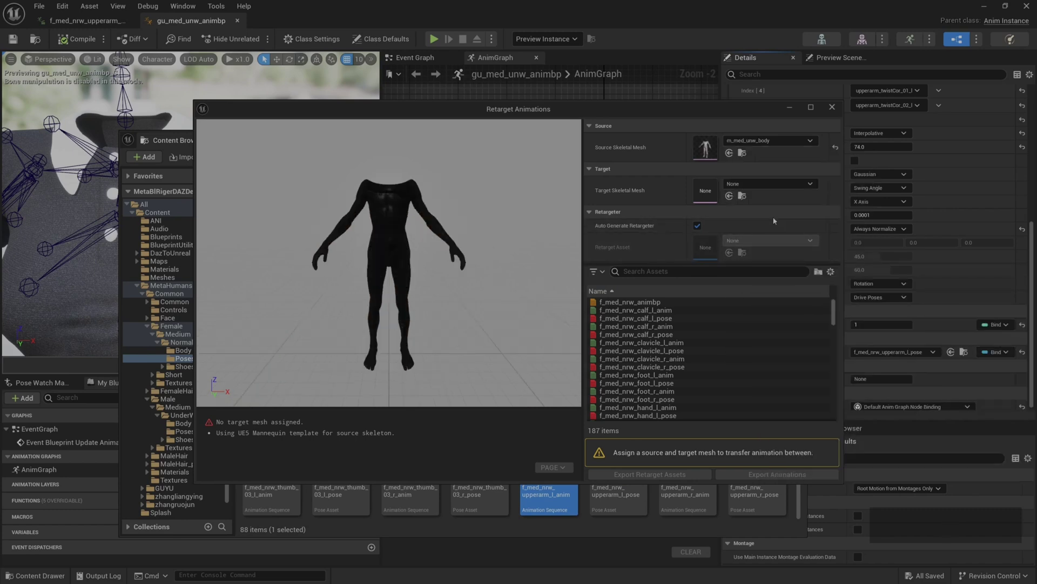
left_click(790, 187)
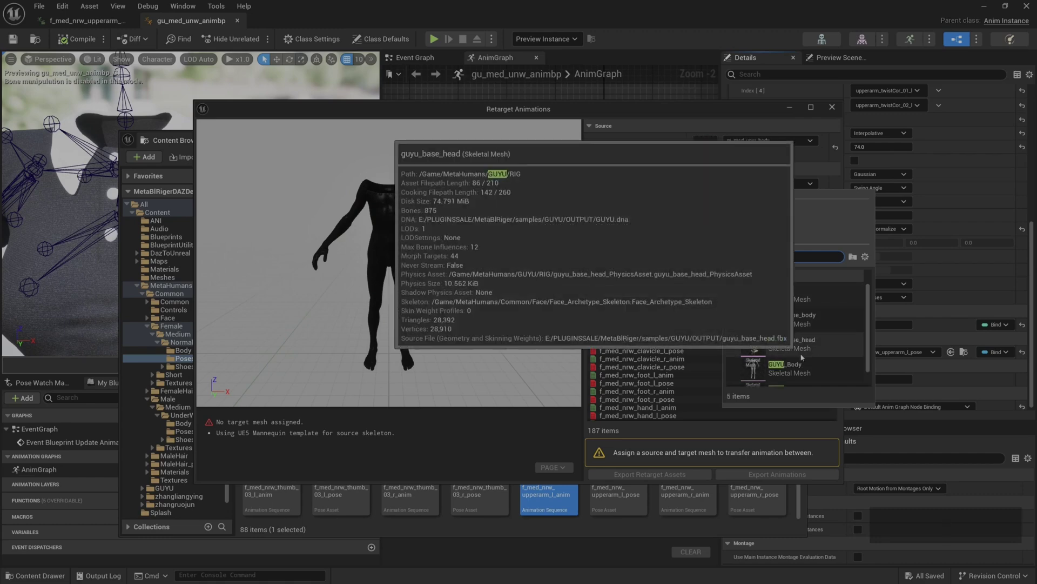
left_click(778, 319)
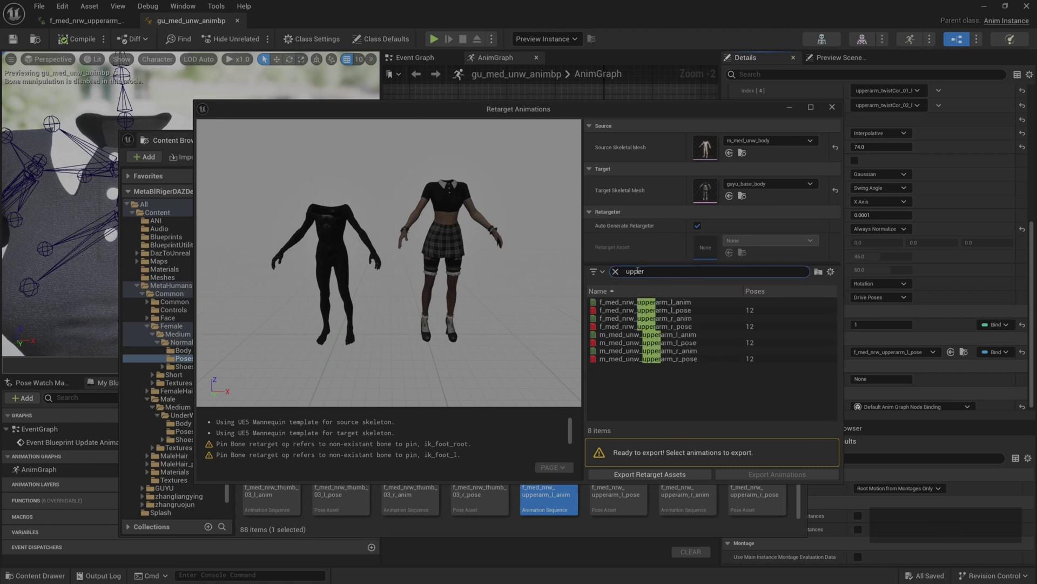
Step: Select f_med_nrw_upperarm_l_anim and frame both characters in the retarget preview
left_click(679, 302)
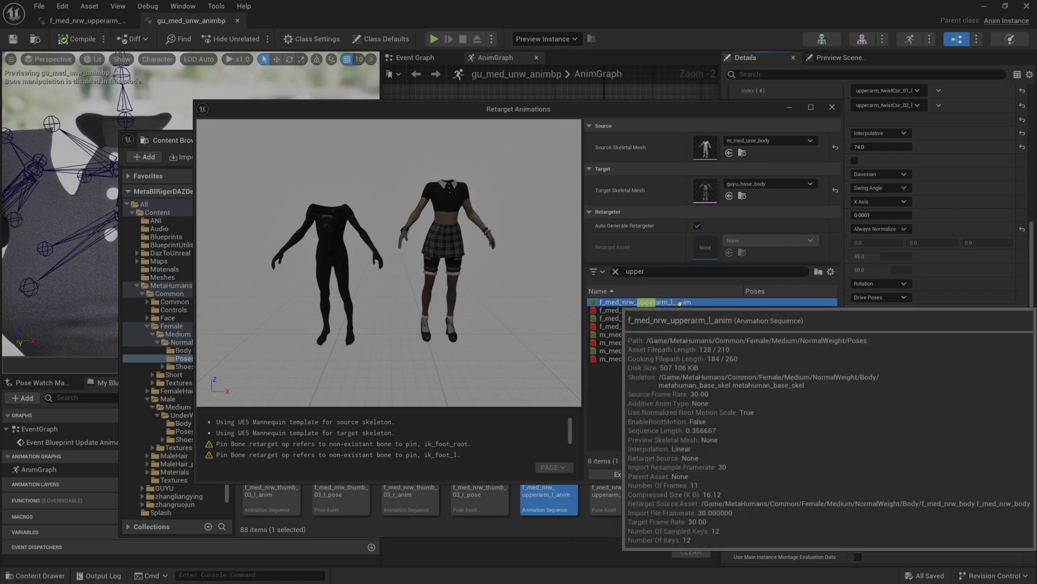
left_click(389, 259)
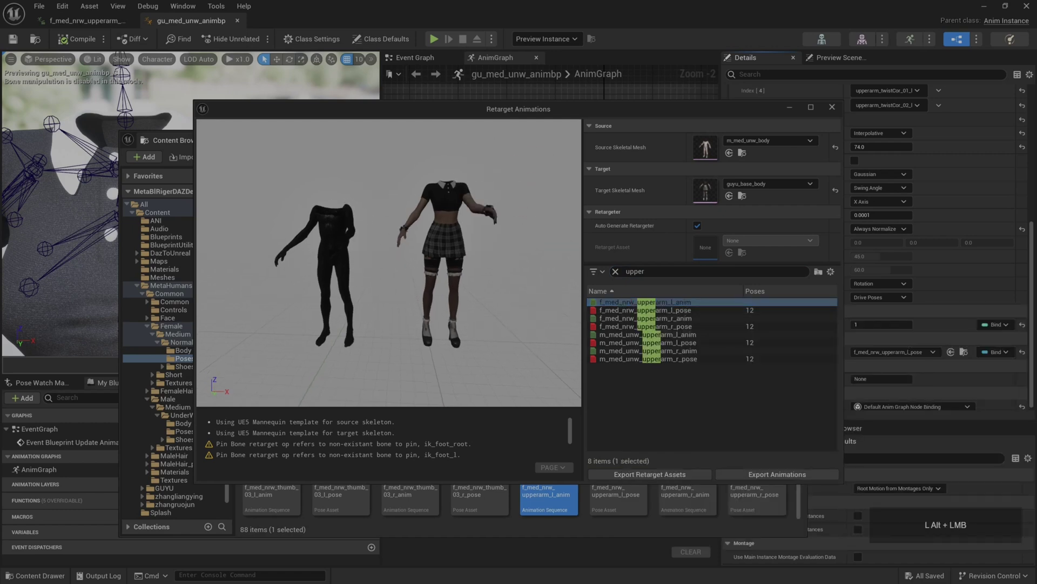
key("w")
key("e")
key("s")
left_click_drag(389, 259, 389, 246)
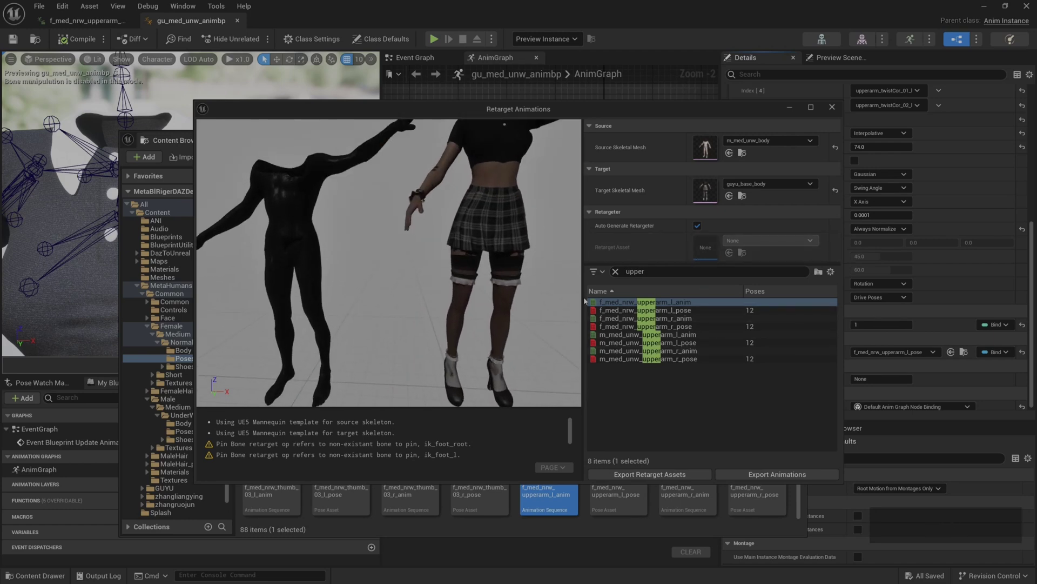
Step: Export the retargeted animation into a new CustomPose folder under Content
left_click(616, 272)
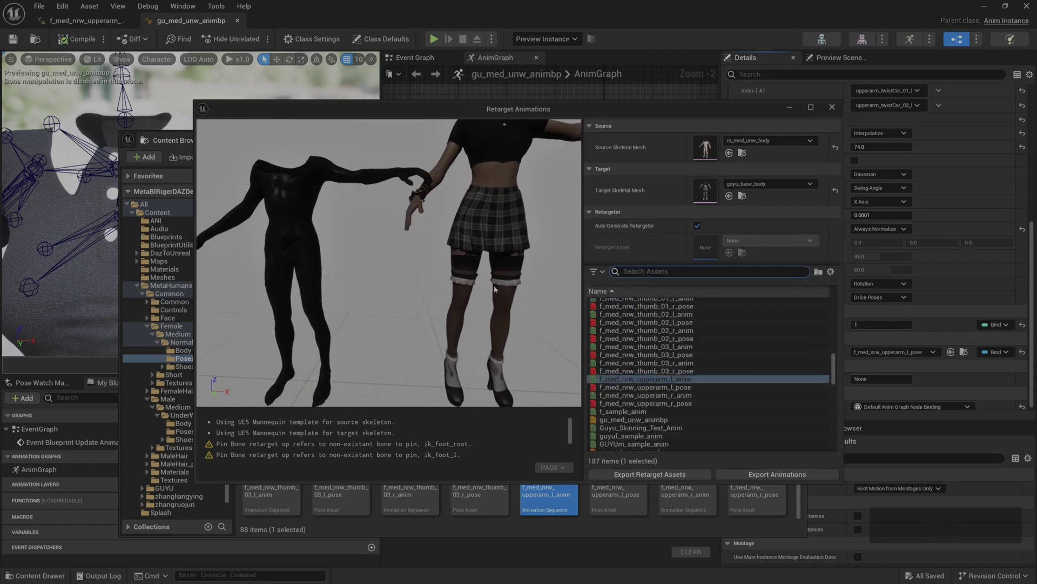
mouse_move(666, 381)
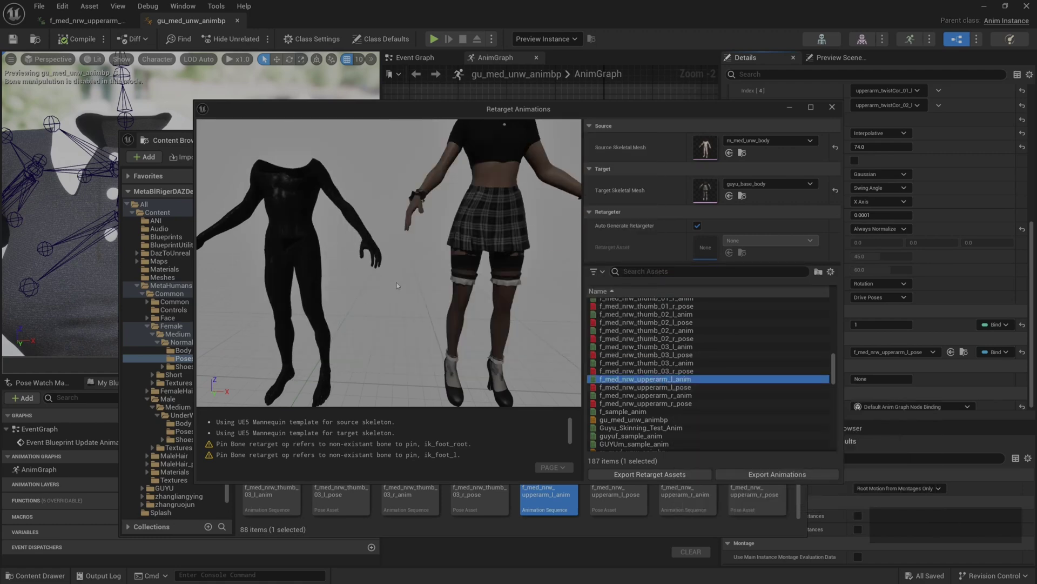
scroll(403, 280, "down", 3)
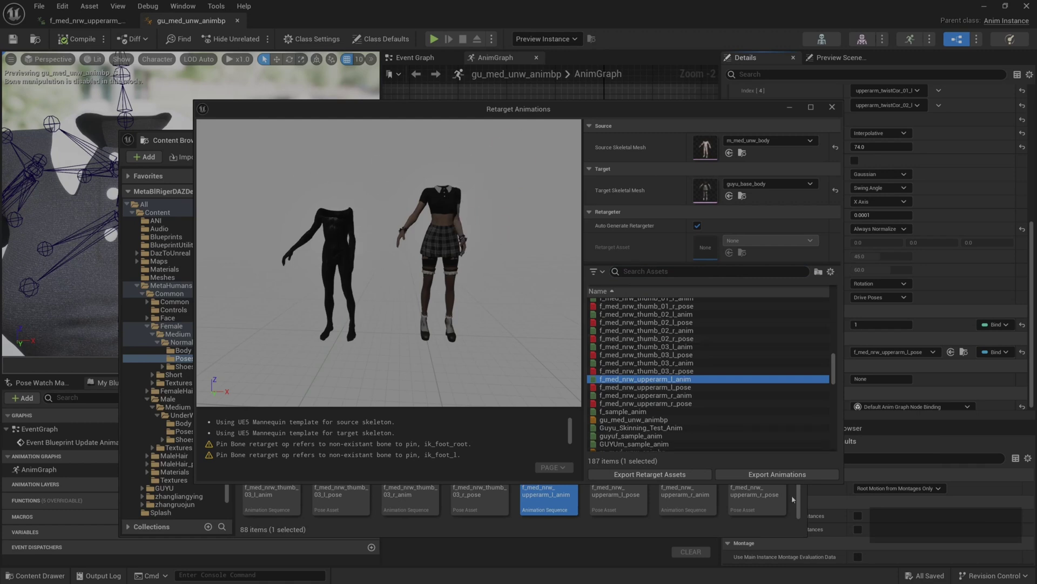
left_click(785, 475)
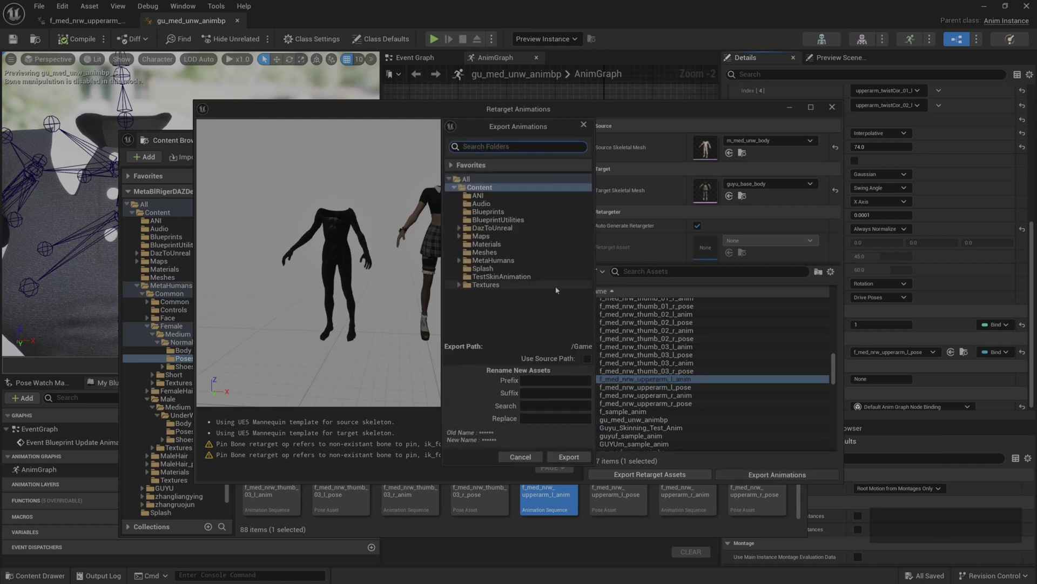
right_click(487, 189)
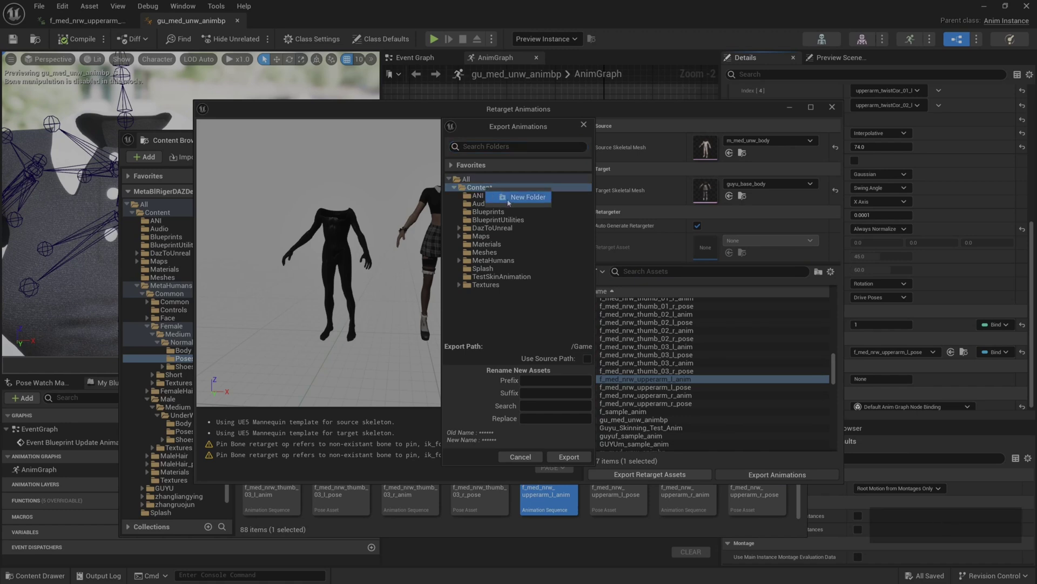
left_click(511, 198)
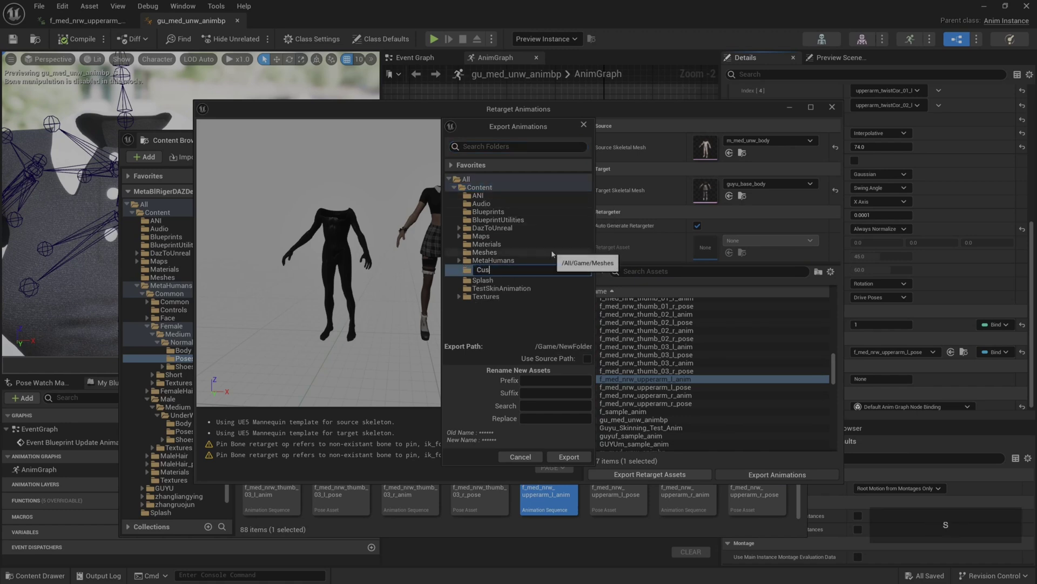
key("Return")
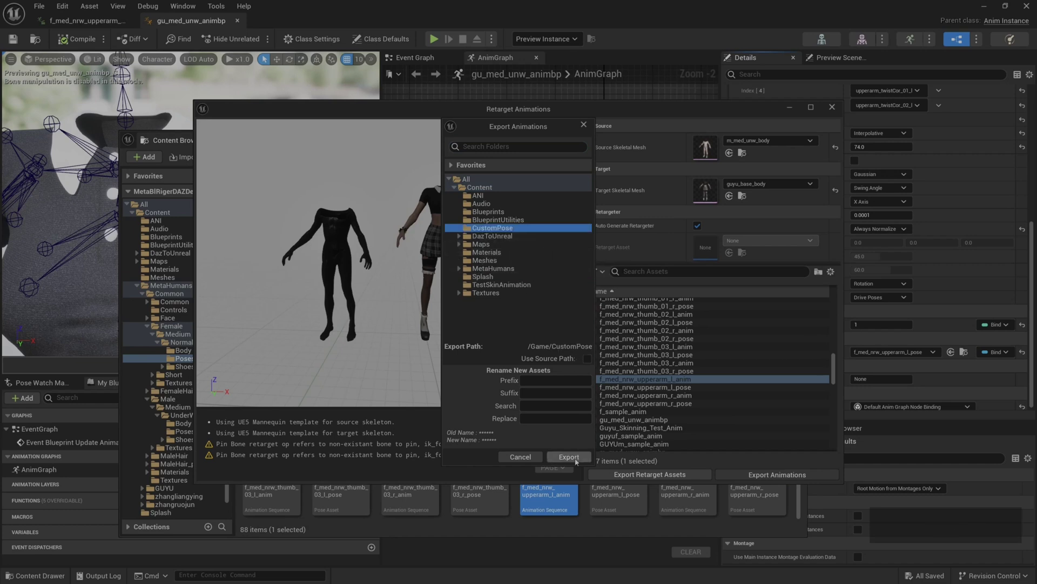
left_click(570, 458)
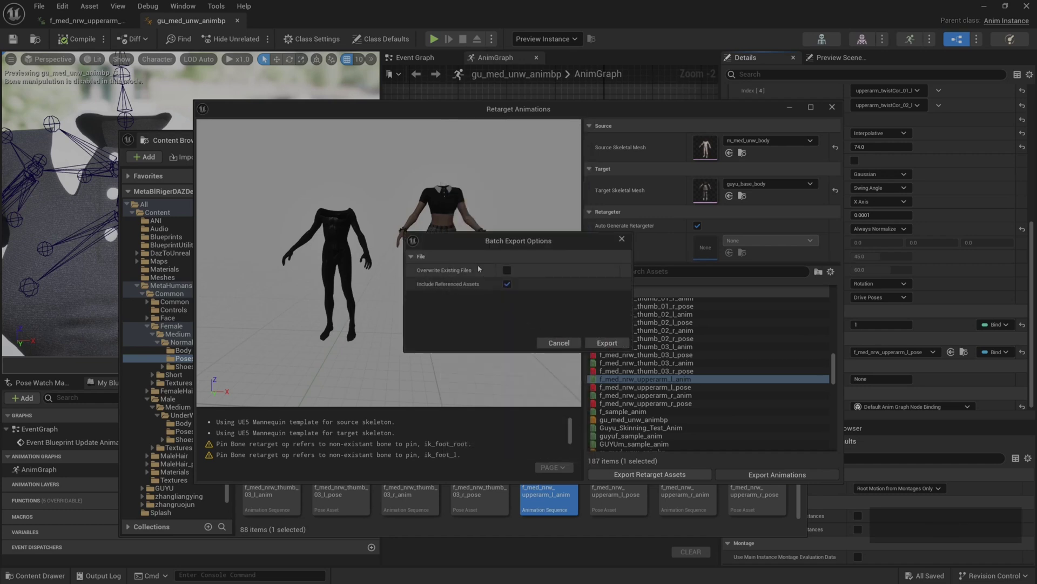
left_click(605, 343)
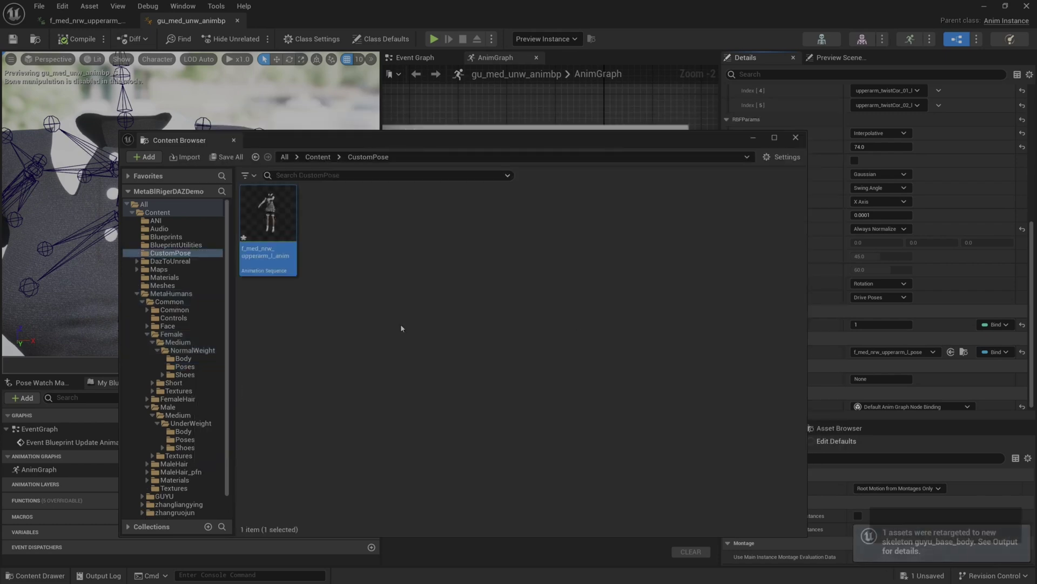
Step: Open the retargeted f_med_nrw_upperarm_l_anim from CustomPose and scrub to frame 2 to check the shoulder
double_click(273, 223)
left_click_drag(484, 410, 463, 413)
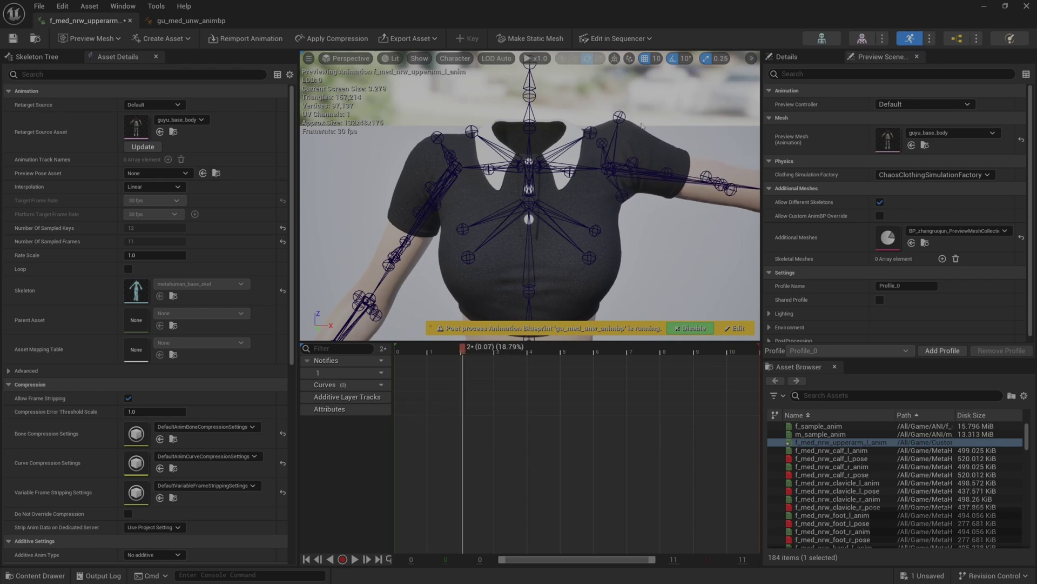
Step: Export f_med_nrw_upperarm_l_anim as an FBX file into the HowToModifyPose folder
left_click(977, 7)
right_click(270, 221)
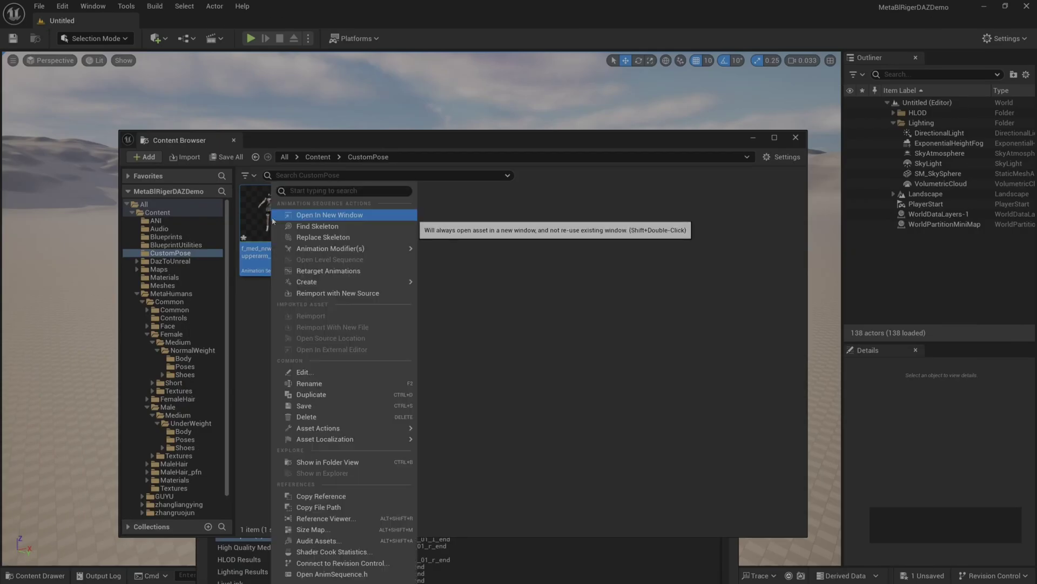
mouse_move(362, 431)
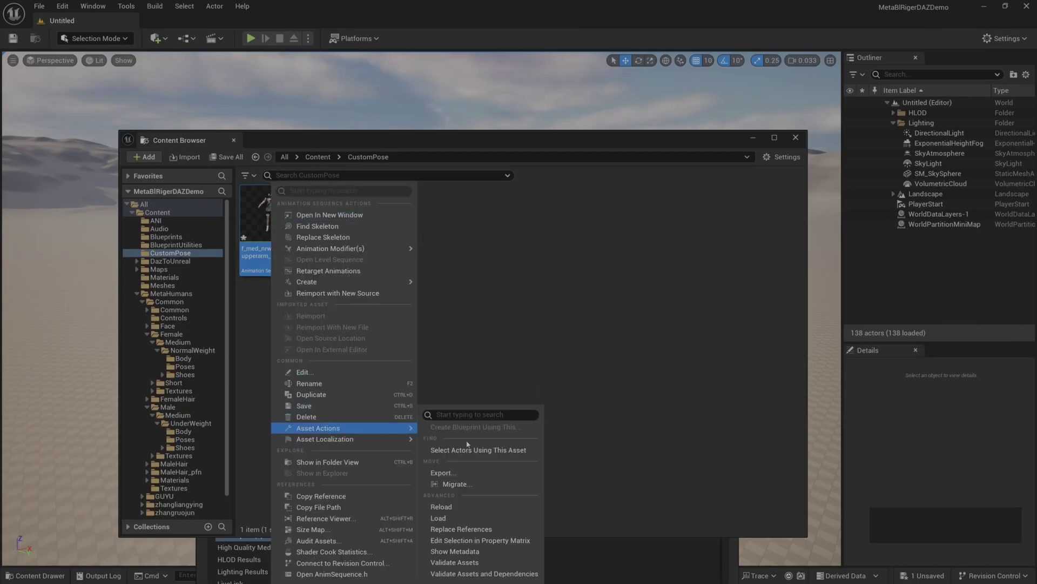
left_click(444, 472)
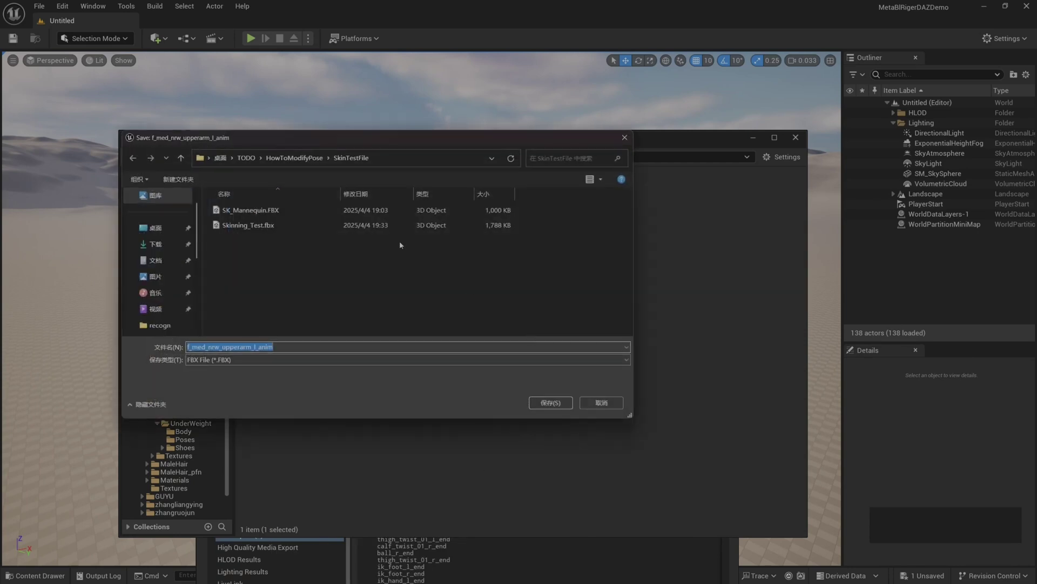
left_click(295, 157)
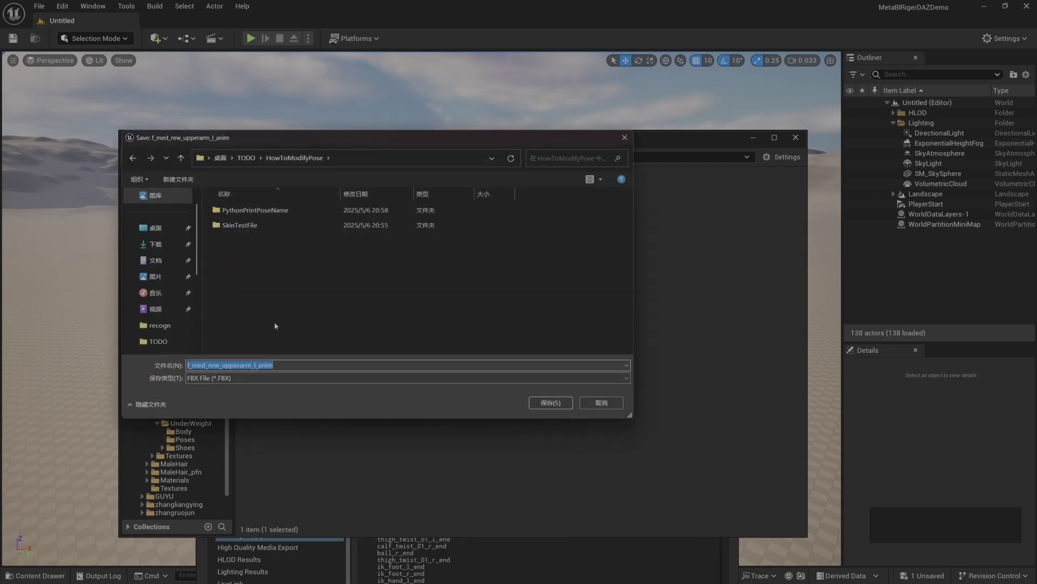
left_click(550, 403)
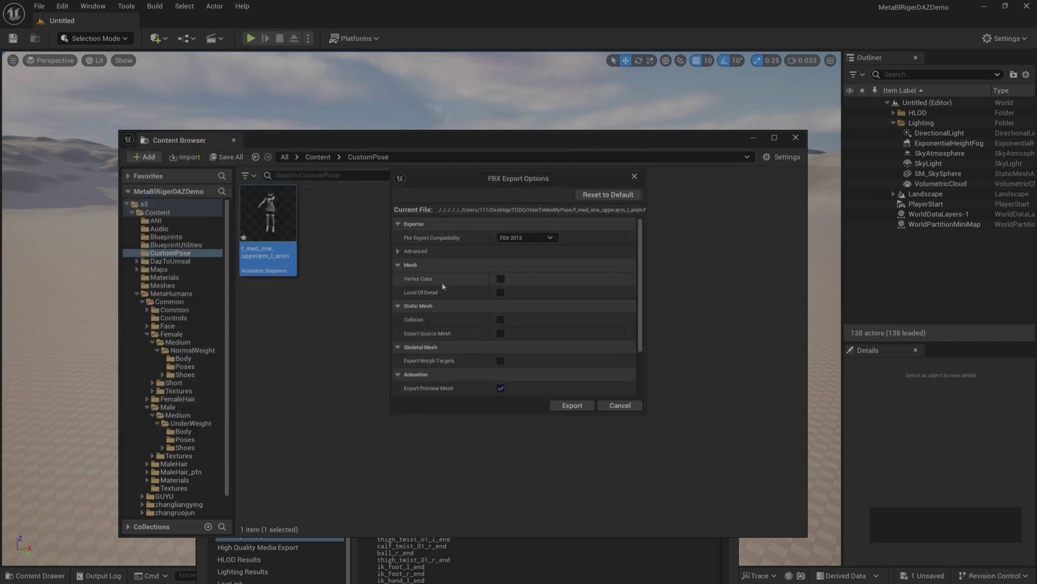
left_click(413, 251)
scroll(432, 302, "down", 5)
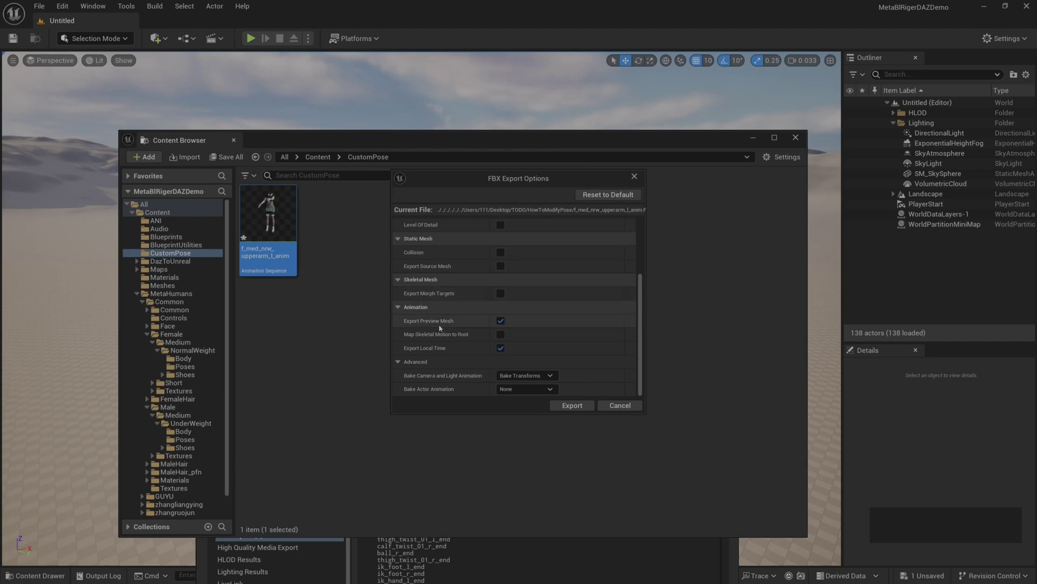
scroll(492, 343, "down", 1)
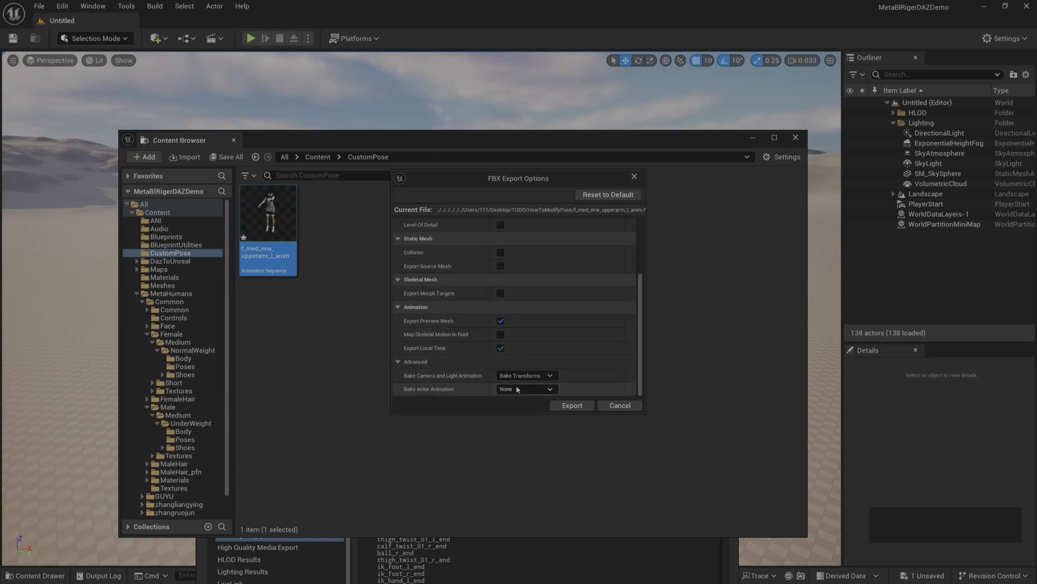
left_click(572, 405)
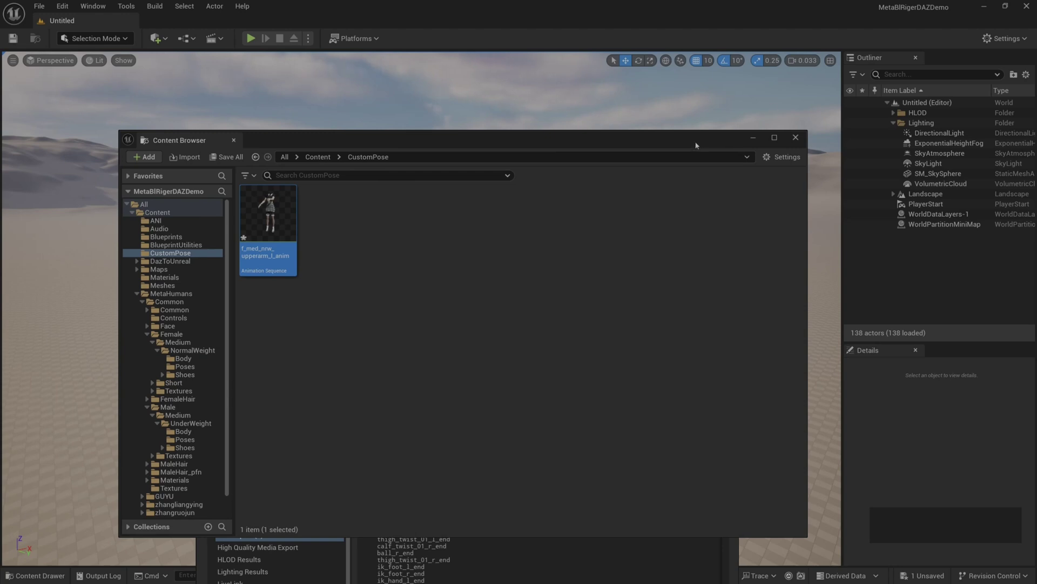
Step: In Blender's Output properties, set the scene frame rate to 30 fps
key("alt+Tab")
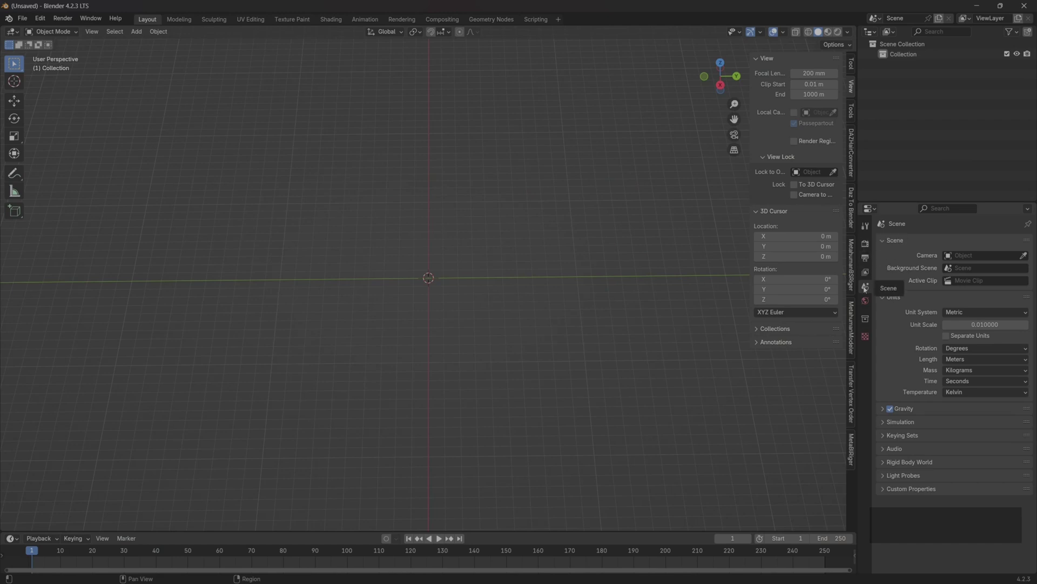
left_click(865, 244)
left_click(866, 291)
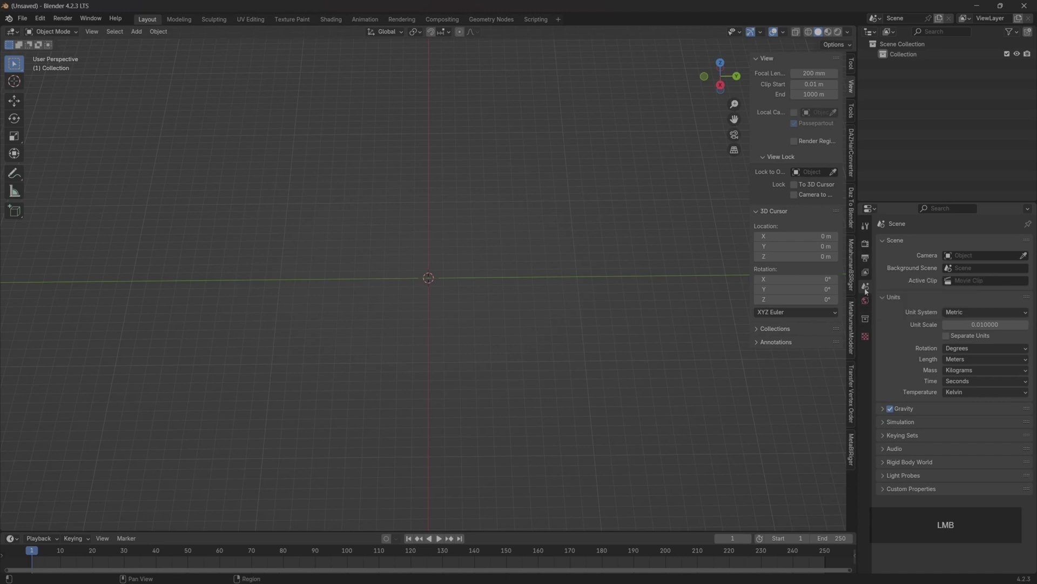
left_click(865, 271)
left_click(865, 262)
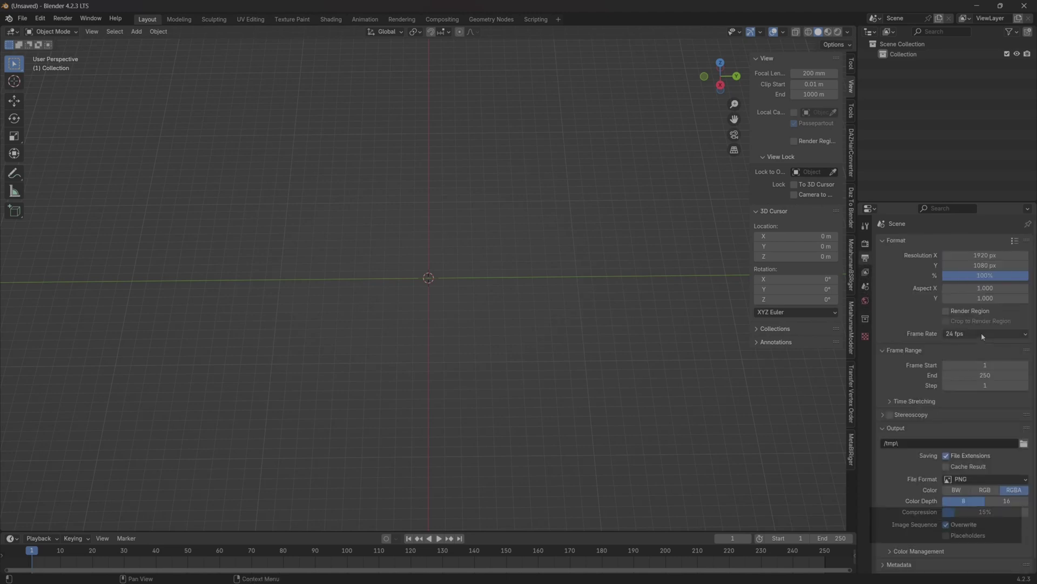
left_click(981, 333)
left_click(979, 386)
Step: Pick f_med_nrw_upperarm_l_anim.FBX from Desktop\TODO\HowToModifyPose for import with animation offset 0
left_click(22, 18)
mouse_move(92, 161)
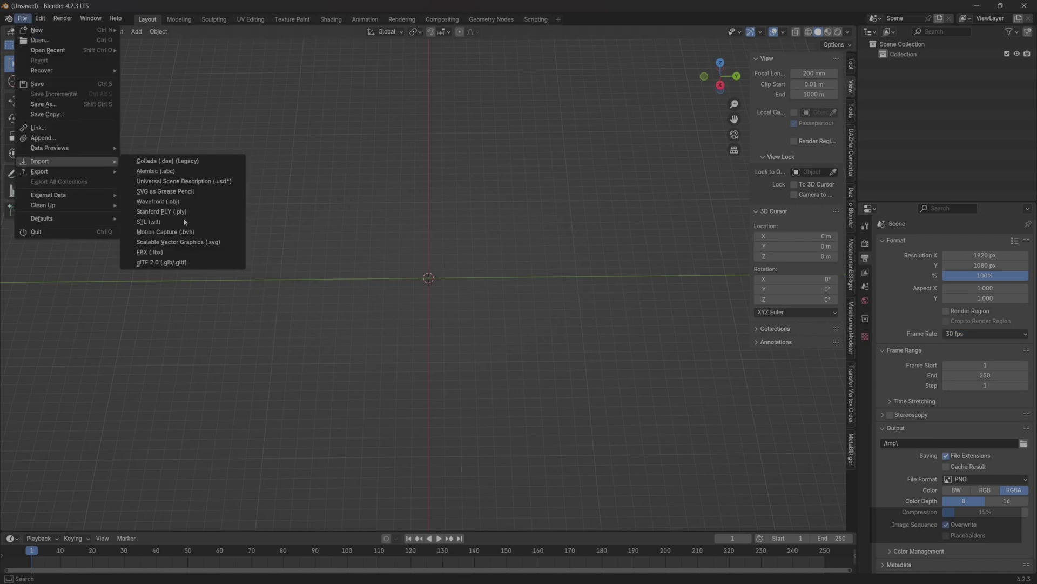
left_click(177, 252)
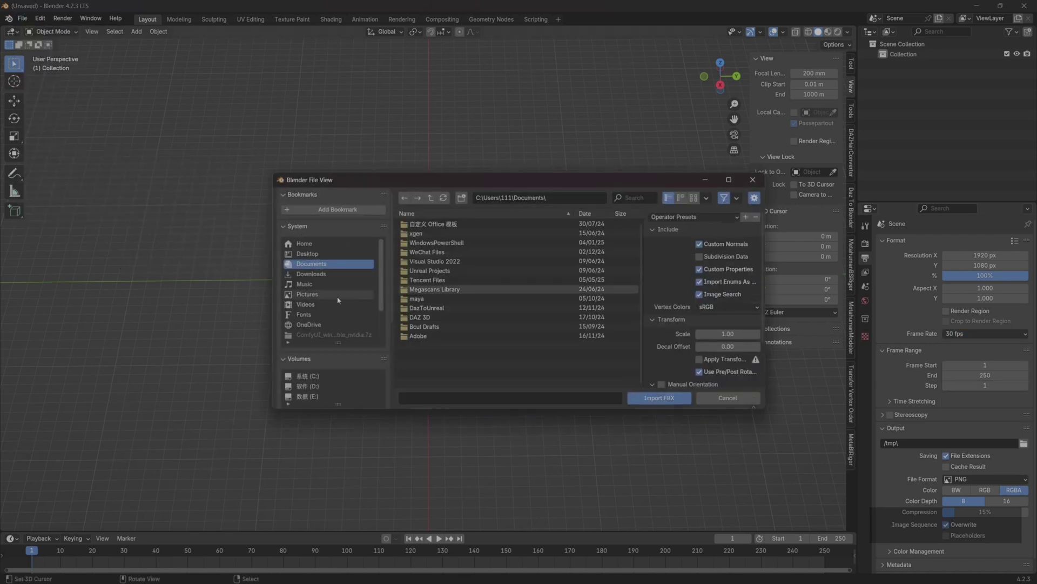
left_click(307, 253)
left_click(439, 234)
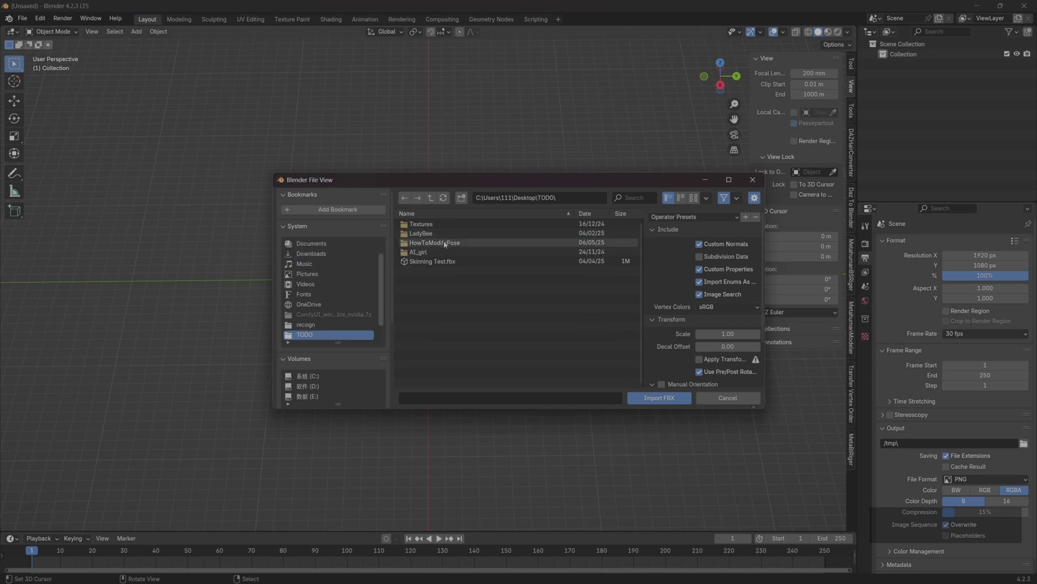
left_click(444, 243)
left_click(594, 243)
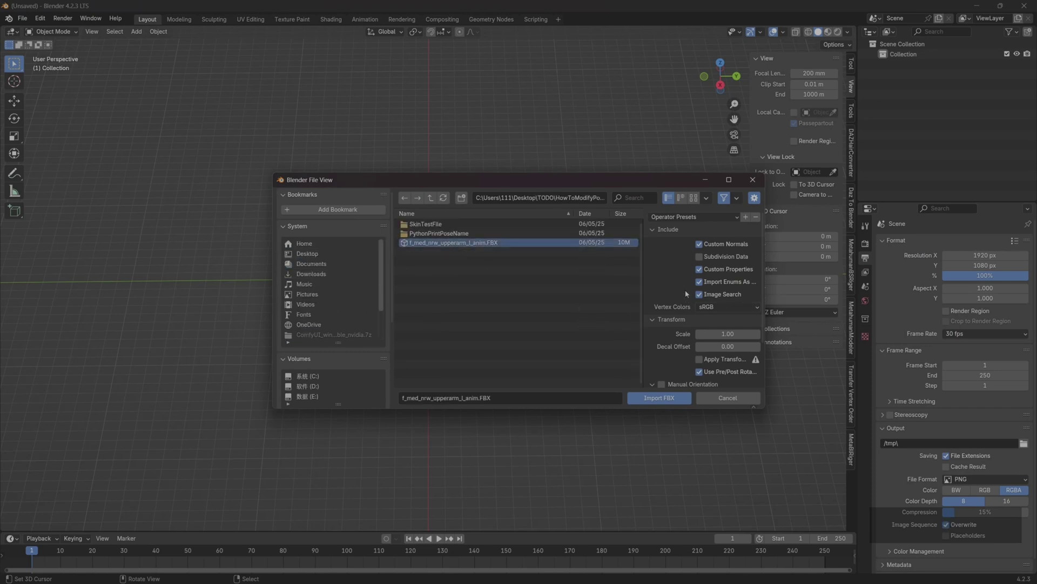
scroll(686, 293, "down", 3)
left_click(653, 369)
scroll(688, 358, "down", 1)
left_click(714, 367)
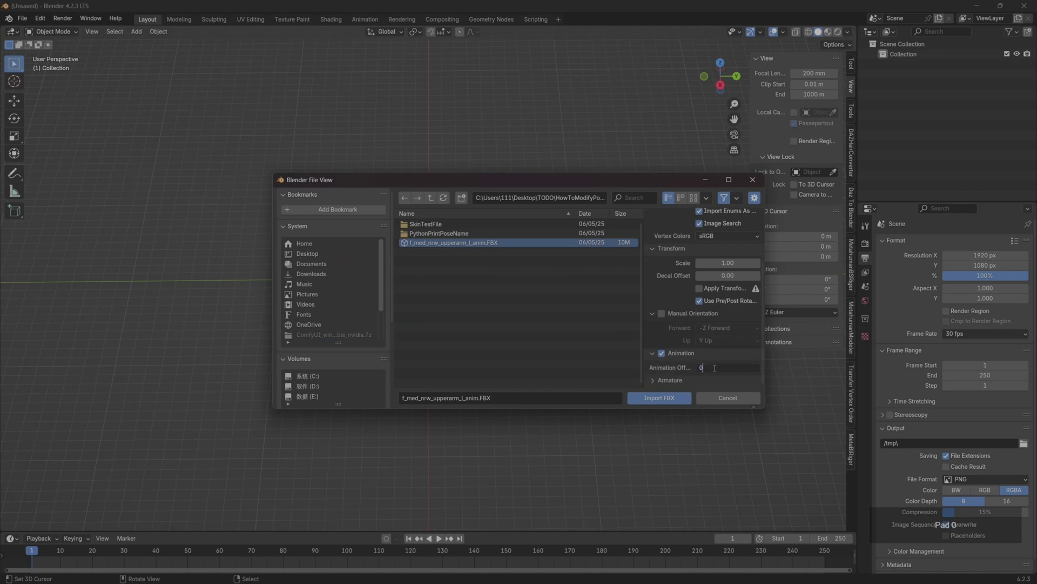
type("0")
key("Return")
Step: Import the FBX, enlarge the timeline area and set the start frame to 0
left_click(659, 399)
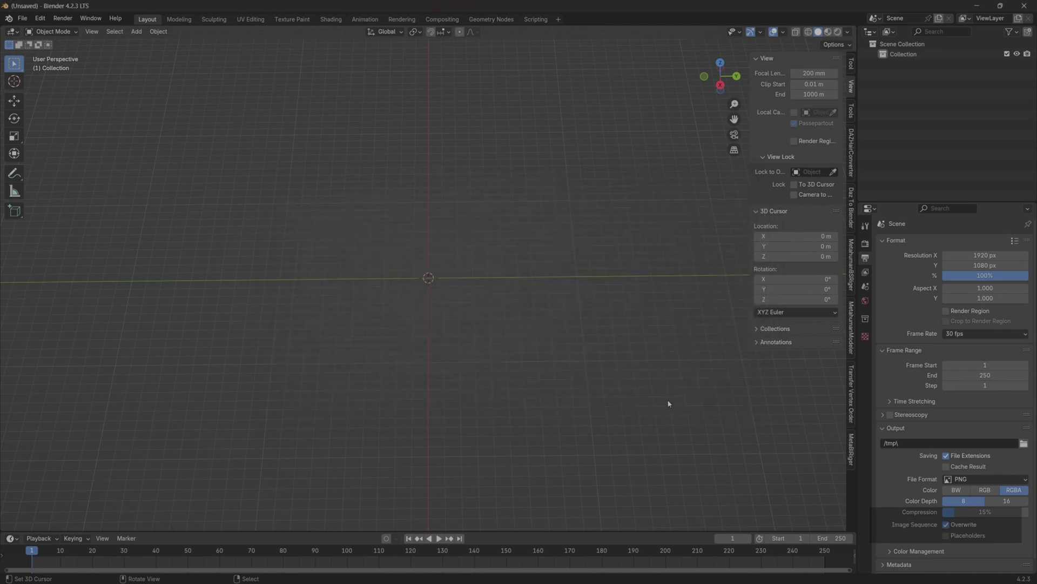
scroll(383, 274, "down", 8)
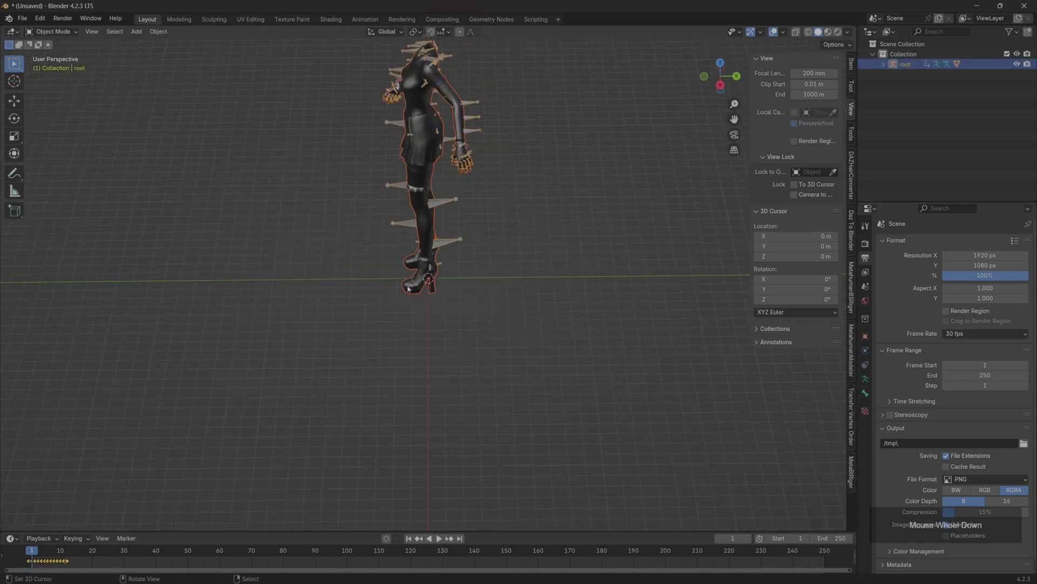
middle_click_drag(384, 273, 447, 317)
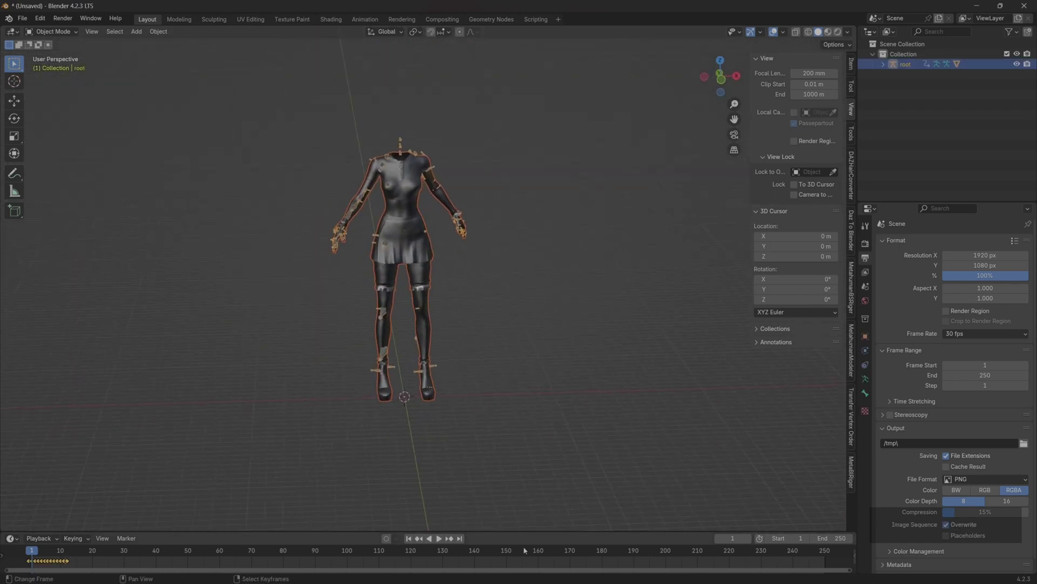
left_click_drag(522, 531, 522, 415)
scroll(384, 505, "up", 4)
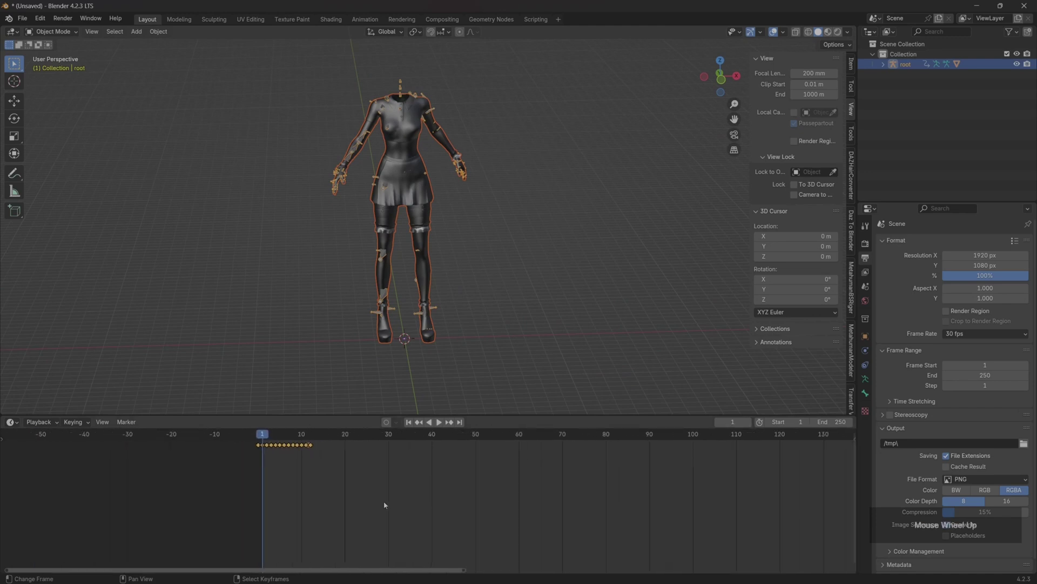
left_click(793, 422)
key("Return")
scroll(275, 478, "up", 2)
scroll(286, 492, "up", 2)
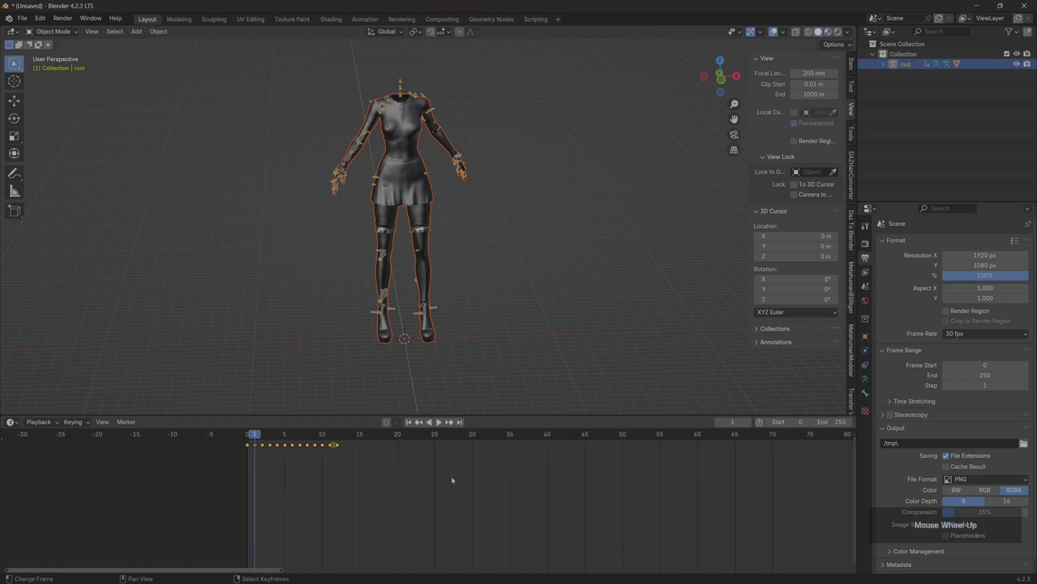
Step: Jump to frame 0, scrub through the animation, and set the end frame to 11
left_click(733, 422)
type("0")
key("Return")
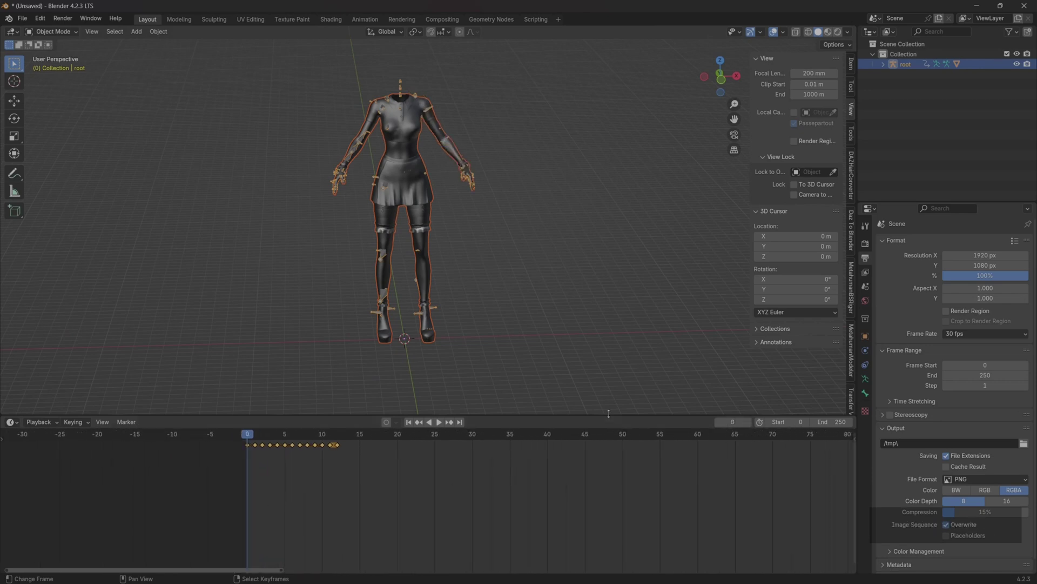
scroll(260, 319, "up", 3)
left_click_drag(241, 473, 339, 483)
left_click(838, 421)
type("11")
key("Return")
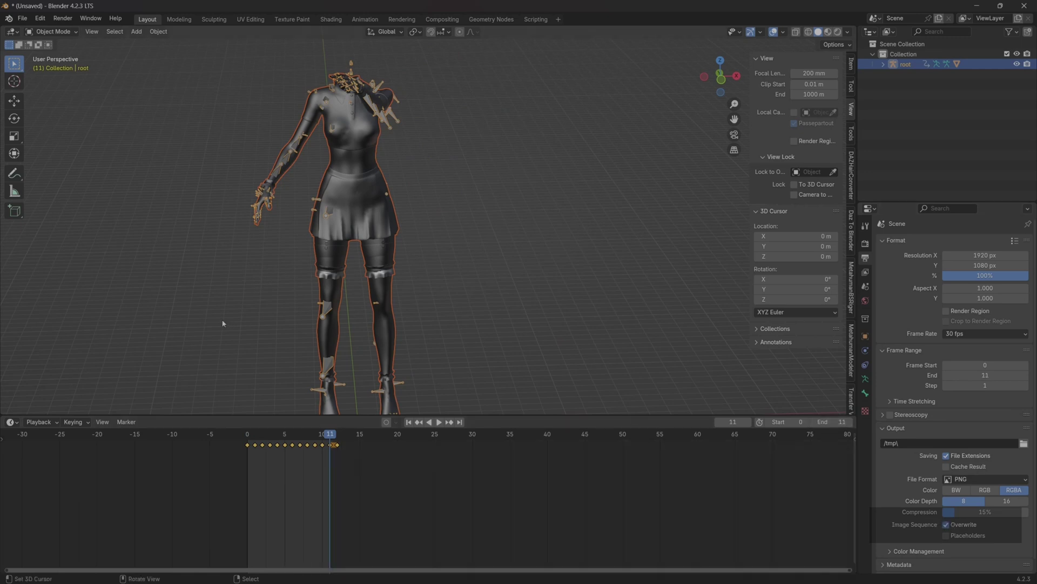
Step: Orbit around the posed character, scrub back to frame 2 and play the animation
middle_click_drag(395, 229, 433, 196)
scroll(414, 250, "up", 3)
scroll(433, 196, "down", 3)
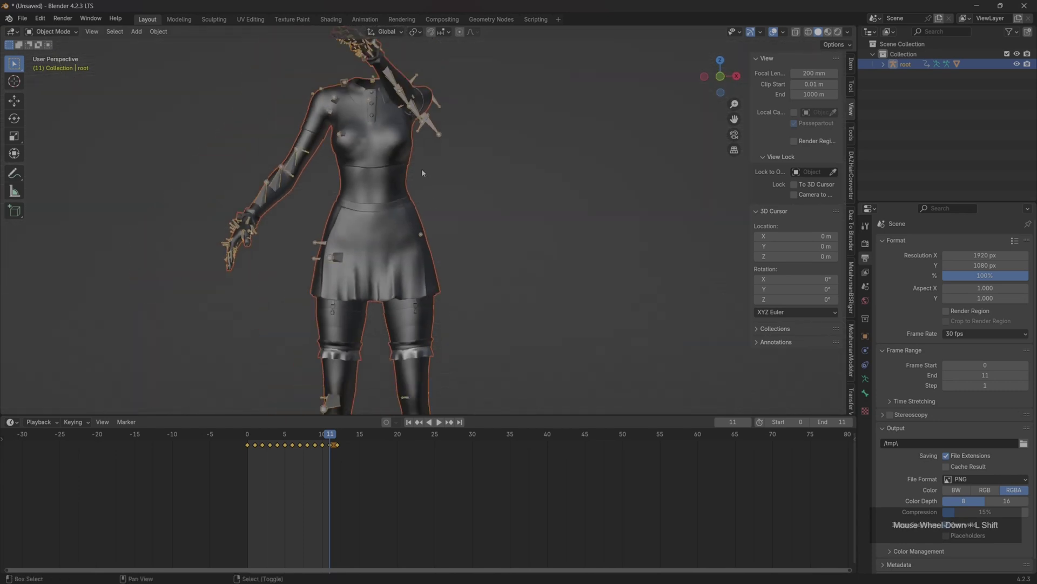
scroll(415, 200, "up", 2)
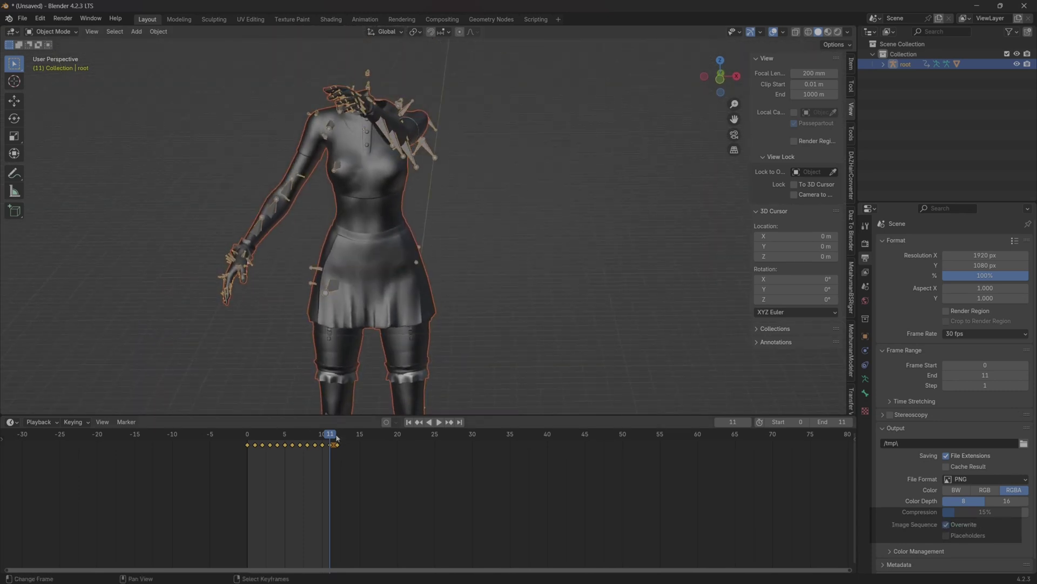
left_click_drag(336, 437, 262, 440)
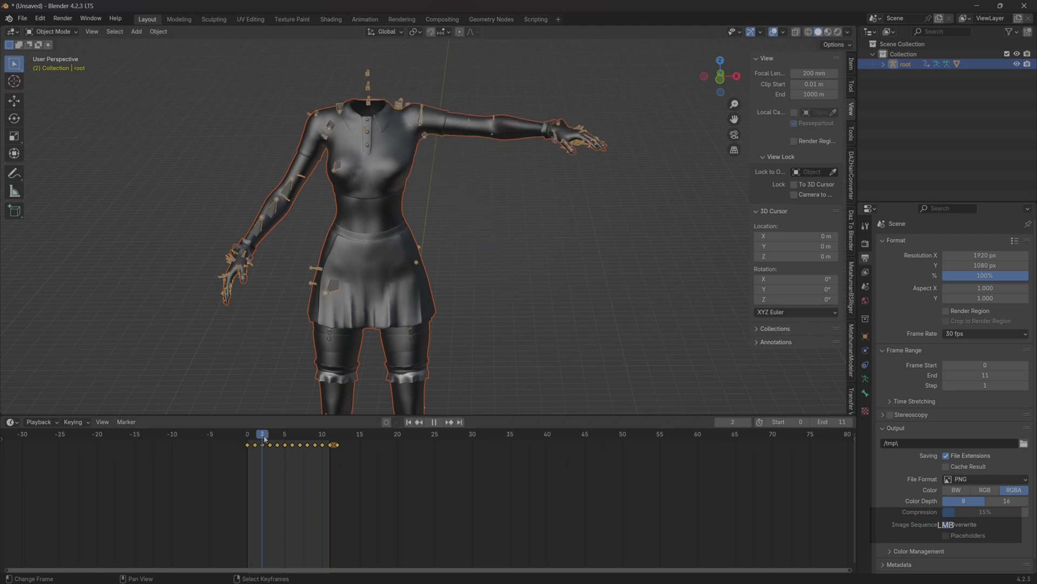
key("Escape")
scroll(520, 266, "up", 3)
scroll(520, 265, "up", 5)
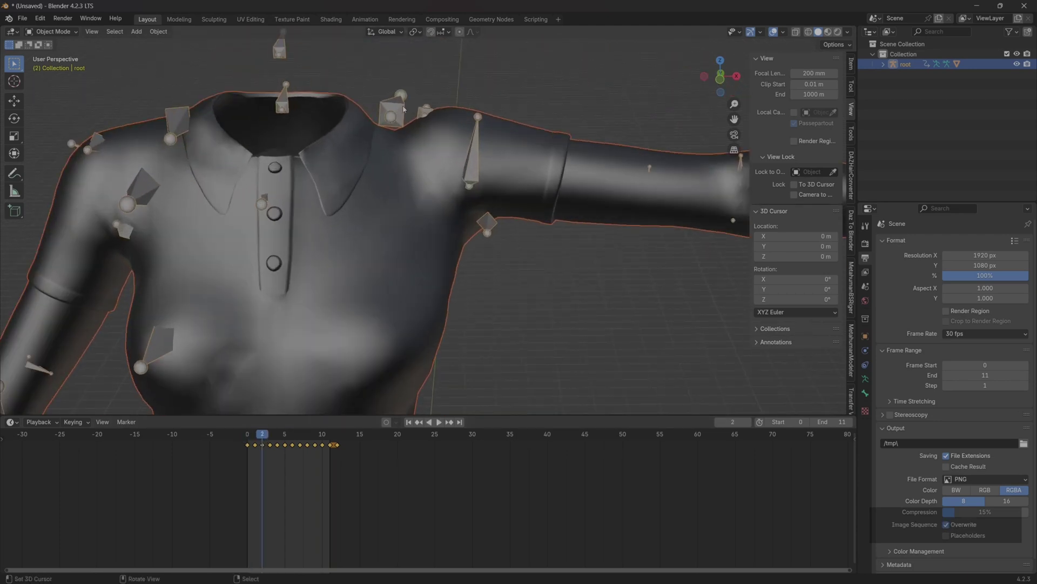
Step: Select the left shoulder bone and switch the armature into Pose Mode
left_click(468, 61)
middle_click_drag(468, 64, 402, 115)
left_click(400, 117)
left_click(59, 32)
left_click(57, 65)
key("super")
mouse_move(610, 572)
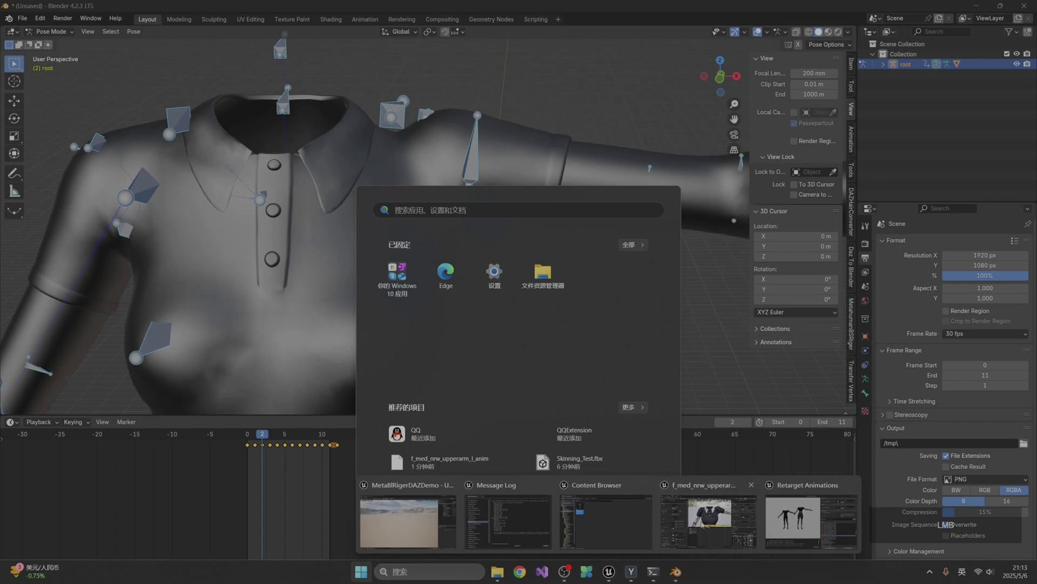
left_click(717, 538)
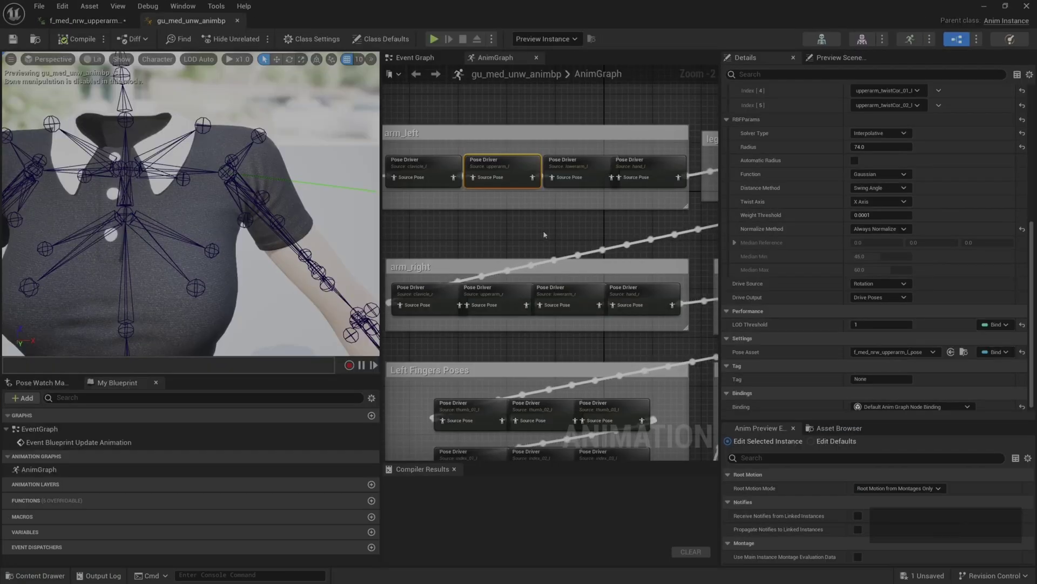
scroll(849, 251, "down", 1)
scroll(849, 251, "up", 10)
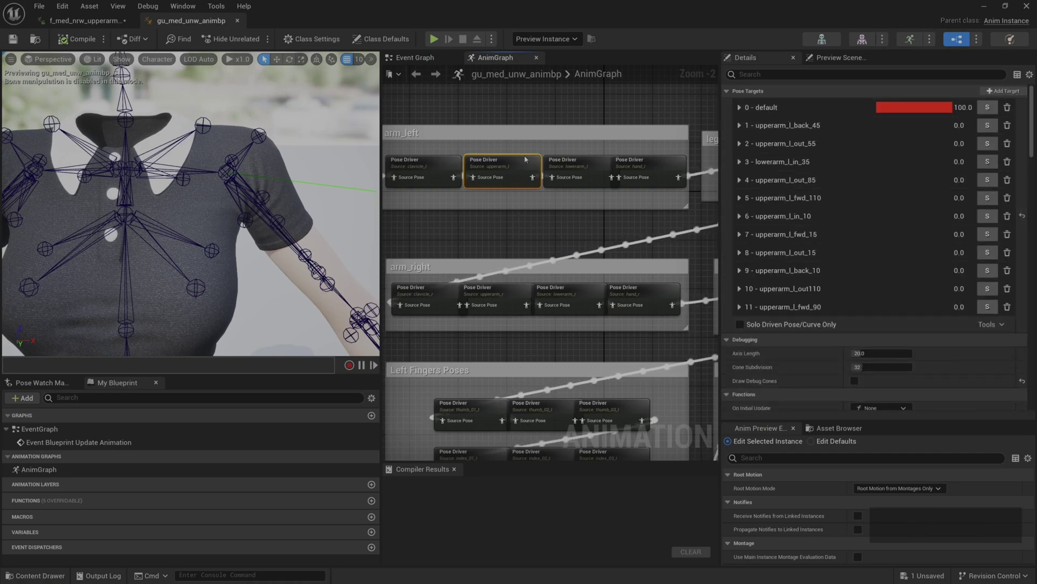
scroll(823, 301, "down", 5)
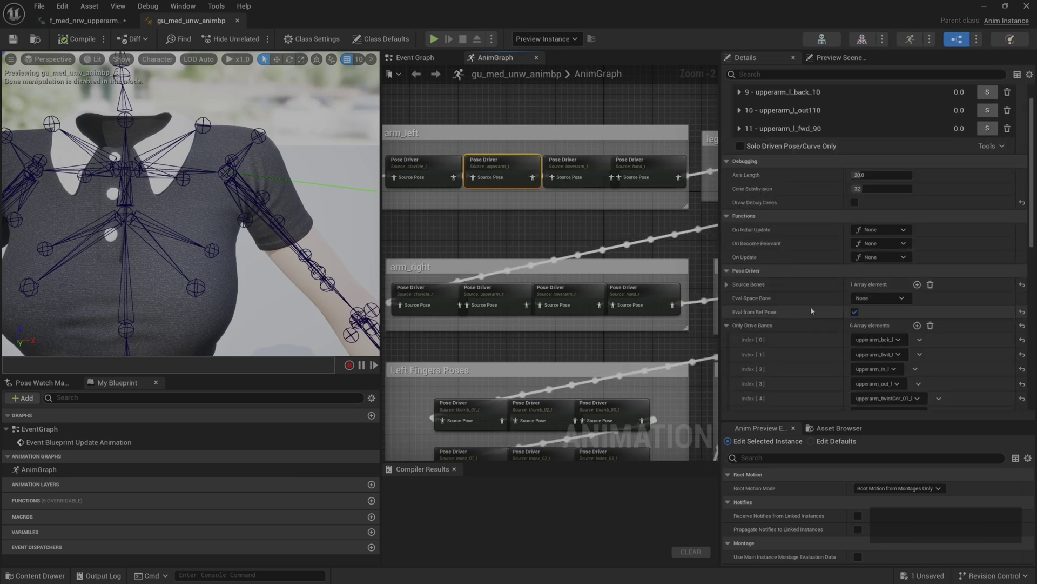
scroll(789, 295, "down", 1)
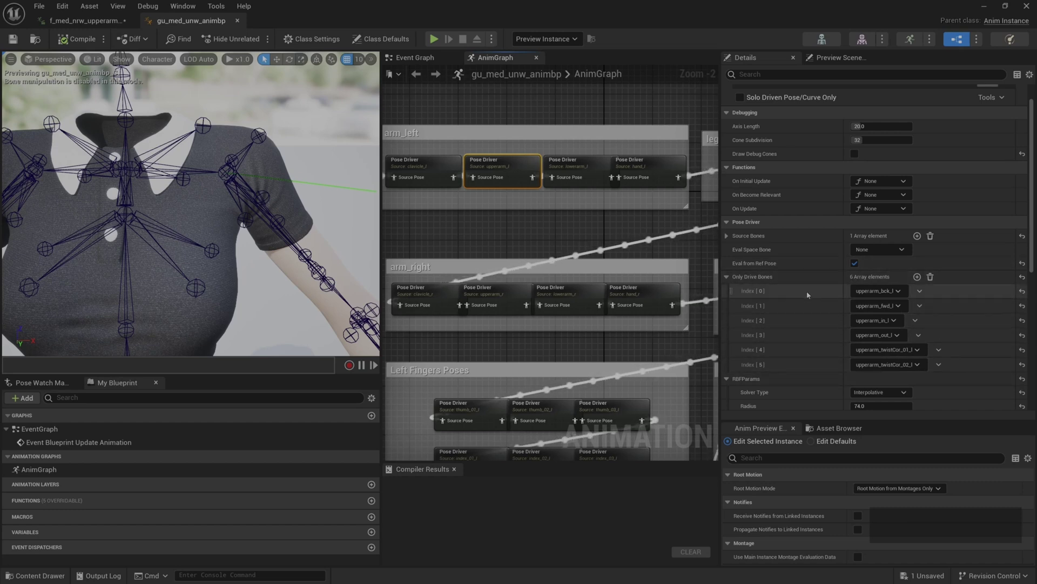
scroll(798, 272, "up", 2)
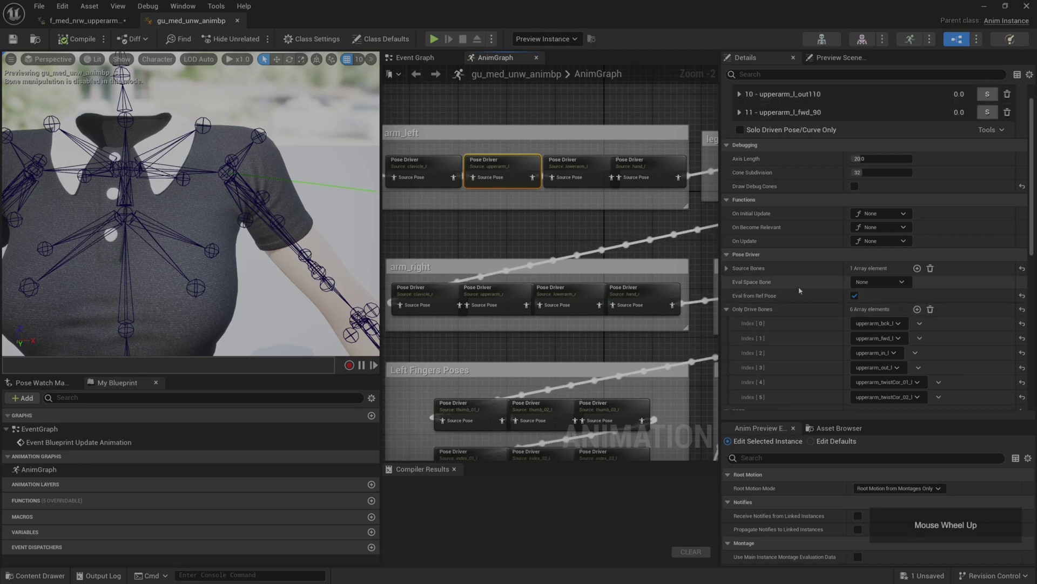
scroll(866, 380, "down", 2)
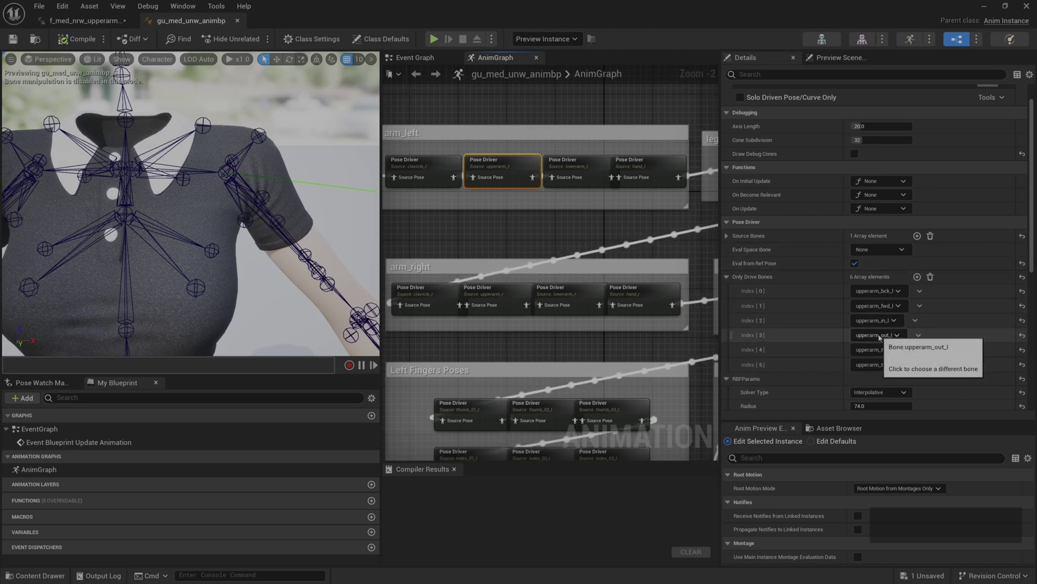
Step: Select all bones, reveal them in a widened Outliner, and show the Item transform values
left_click(562, 527)
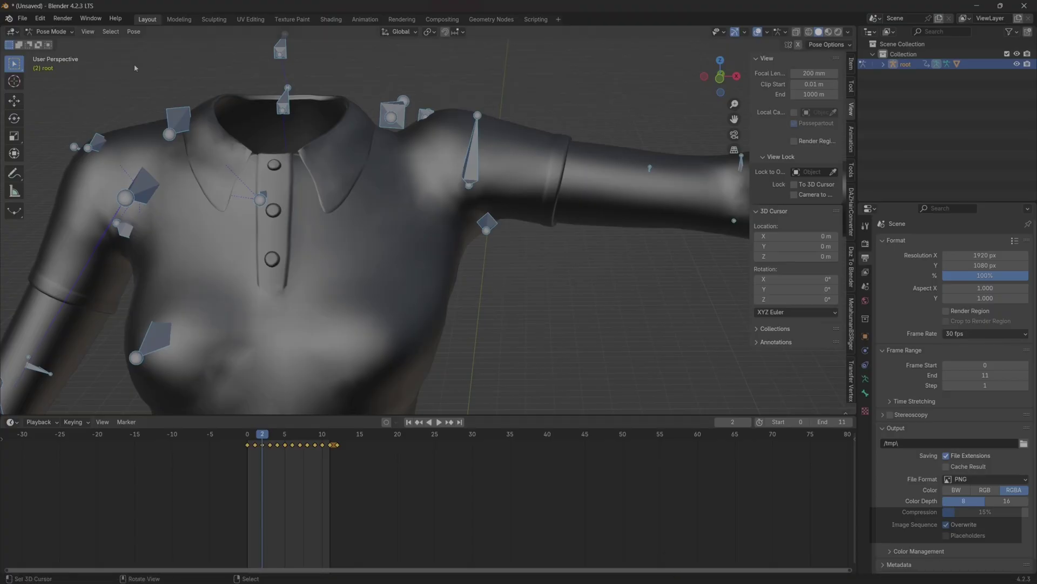
key("a")
key("KP_Decimal")
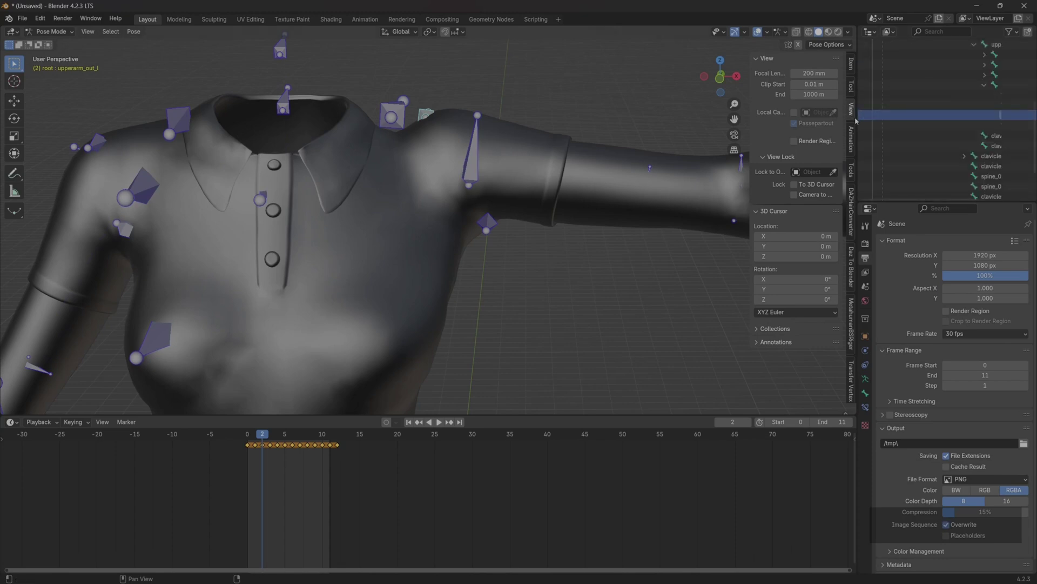
left_click_drag(856, 120, 707, 118)
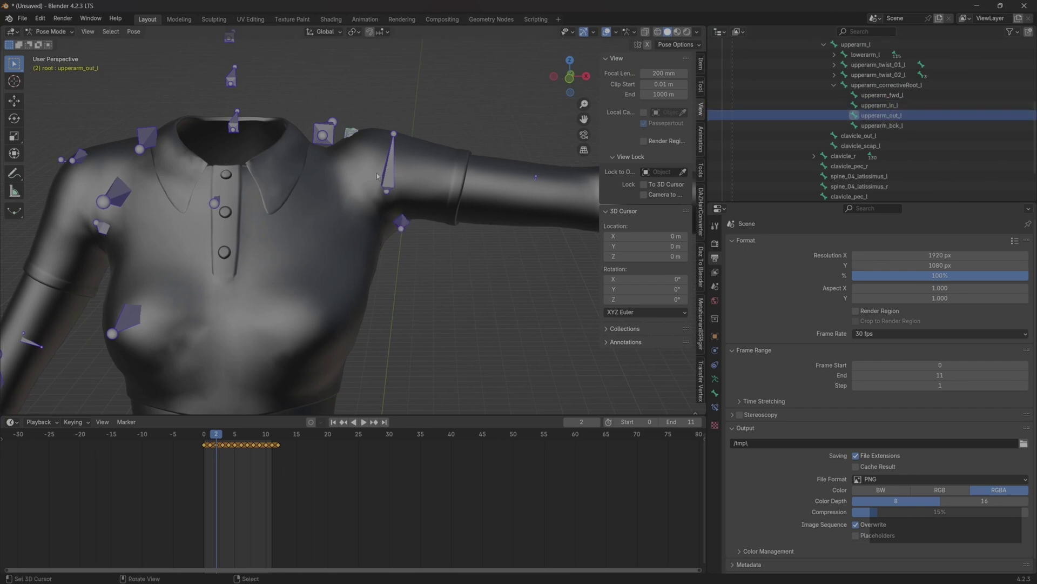
left_click(701, 64)
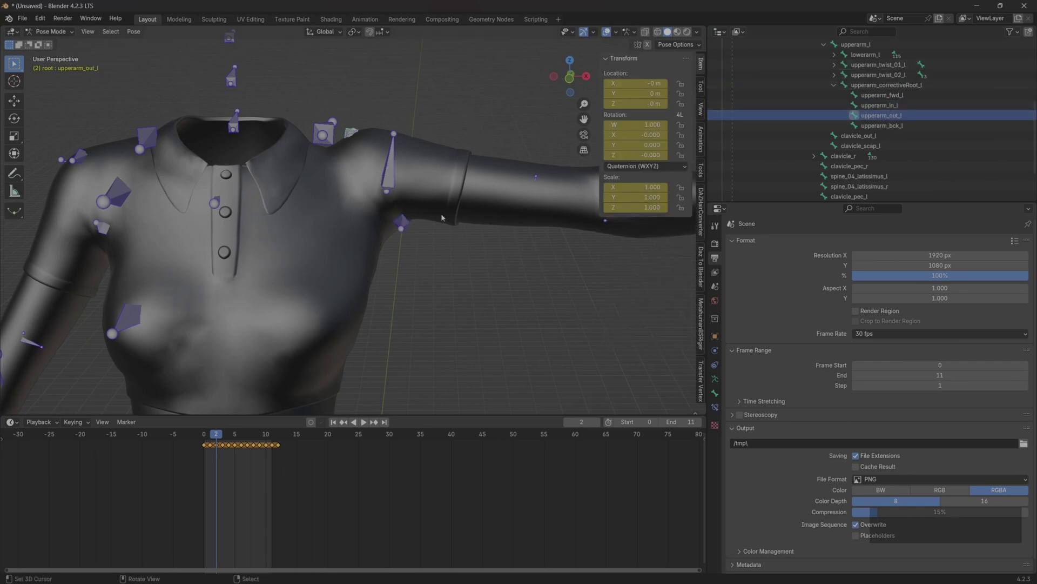
scroll(394, 128, "up", 2)
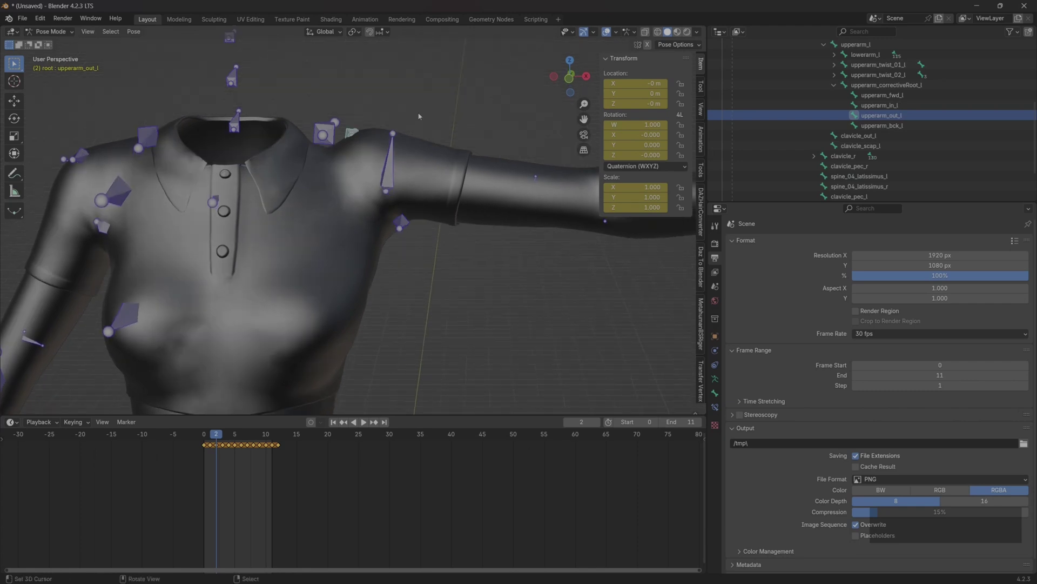
middle_click_drag(419, 118, 426, 111)
Step: Make upperarm_correctiveRoot_l the selected bone and bring up the Shift+S snap menu
key("s")
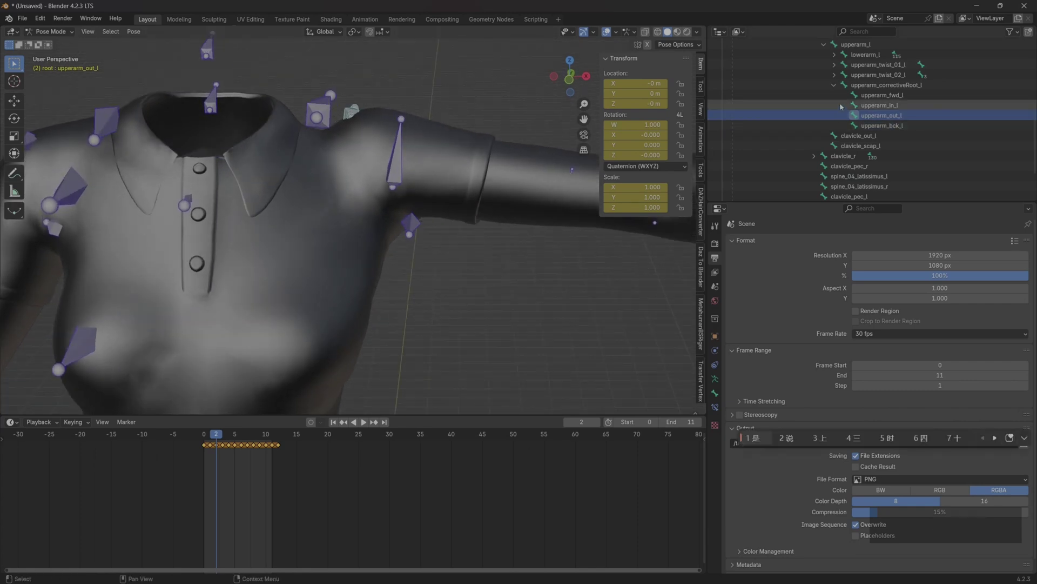
left_click(862, 87)
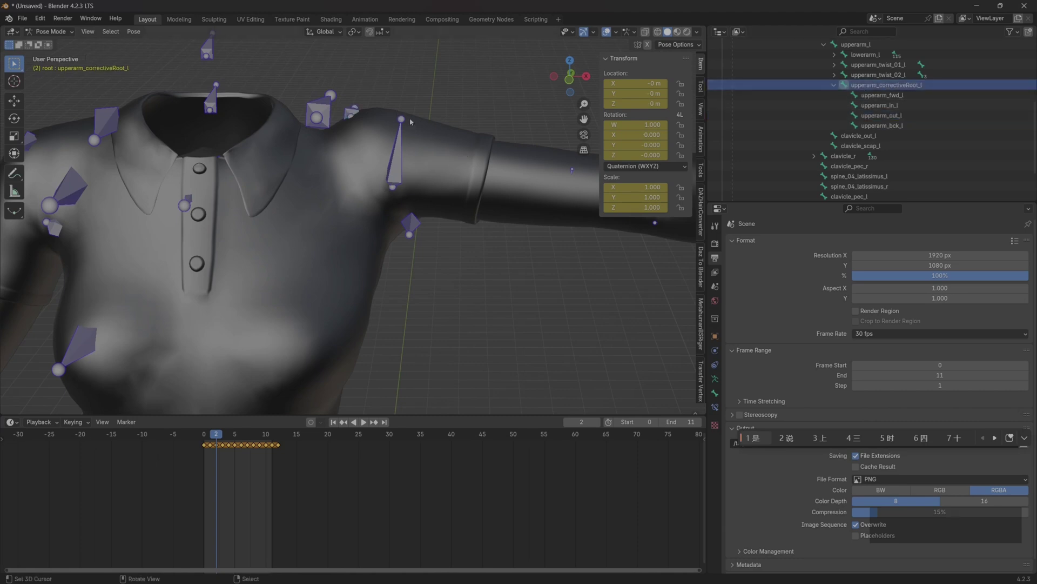
key("s")
key("s")
key("s")
key("s")
key("s")
key("s")
key("s")
key("s")
key("s")
key("s")
key("s")
key("s")
key("s")
key("s")
key("s")
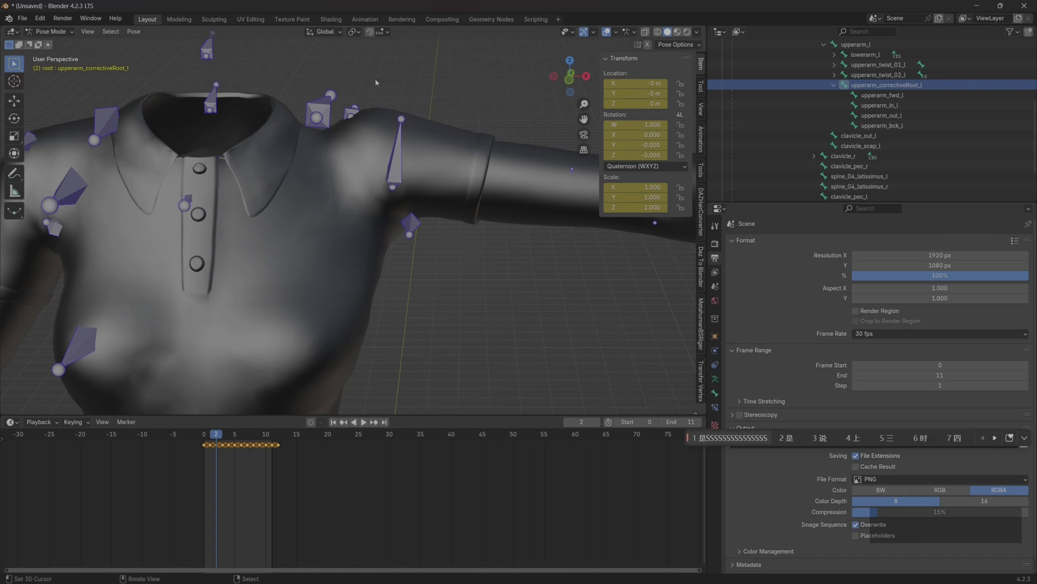
right_click(355, 114)
left_click(887, 84)
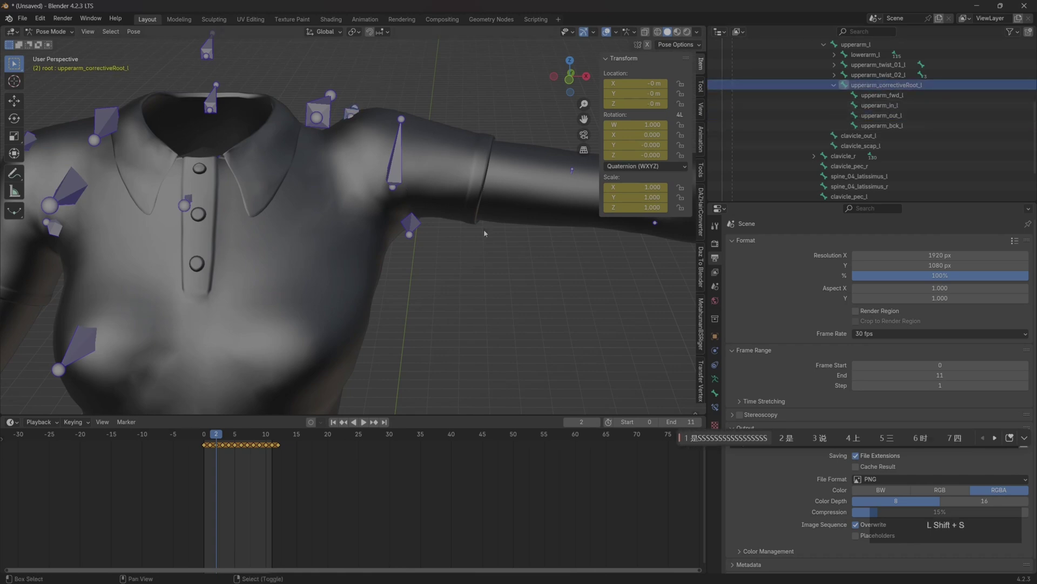
scroll(433, 237, "down", 3)
middle_click_drag(393, 219, 413, 226)
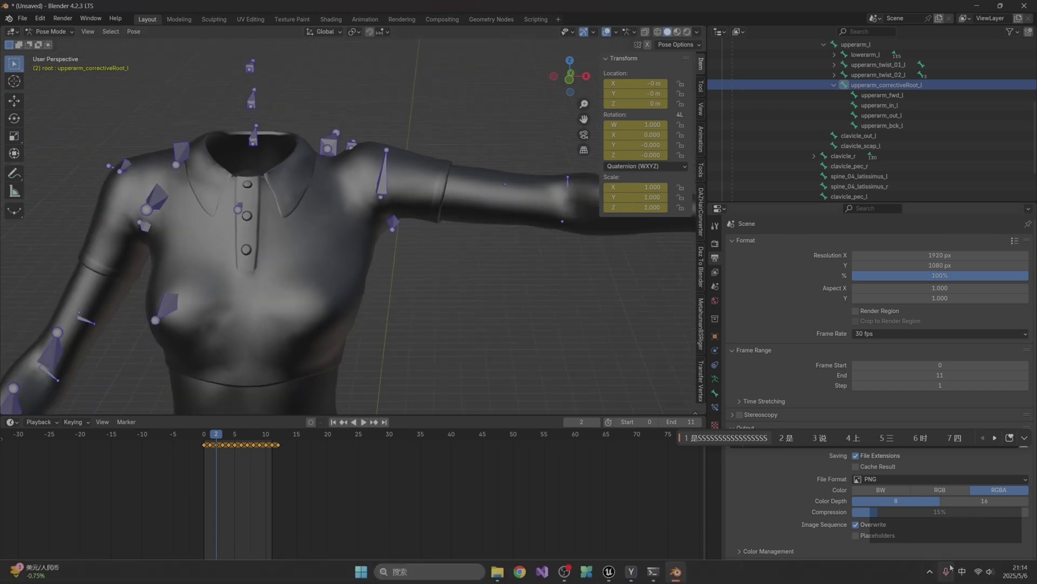
key("Escape")
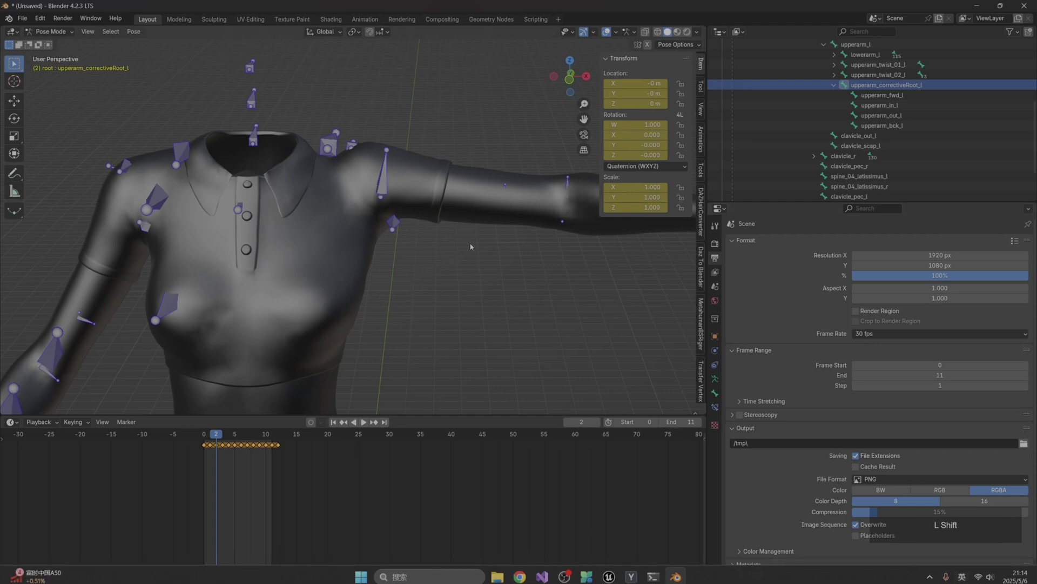
key("shift+s")
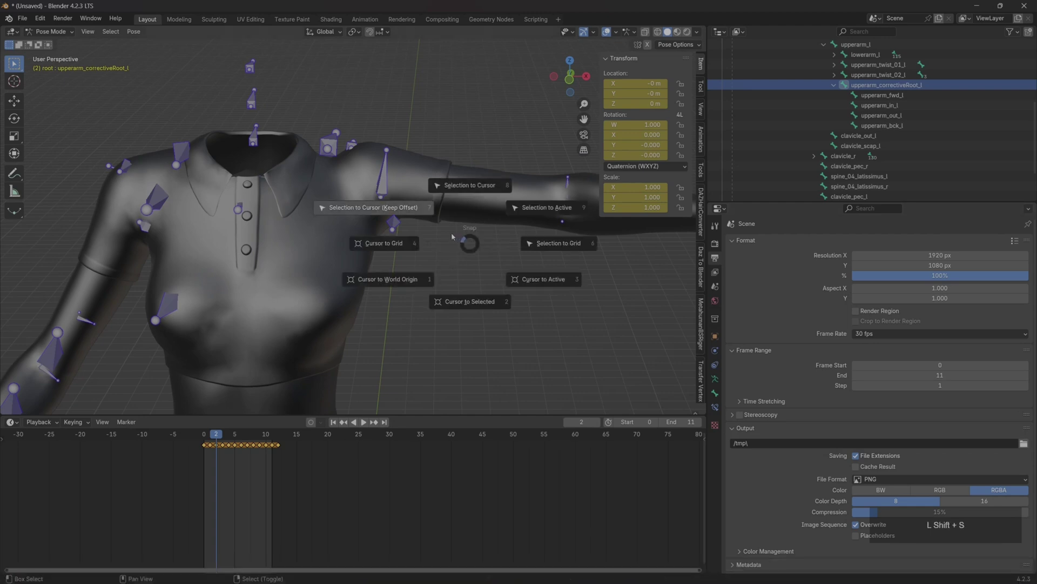
Step: Snap the 3D cursor to upperarm_correctiveRoot_l and set the pivot point to 3D Cursor
left_click(498, 301)
scroll(370, 133, "up", 2)
left_click(354, 33)
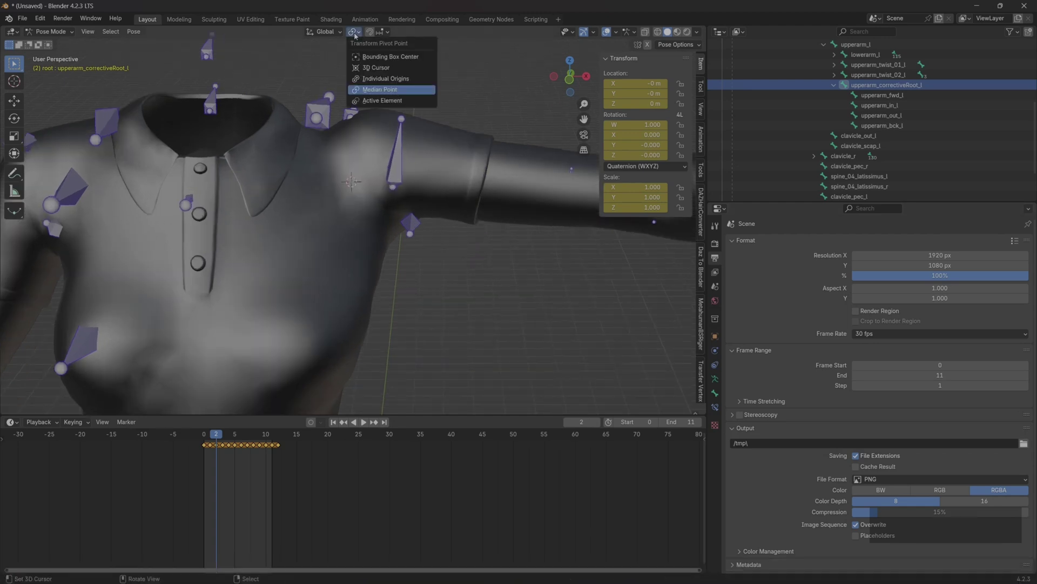
left_click(377, 70)
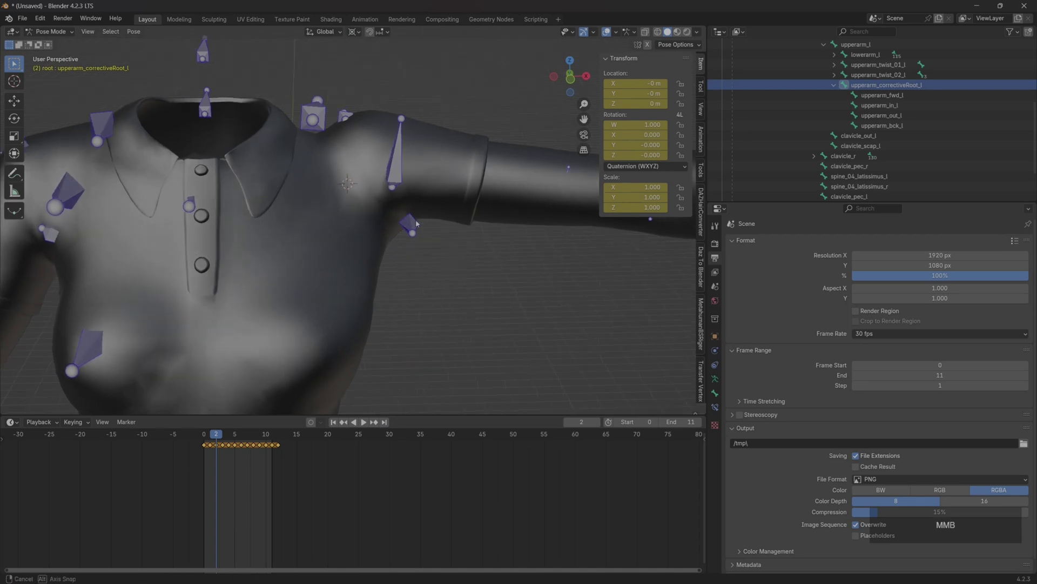
Step: Scale the upperarm_out_l bone down to 0.448 around the cursor
left_click(899, 115)
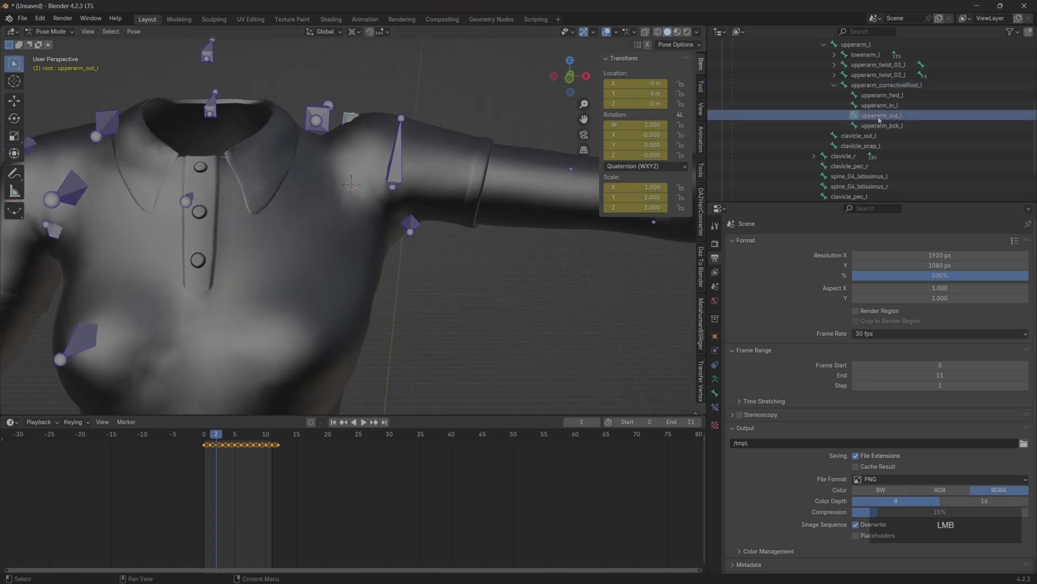
key("s")
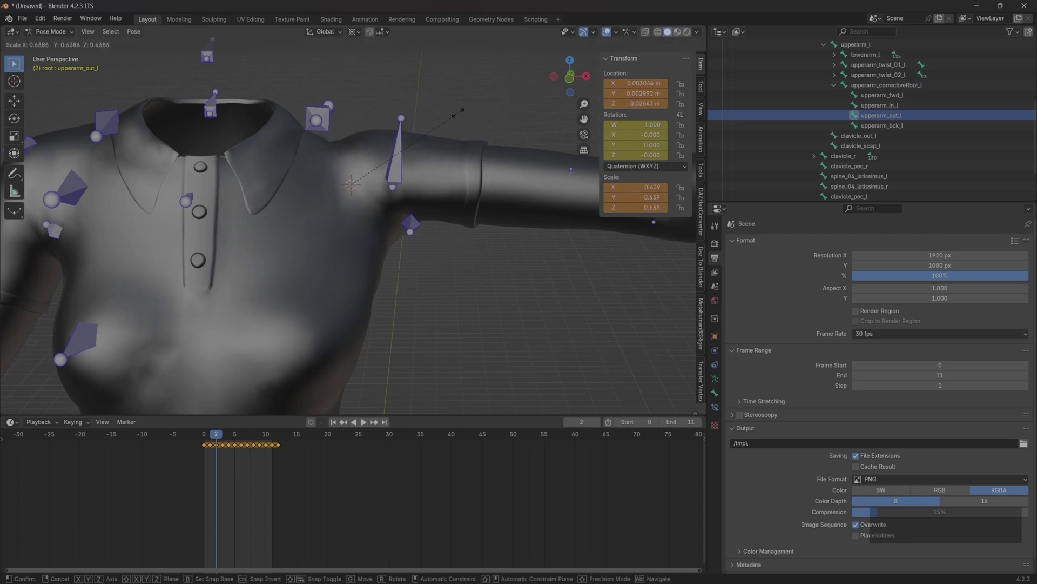
left_click(426, 124)
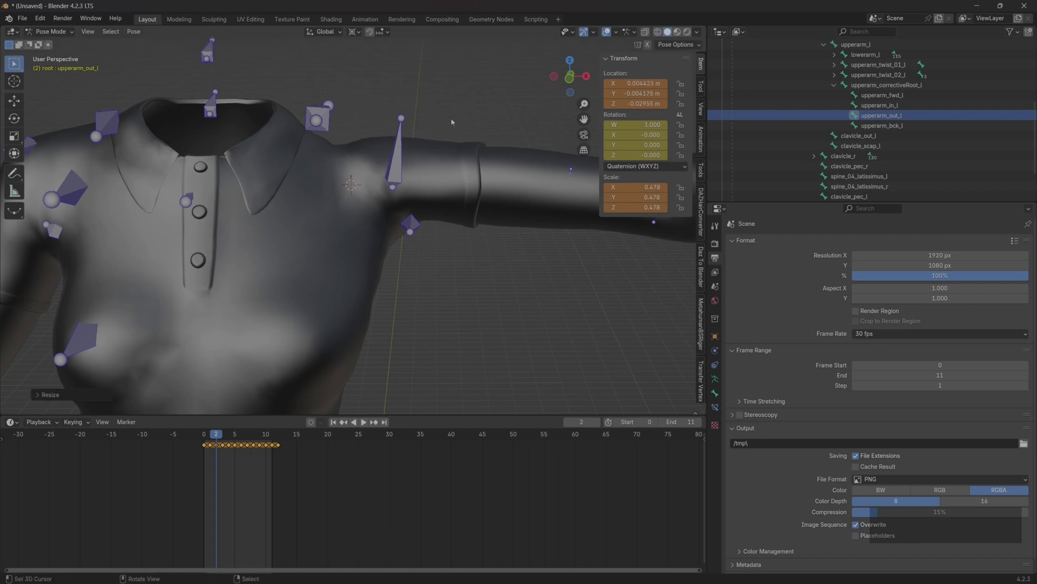
scroll(427, 123, "down", 3)
middle_click_drag(426, 123, 446, 132)
scroll(446, 140, "up", 3)
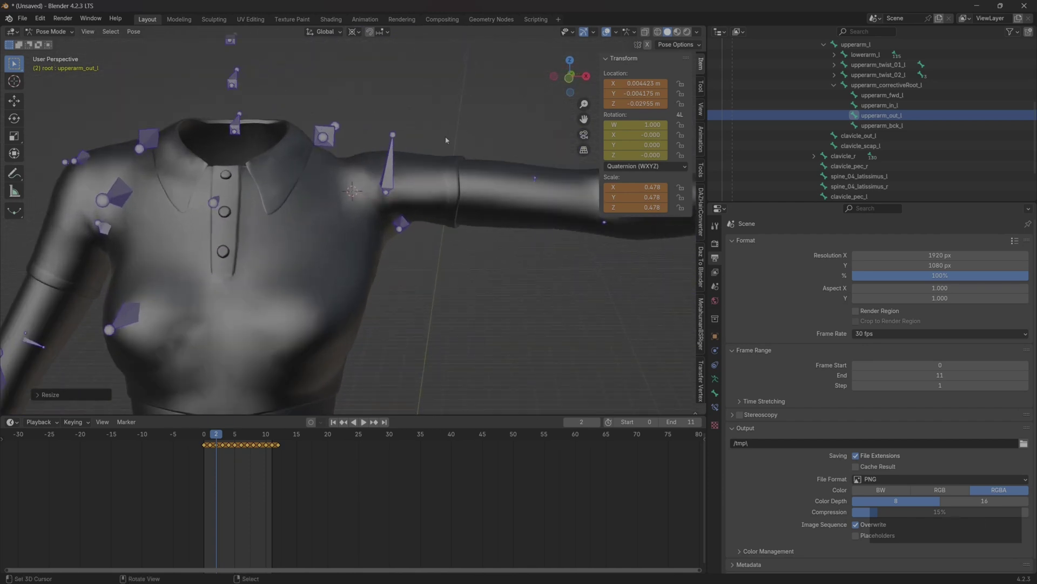
key("s")
left_click(464, 112)
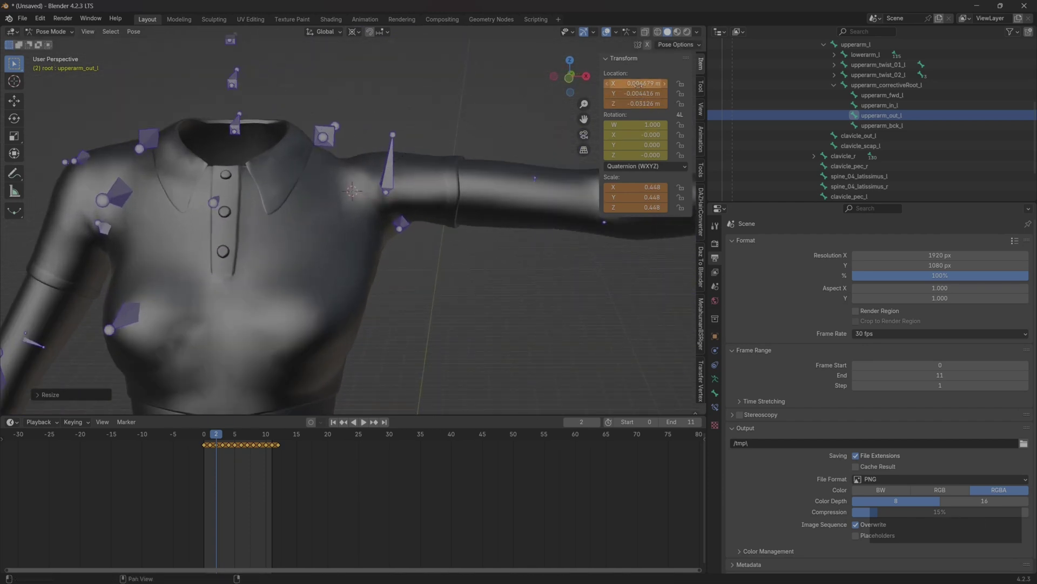
Step: Keyframe upperarm_out_l's location and scale on frame 2, then play back to check deformation
key("alt+i")
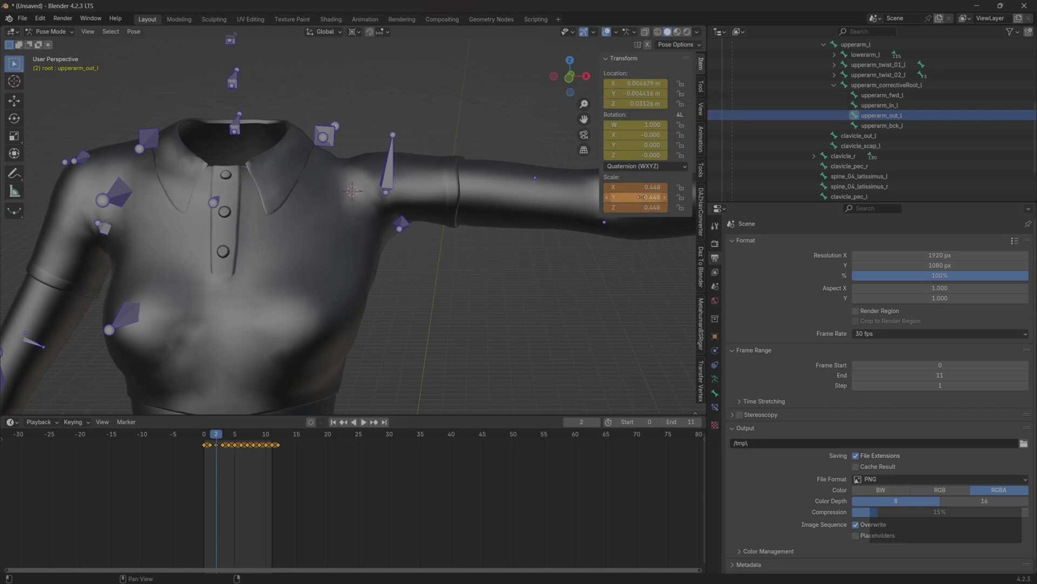
key("alt+i")
scroll(338, 283, "up", 2)
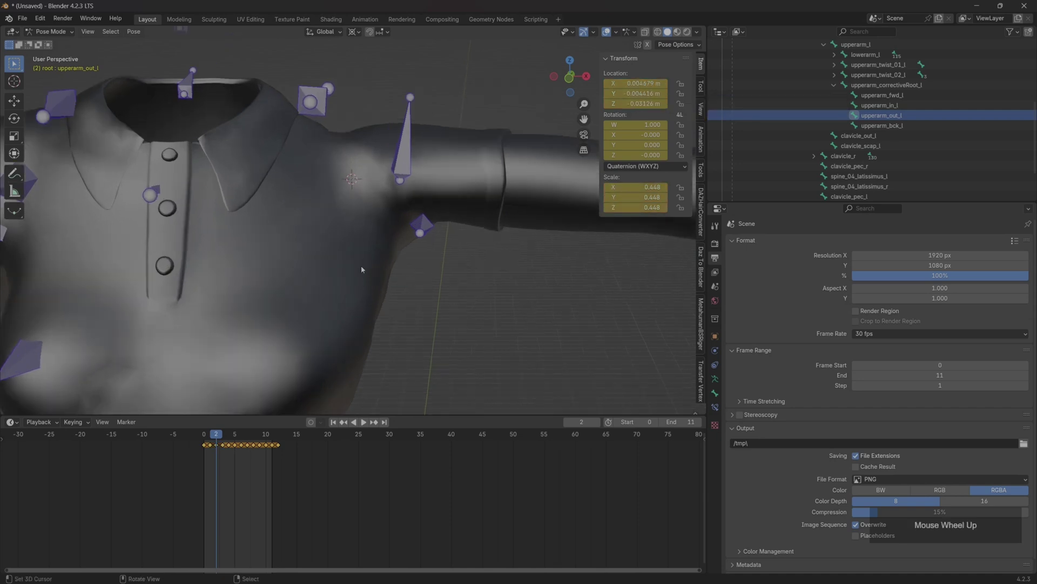
key("space")
left_click(217, 442)
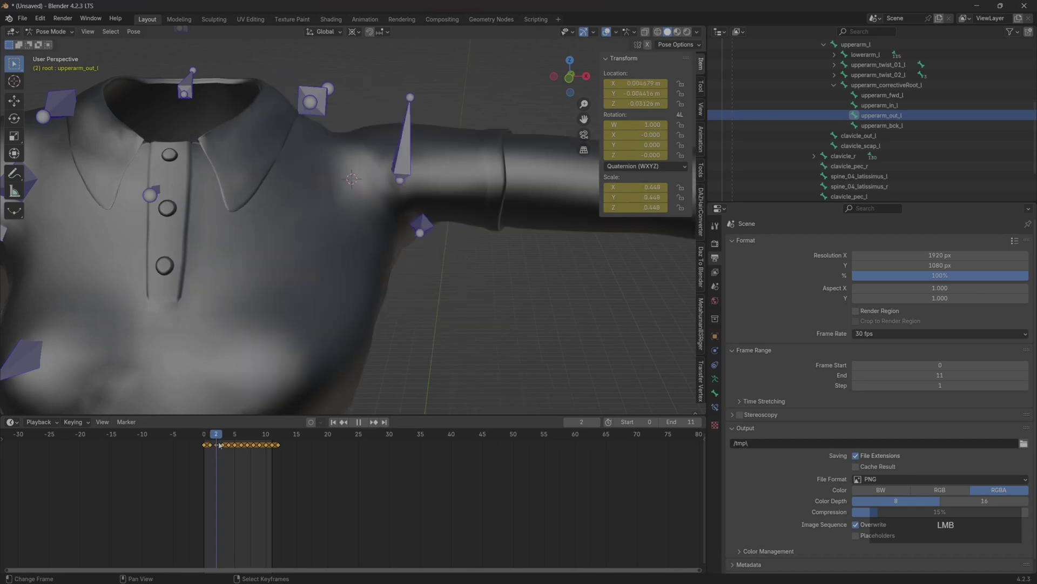
Step: On frame 4, scale upperarm_out_l to 0.506 and keyframe its location and scale
left_click_drag(220, 445, 227, 447)
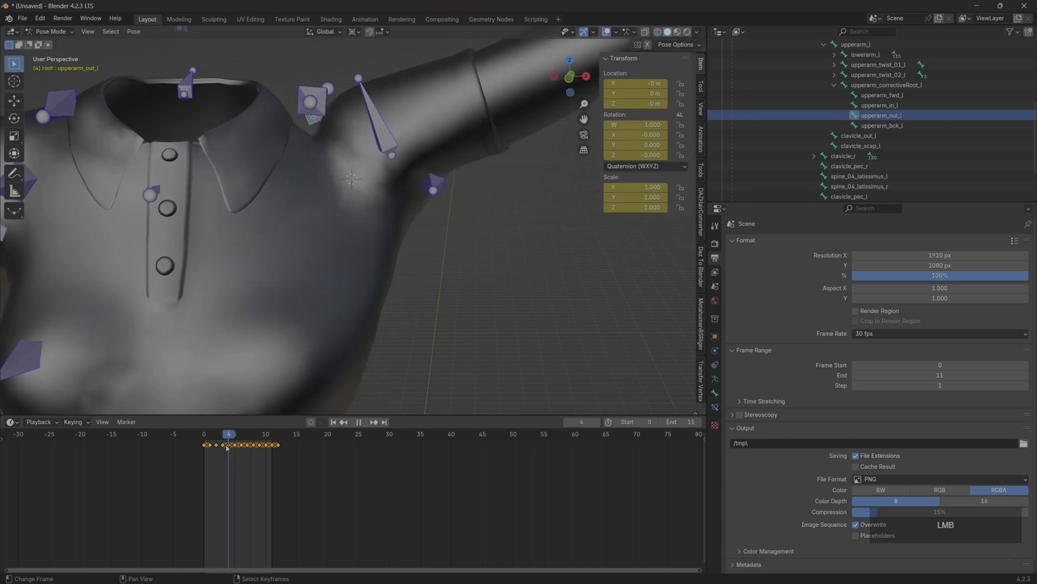
scroll(380, 251, "down", 3)
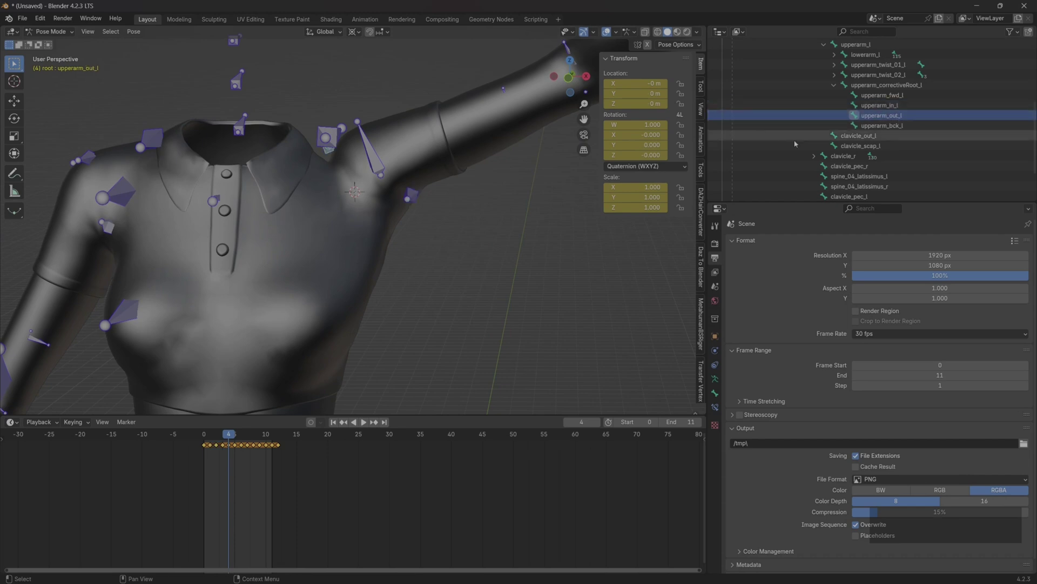
key("s")
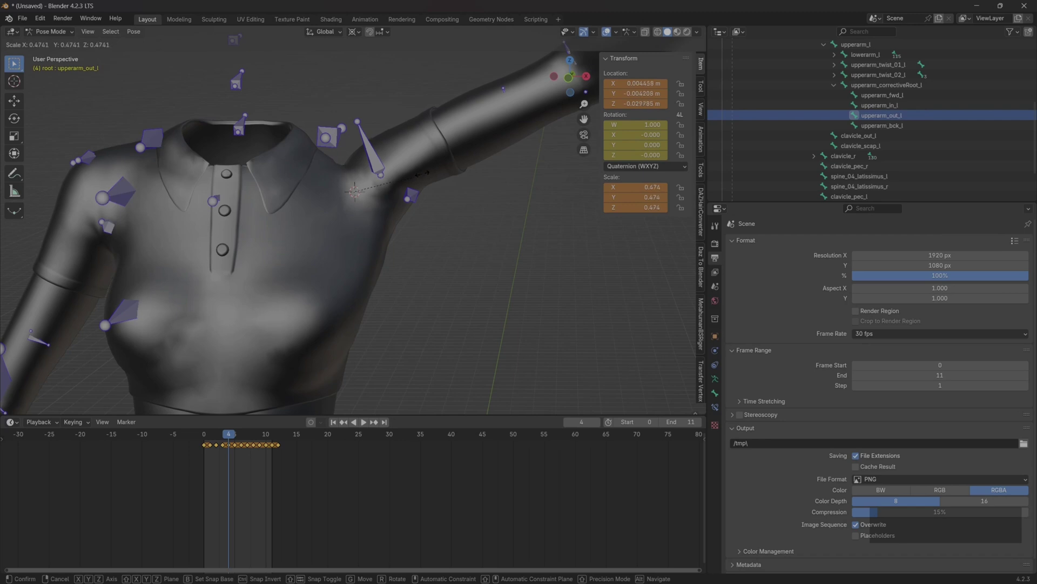
left_click(427, 175)
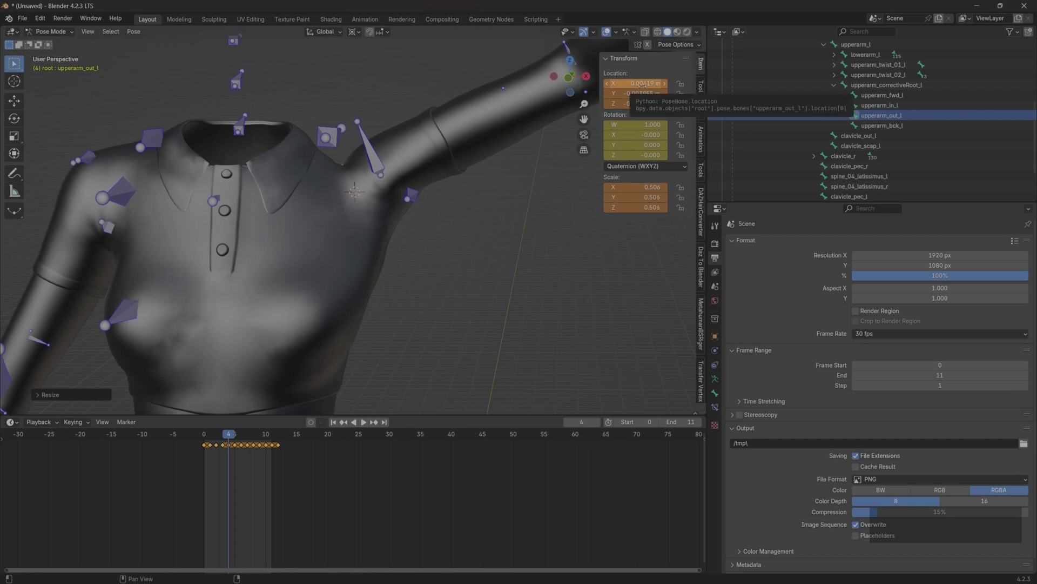
key("i")
key("i")
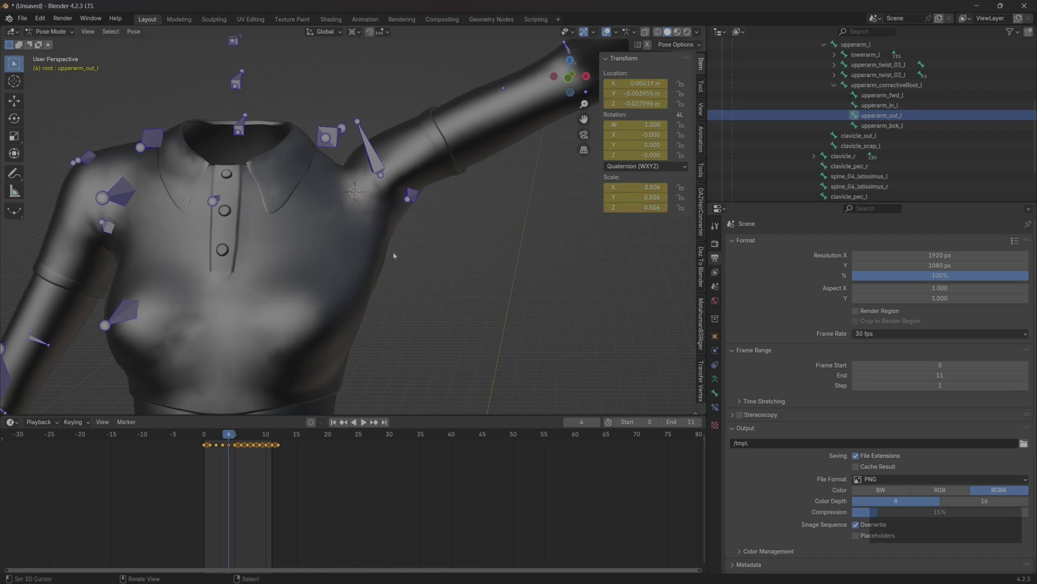
left_click_drag(231, 439, 268, 447)
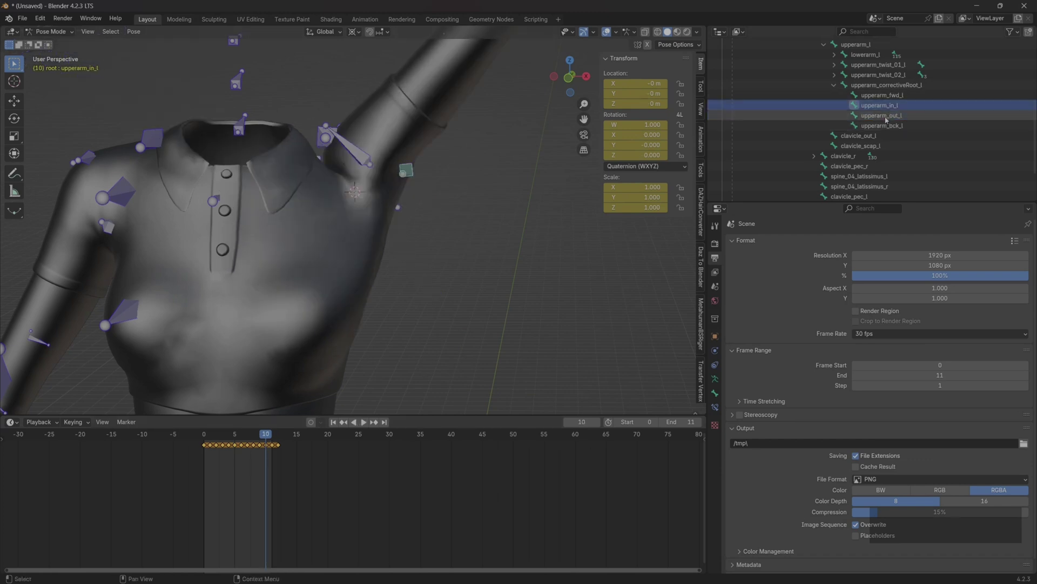
Step: On frame 10, rescale upperarm_out_l to 0.776, keyframe it, and scrub back to review the shoulder
key("s")
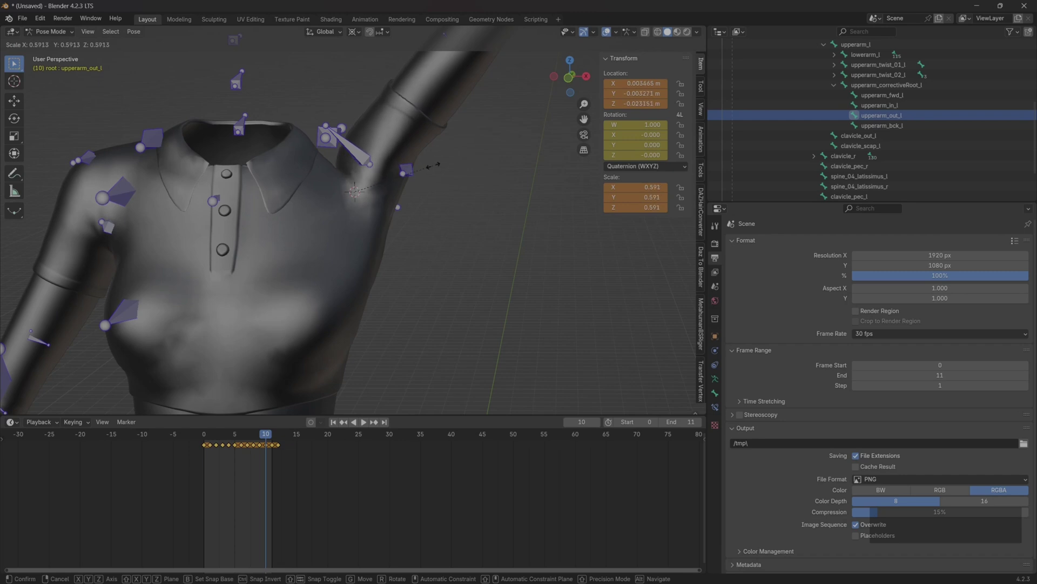
right_click(441, 167)
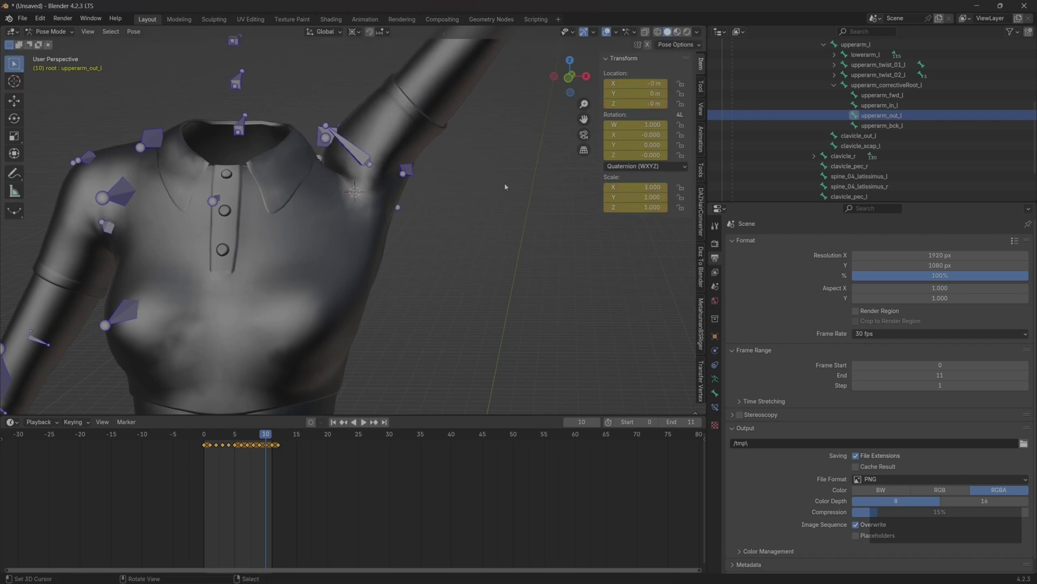
key("s")
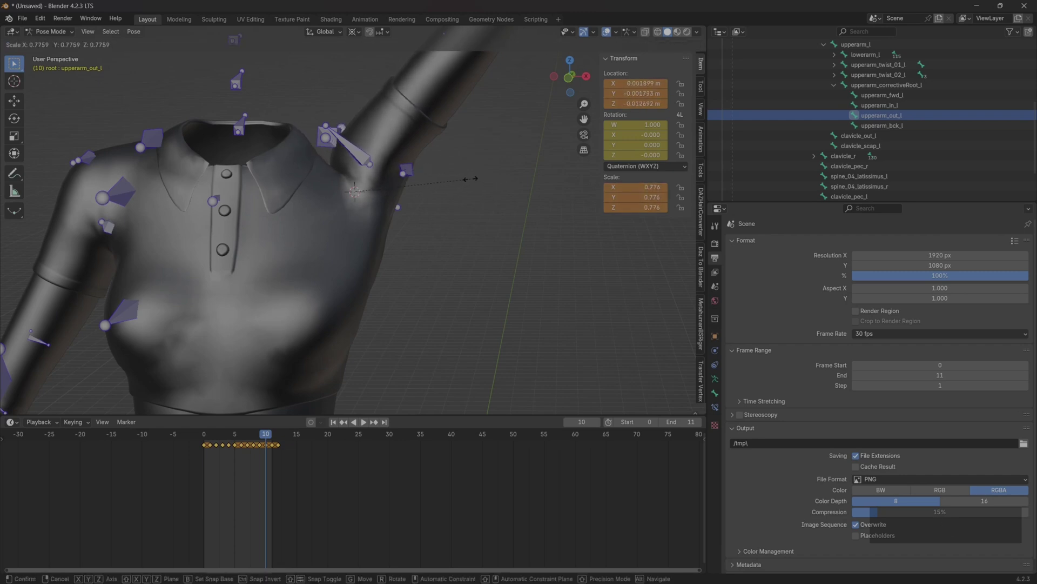
left_click(470, 179)
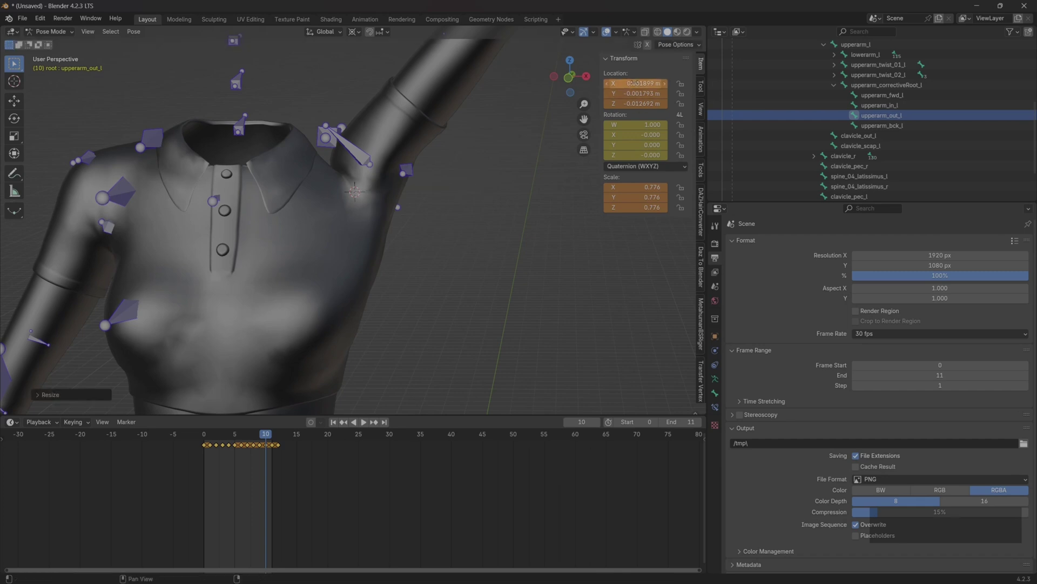
key("i")
key("i")
left_click(273, 437)
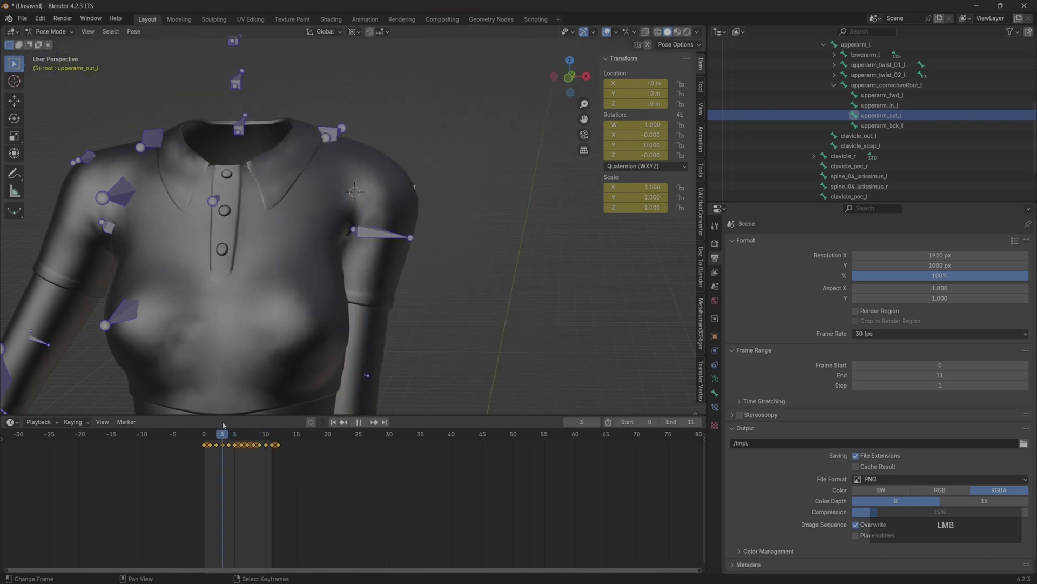
left_click_drag(222, 424, 197, 421)
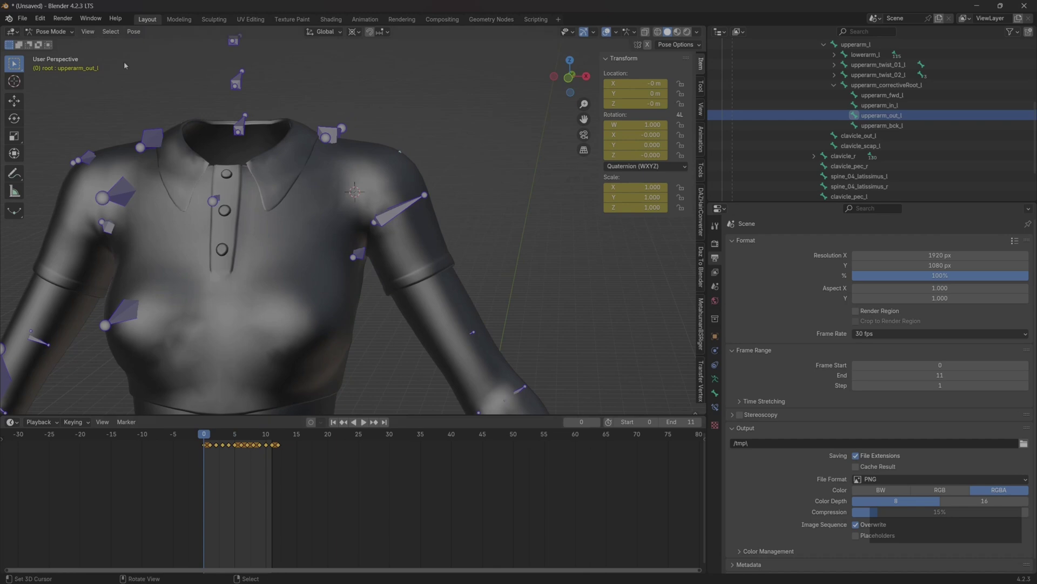
Step: Switch to Object Mode, add the guyu_base_body mesh to the selection, and choose FBX export
left_click(50, 31)
left_click(48, 42)
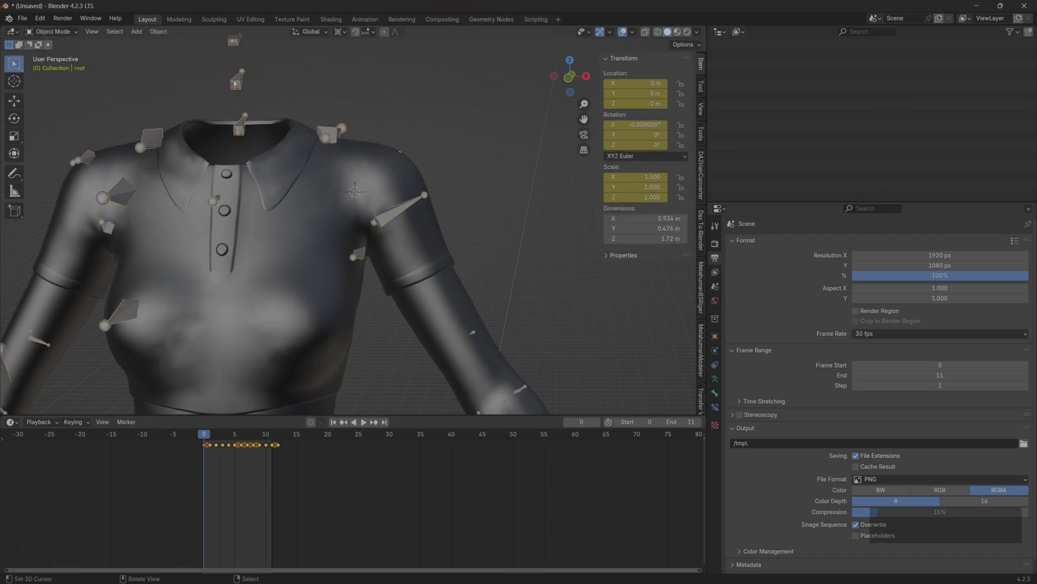
left_click(297, 239, "shift")
left_click(22, 19)
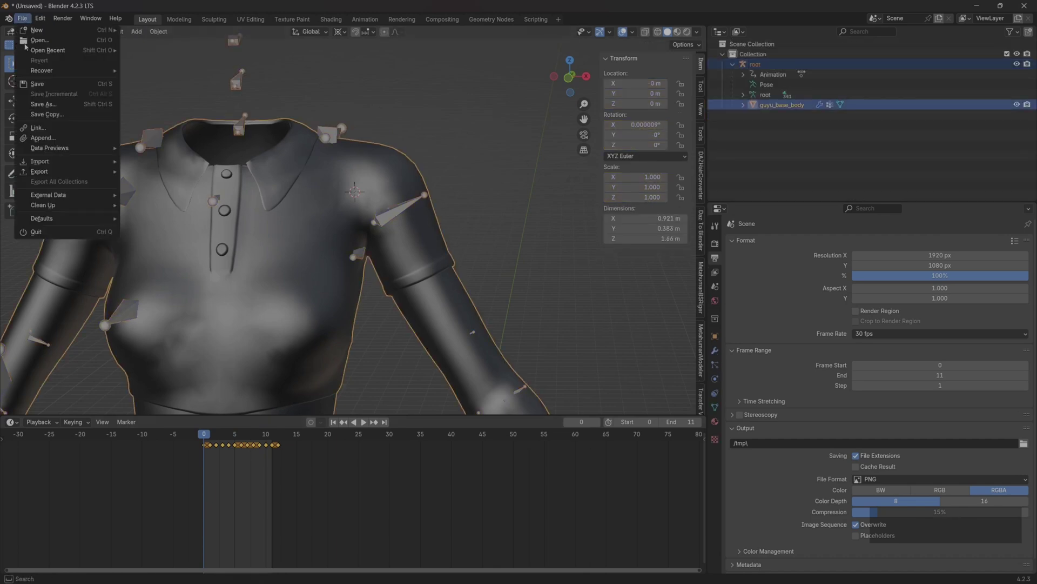
mouse_move(59, 172)
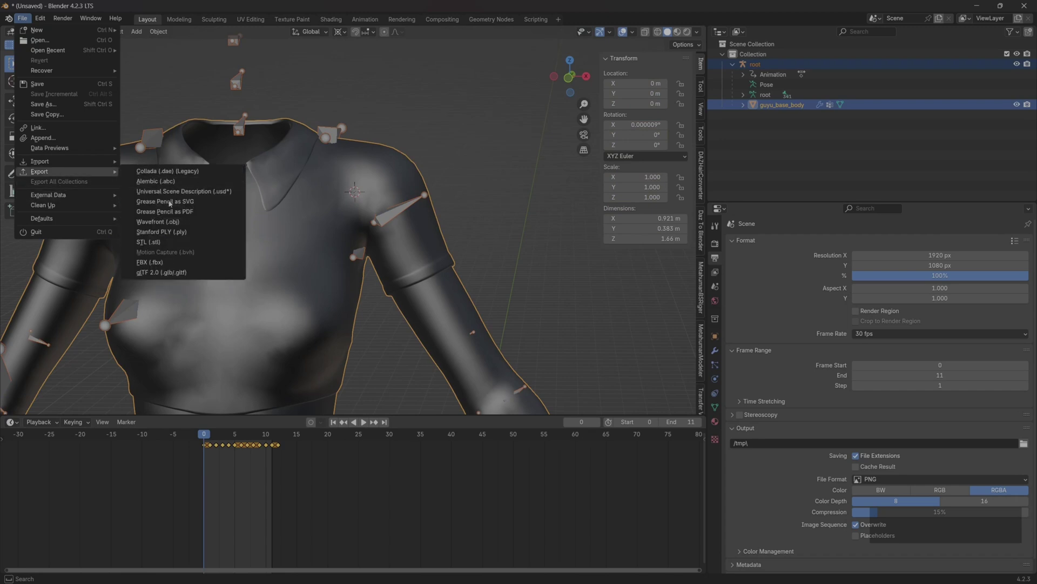
left_click(174, 267)
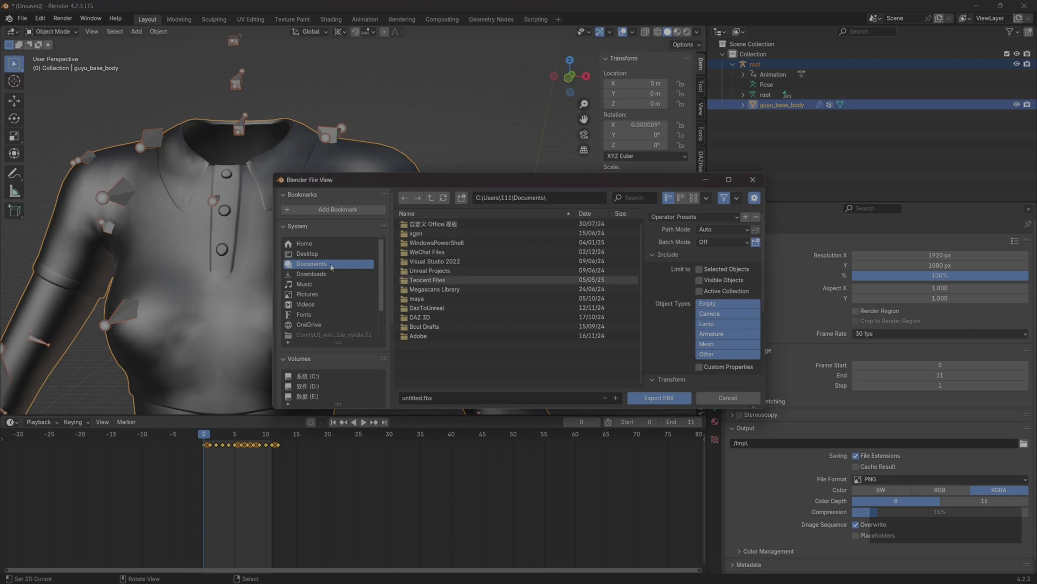
Step: Browse to Desktop\TODO\HowToModifyPose and name the export f_med_nrw_upperarm_l_anim_v2.fbx
left_click(319, 254)
double_click(432, 234)
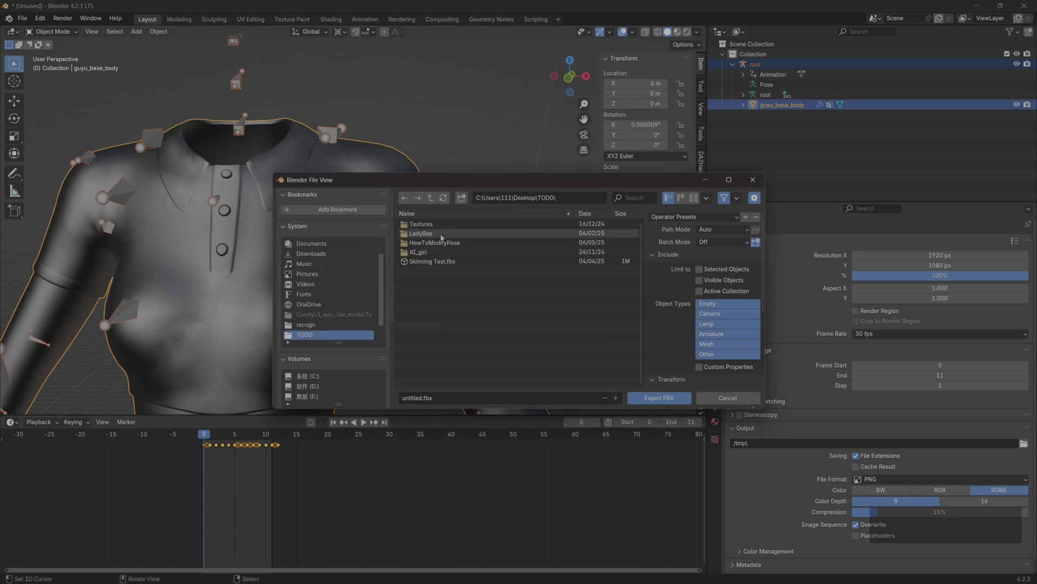
double_click(442, 251)
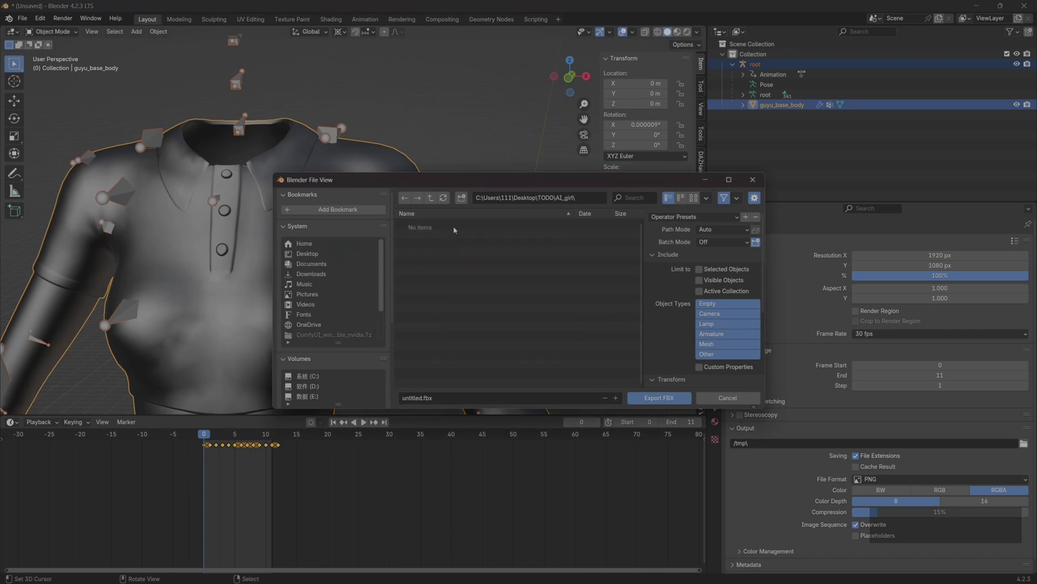
left_click(431, 197)
double_click(457, 243)
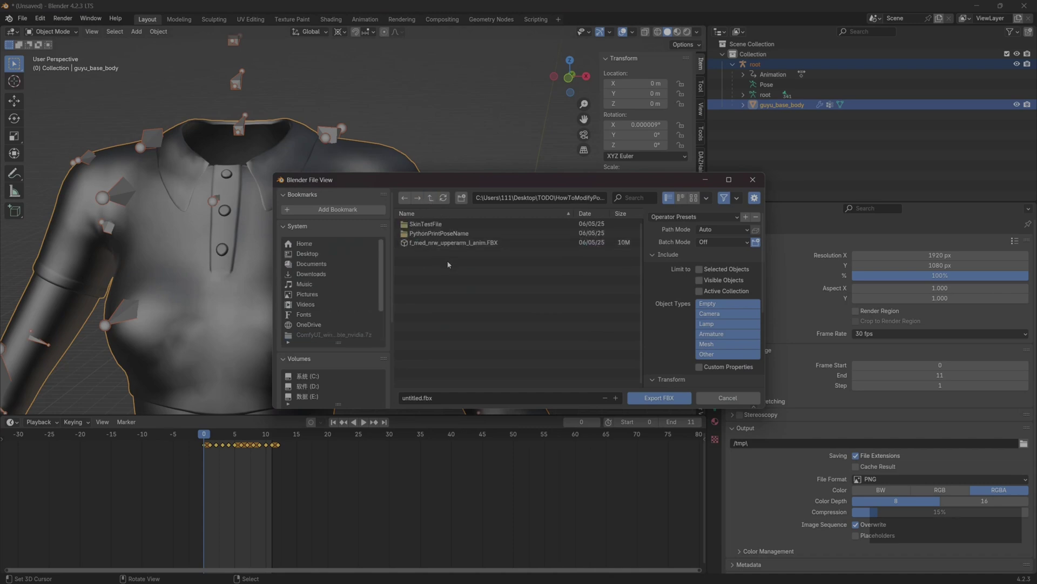
left_click(459, 243)
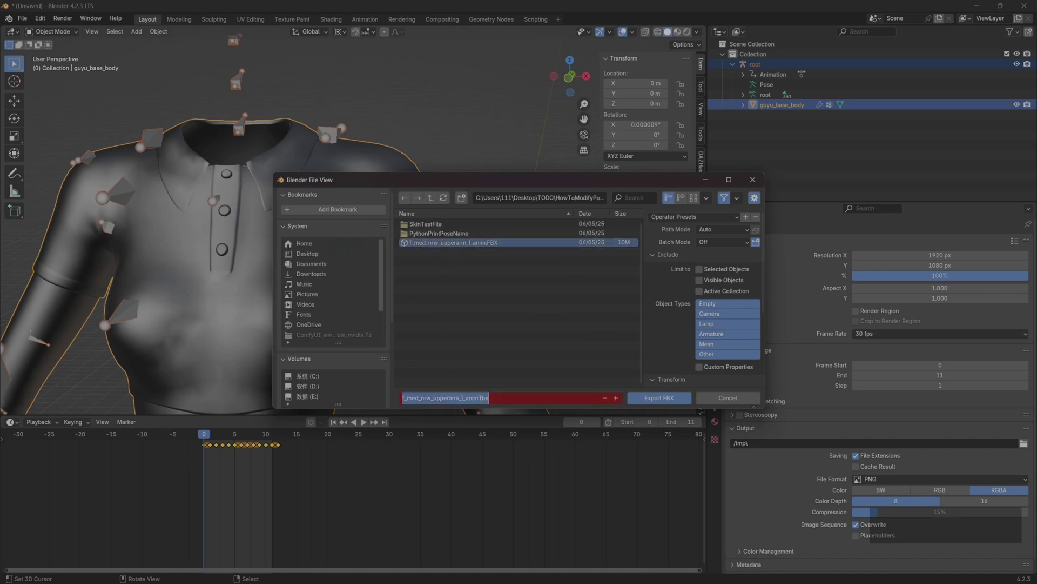
left_click(478, 398)
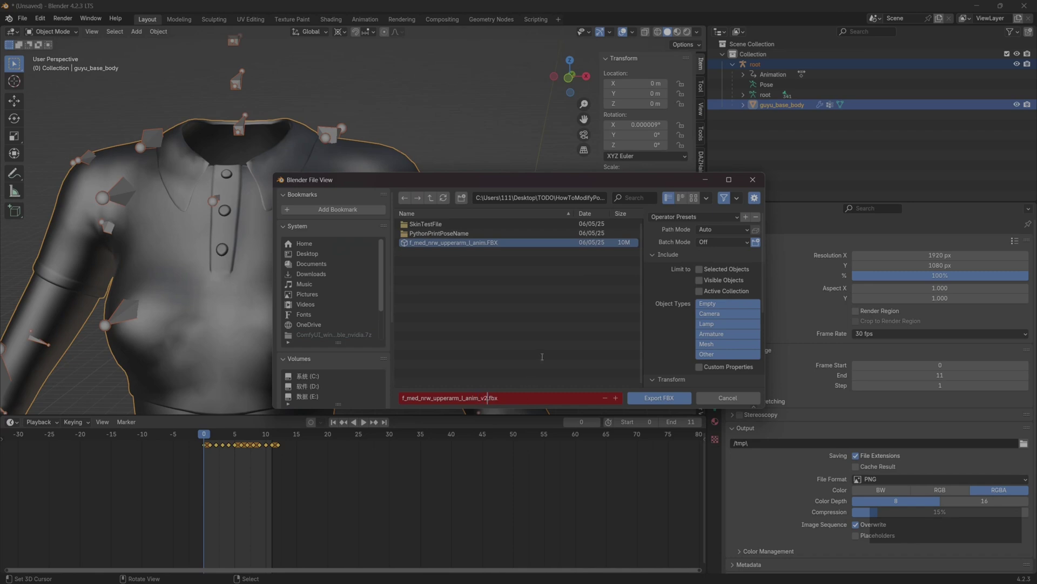
Step: Limit the export to selected Armature and Mesh objects and expand the animation options
left_click(734, 325)
left_click(723, 334)
scroll(674, 336, "down", 5)
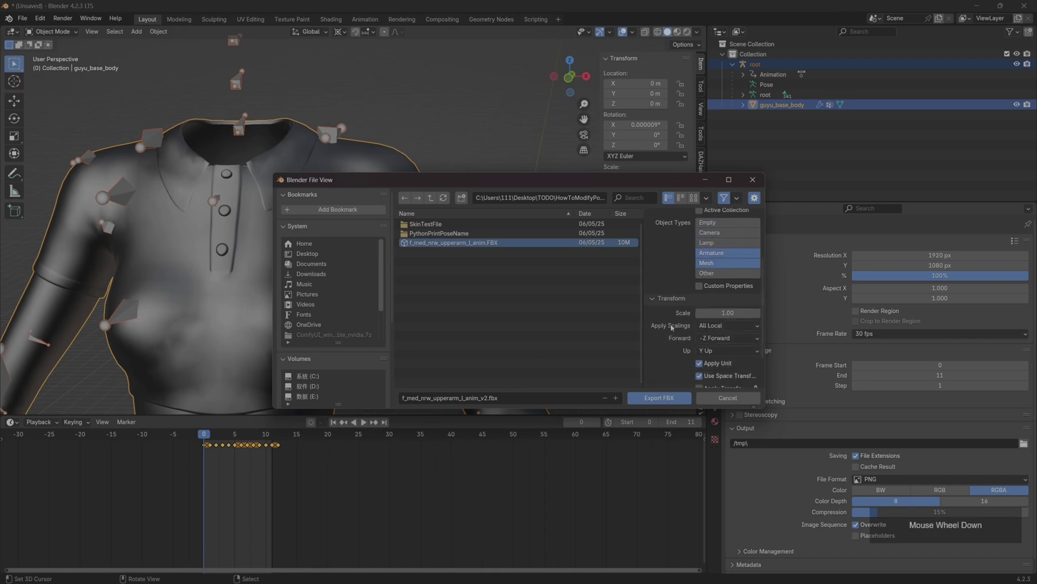
scroll(653, 367, "down", 3)
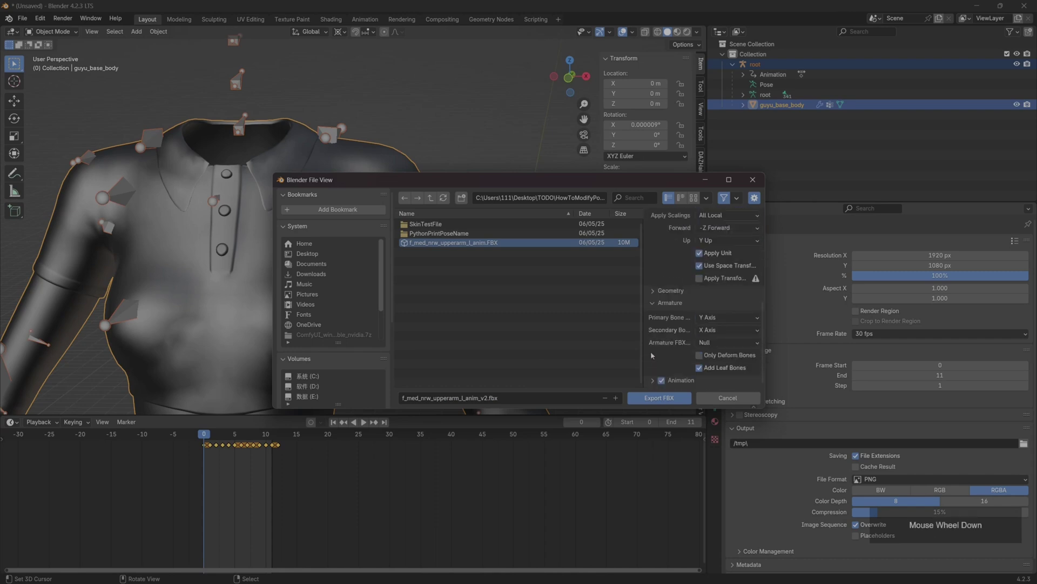
left_click(653, 380)
scroll(652, 372, "down", 3)
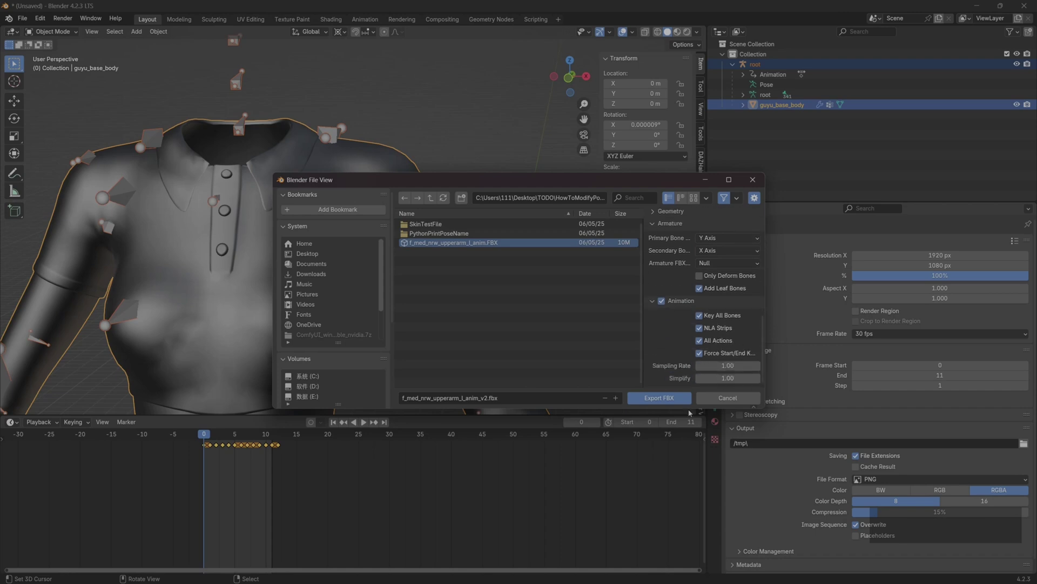
Step: Export the armature and body to FBX from Blender, then return to Unreal's upper-arm animation
left_click(659, 398)
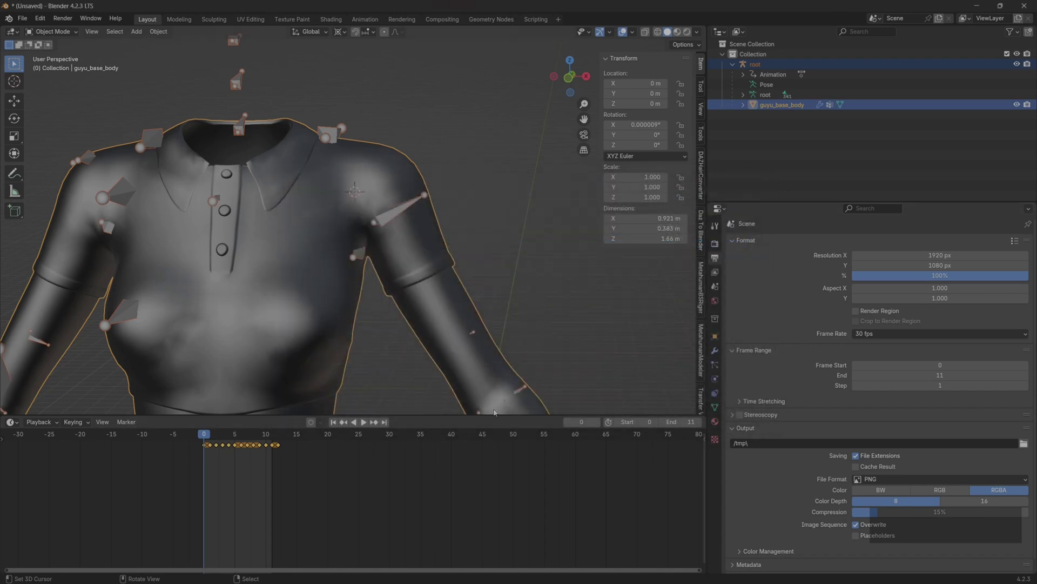
left_click(977, 6)
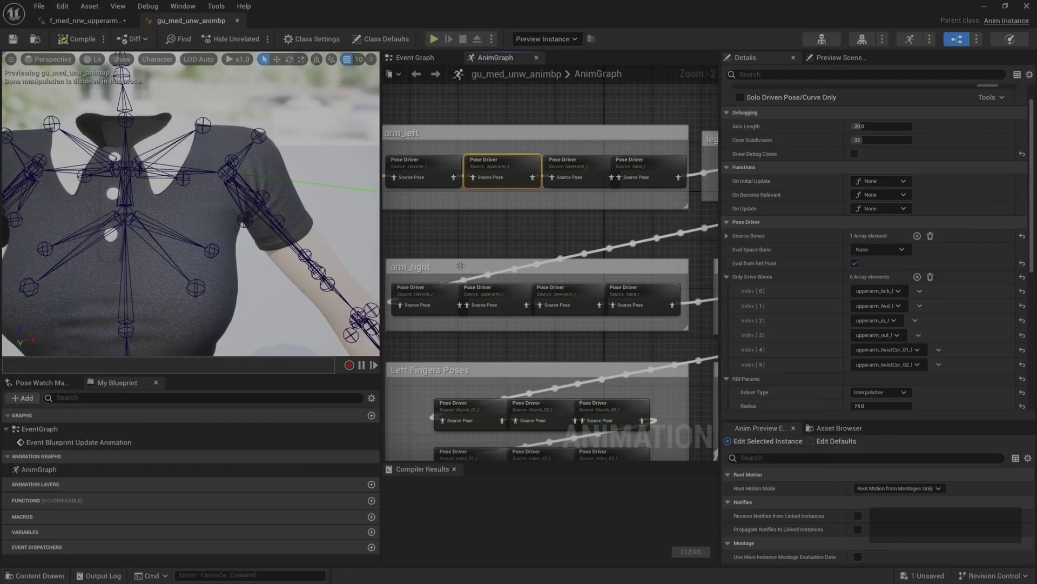
left_click(100, 21)
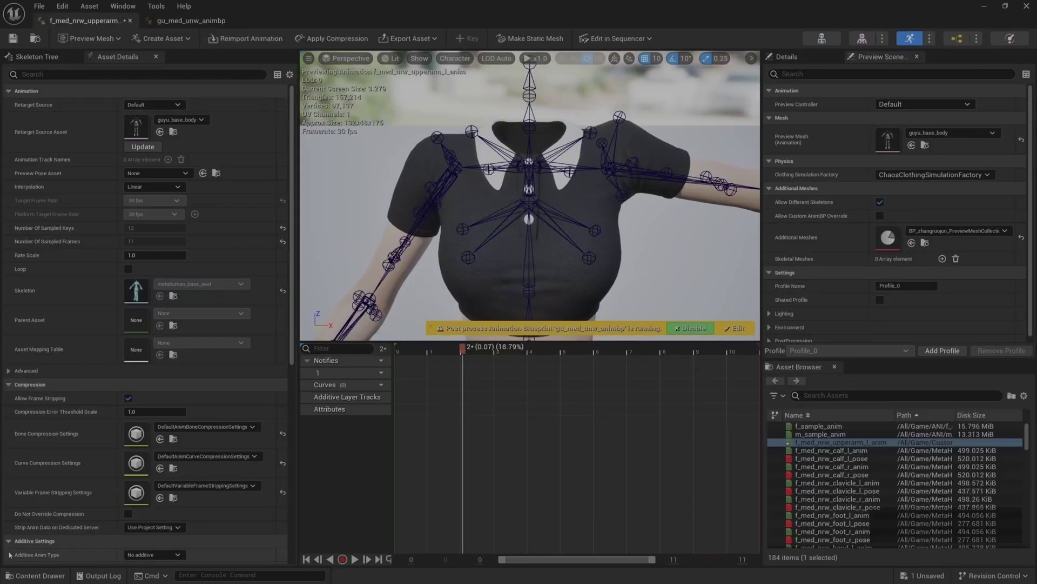
Step: Paste a duplicate of the upper-arm animation into CustomPose, save it, and name it f_med_nrw_upperarm_l_anim_v2
key("ctrl+space")
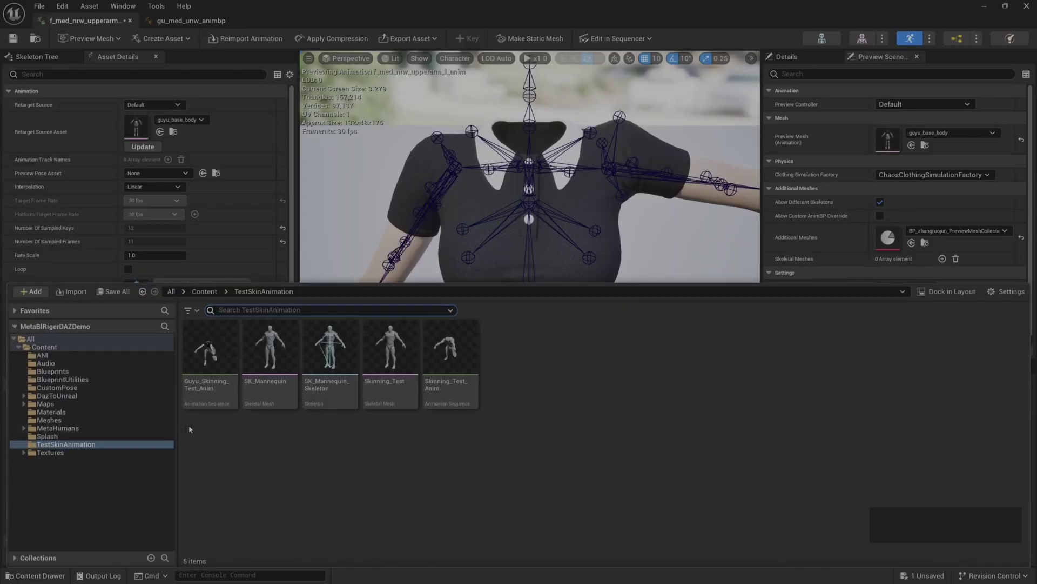
left_click(60, 388)
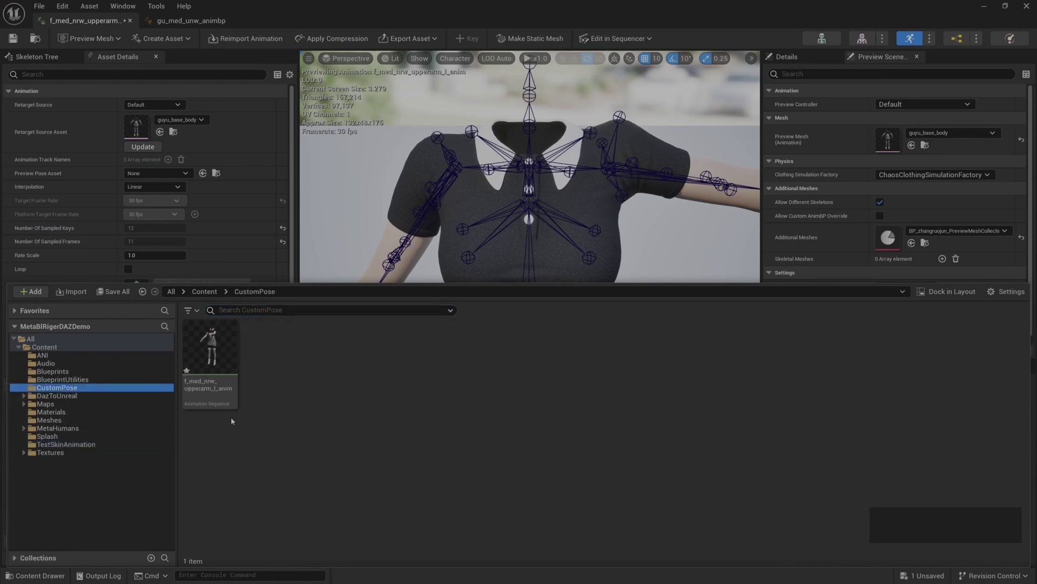
key("ctrl+v")
right_click(283, 379)
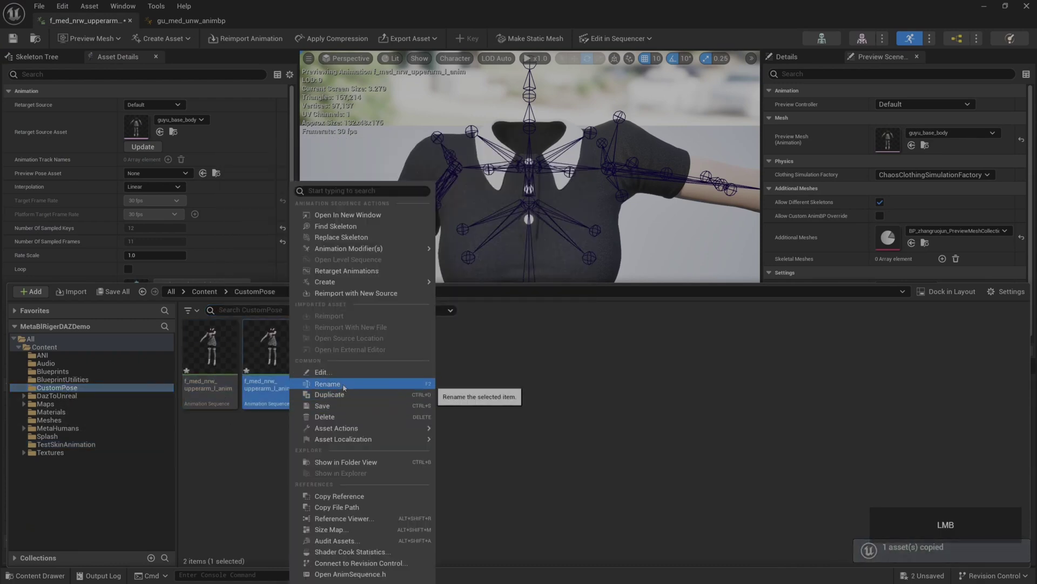
left_click(348, 405)
key("F2")
key("BackSpace")
type("_v2")
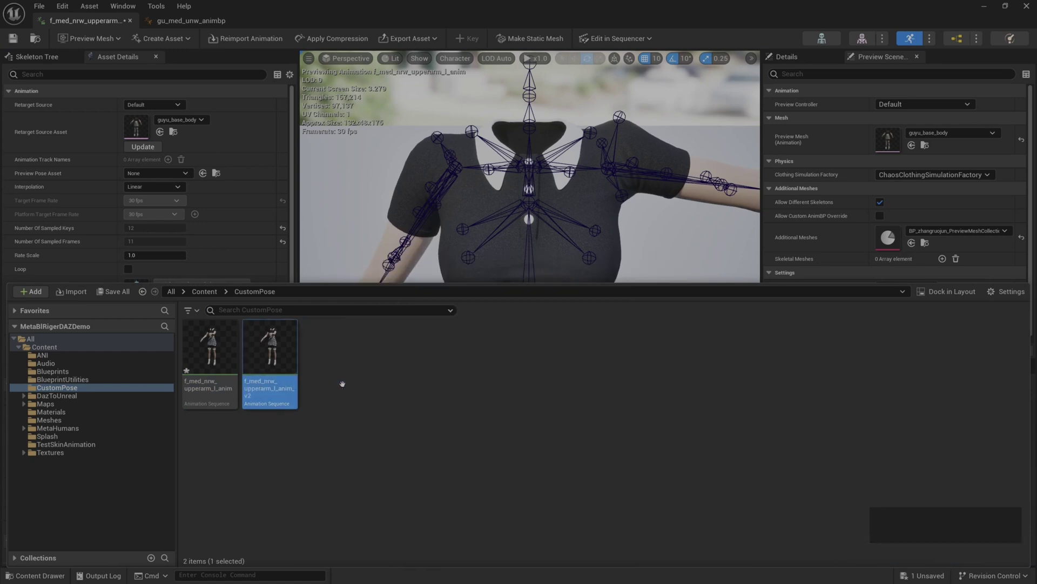
key("Return")
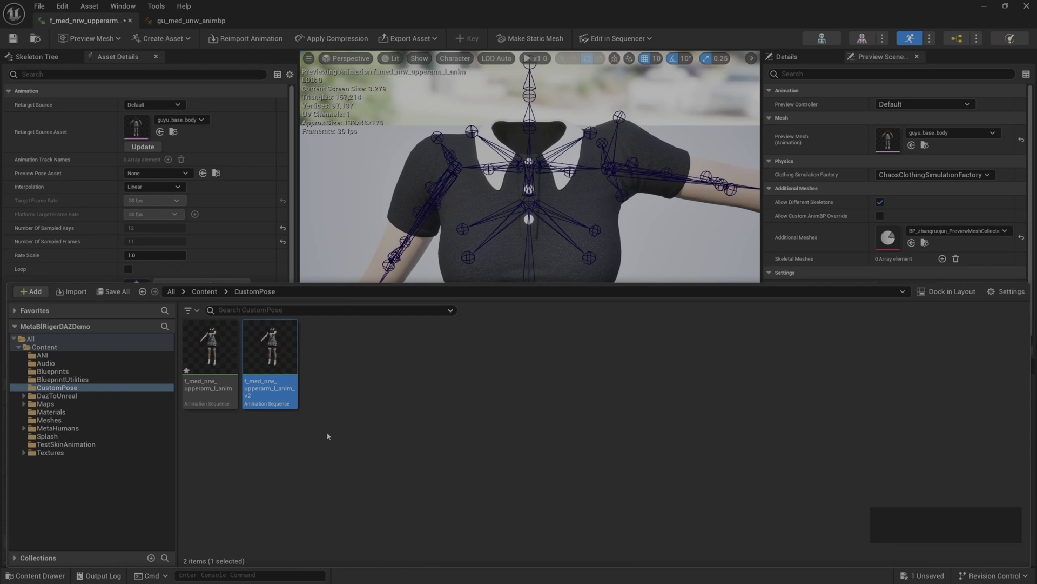
Step: Scrub f_med_nrw_upperarm_l_anim_v2's shoulder motion before and after disabling the post-process Anim Blueprint
double_click(270, 363)
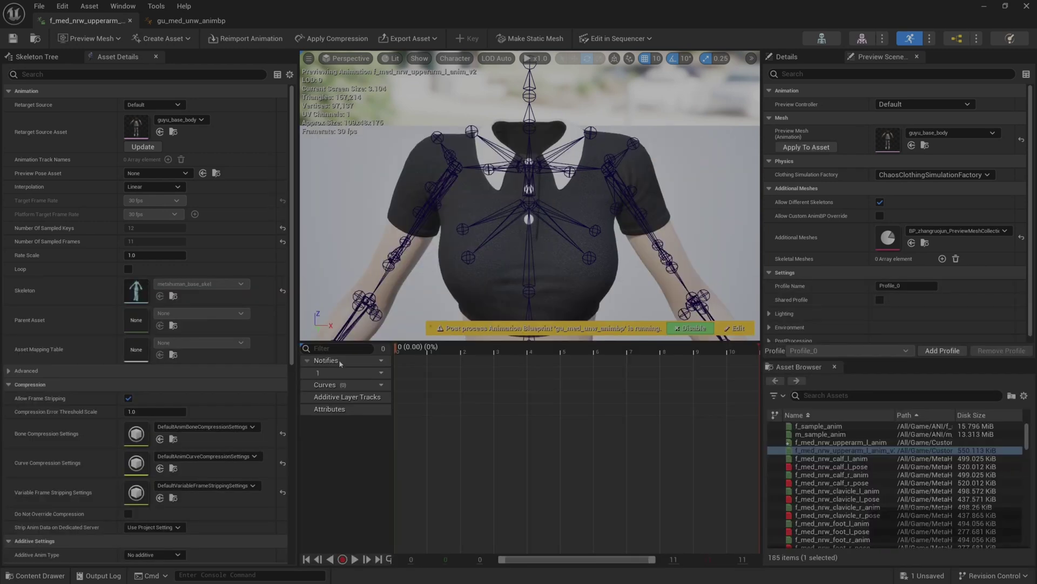
left_click(355, 559)
left_click(444, 363)
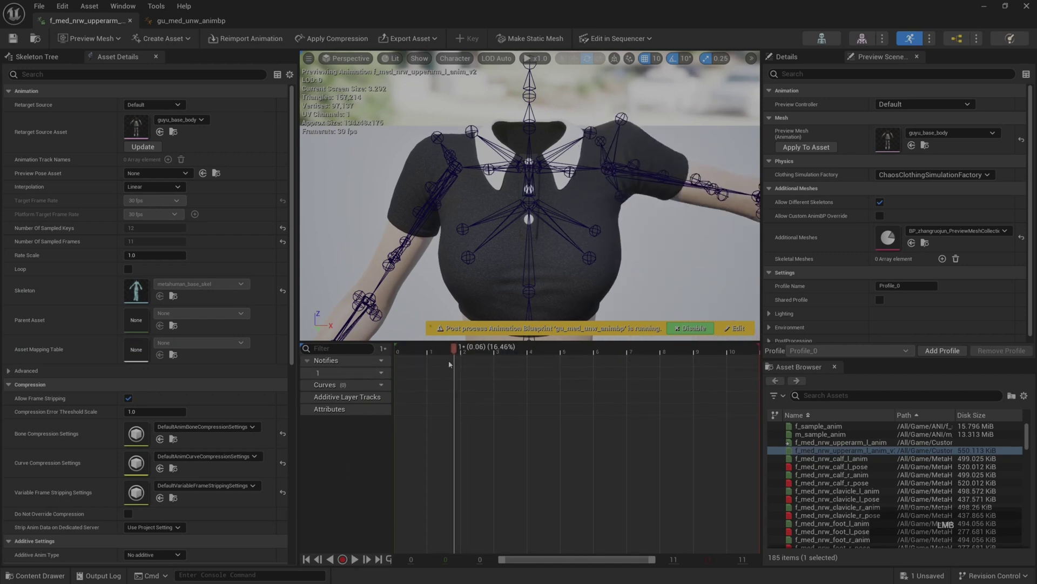
mouse_move(444, 364)
left_mouse_down()
mouse_move(417, 365)
mouse_move(461, 366)
left_mouse_up()
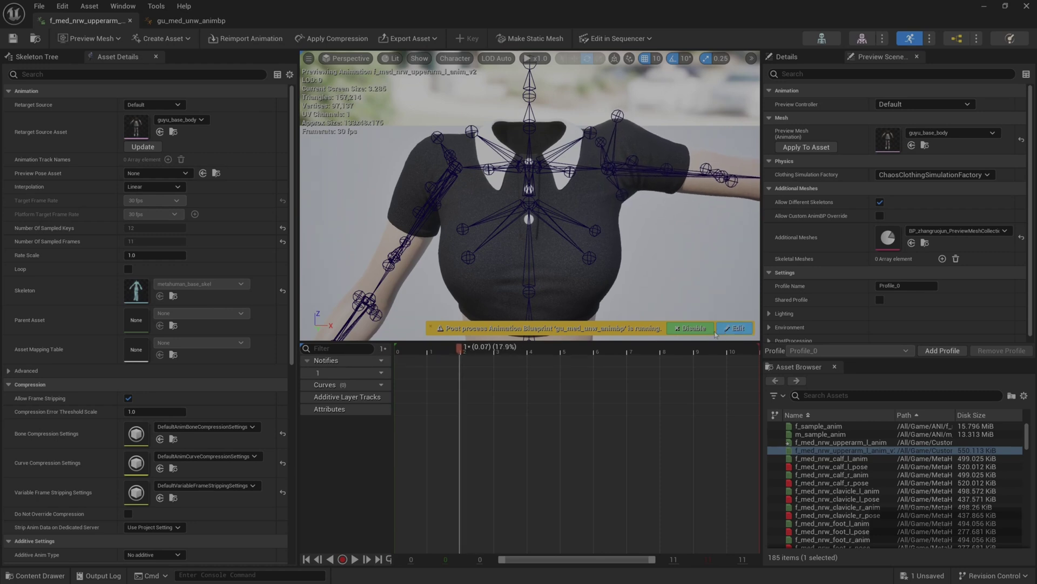
left_click(691, 328)
mouse_move(460, 388)
left_mouse_down()
mouse_move(421, 389)
mouse_move(479, 391)
mouse_move(409, 387)
mouse_move(461, 394)
left_mouse_up()
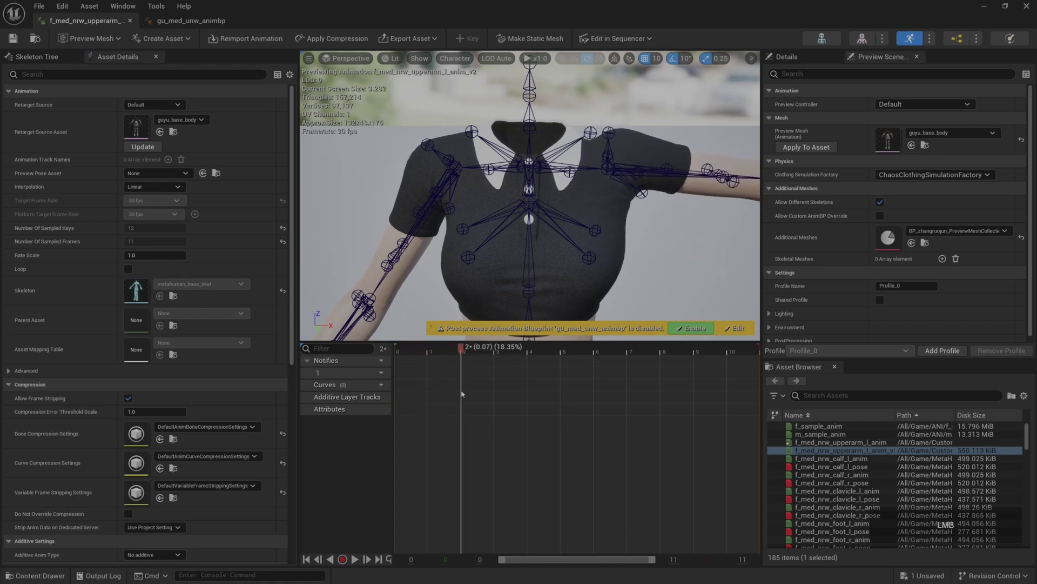
Step: Reimport f_med_nrw_upperarm_l_anim_v2 with f_med_nrw_upperarm_l_anim_v2.fbx as its new source file
left_click(989, 6)
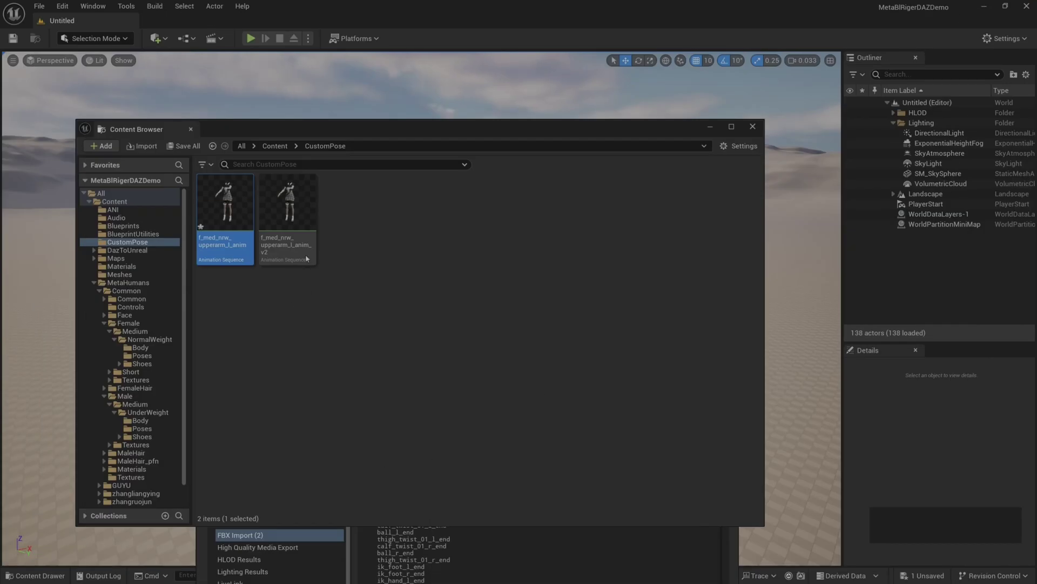
left_click(300, 186)
right_click(301, 186)
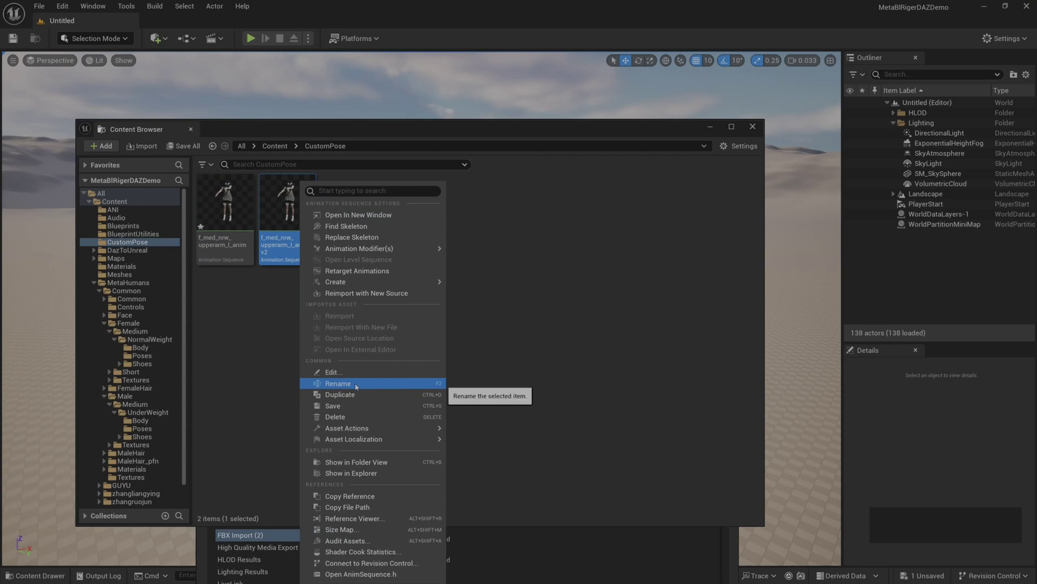
left_click(363, 294)
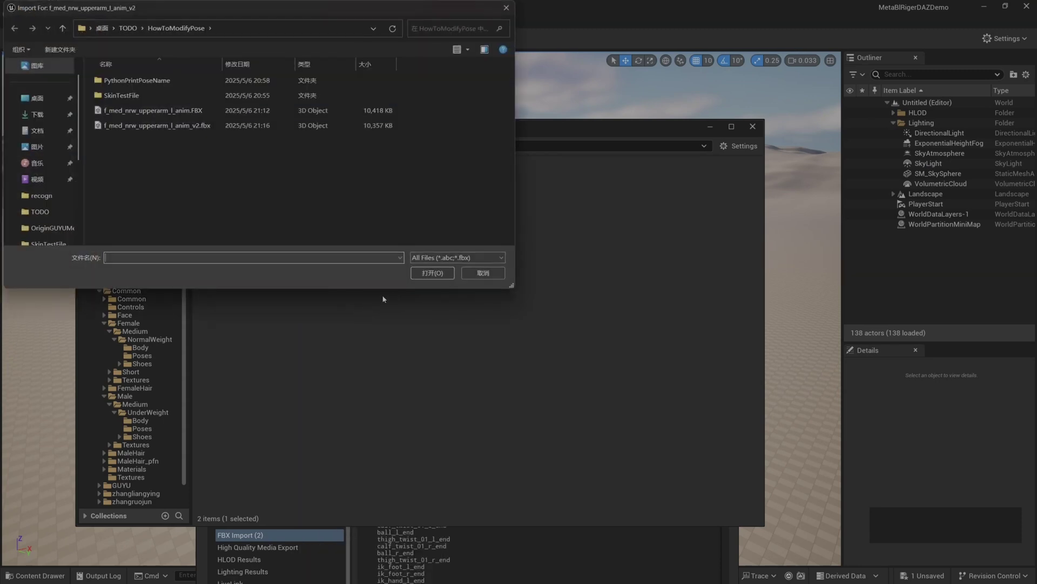
left_click(157, 125)
left_click(432, 272)
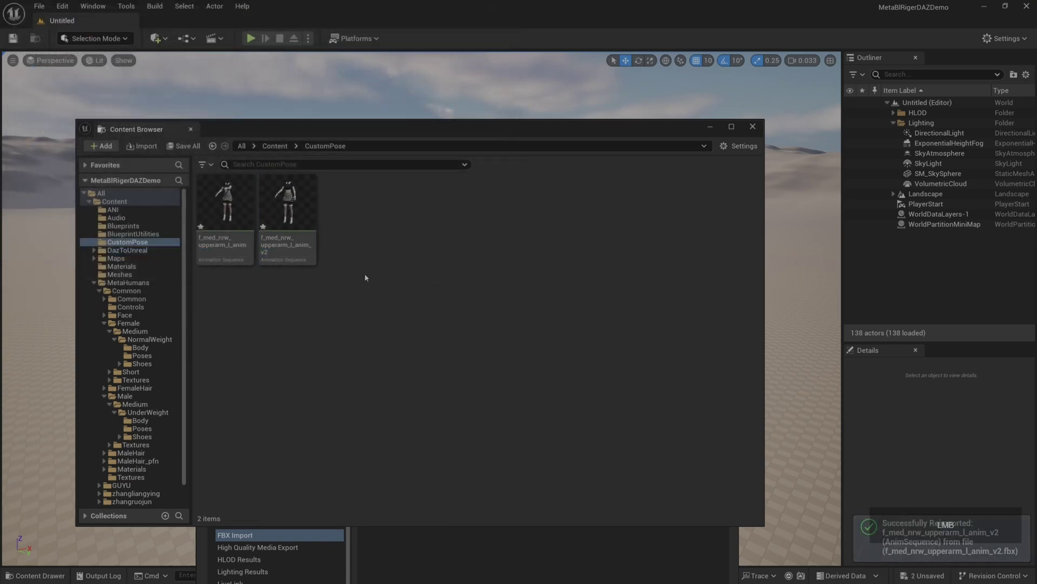
mouse_move(294, 213)
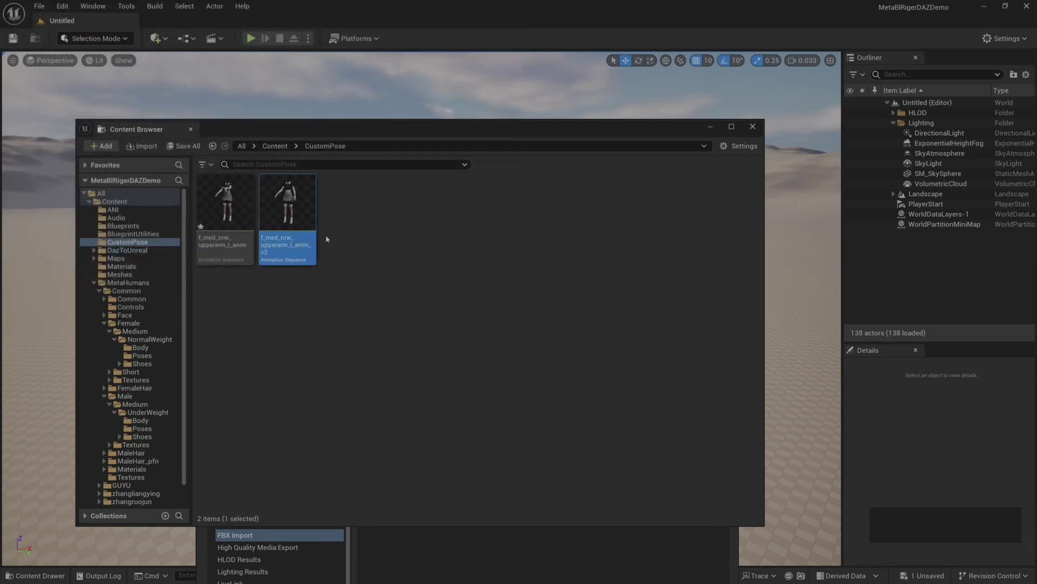
Step: Back in the animation editor, scrub the reimported v2 animation and move the camera up to the shoulders
key("super")
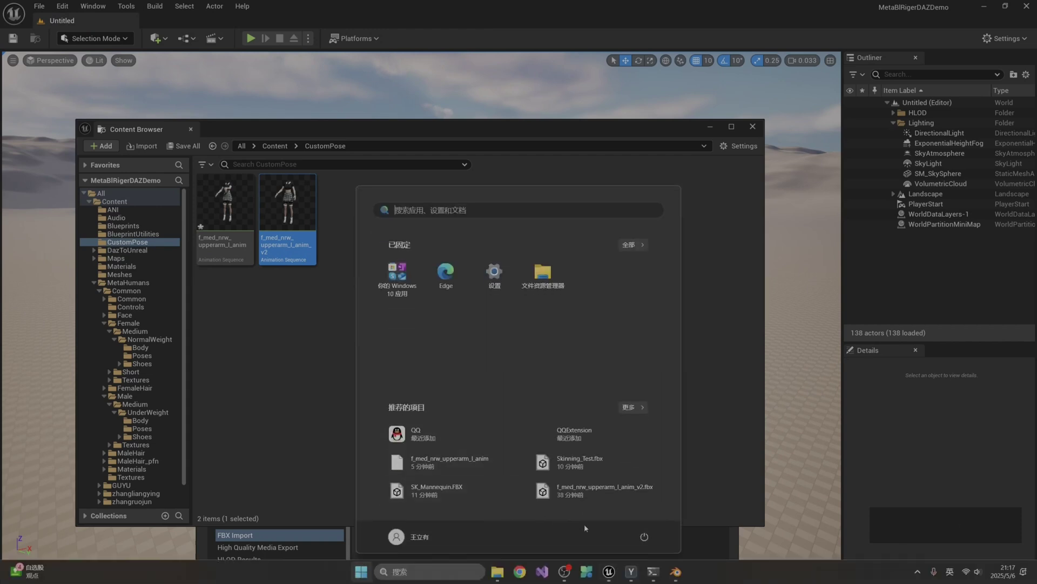
mouse_move(607, 574)
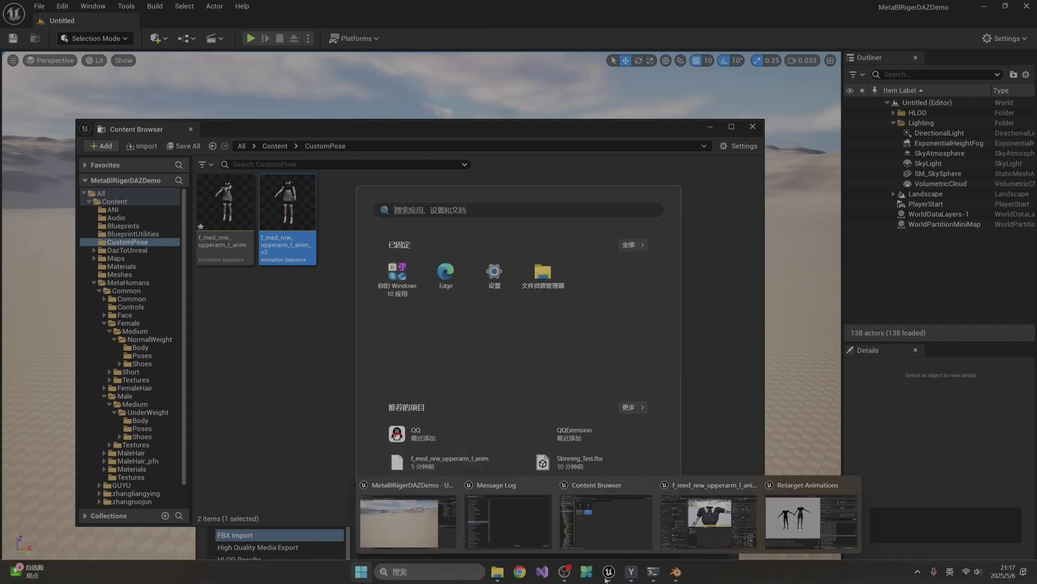
left_click(719, 516)
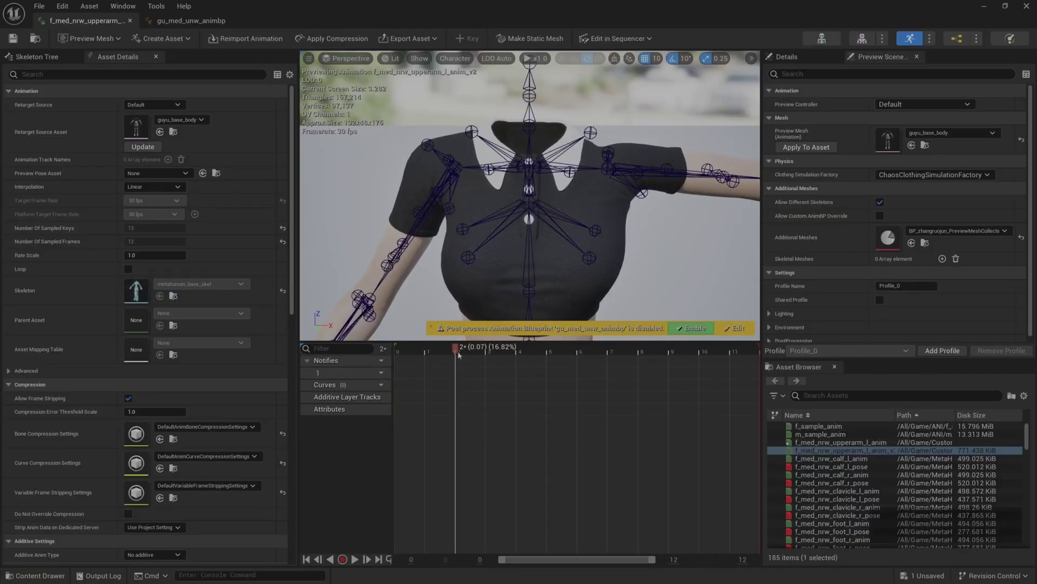
mouse_move(470, 348)
left_mouse_down()
mouse_move(416, 348)
mouse_move(457, 351)
left_mouse_up()
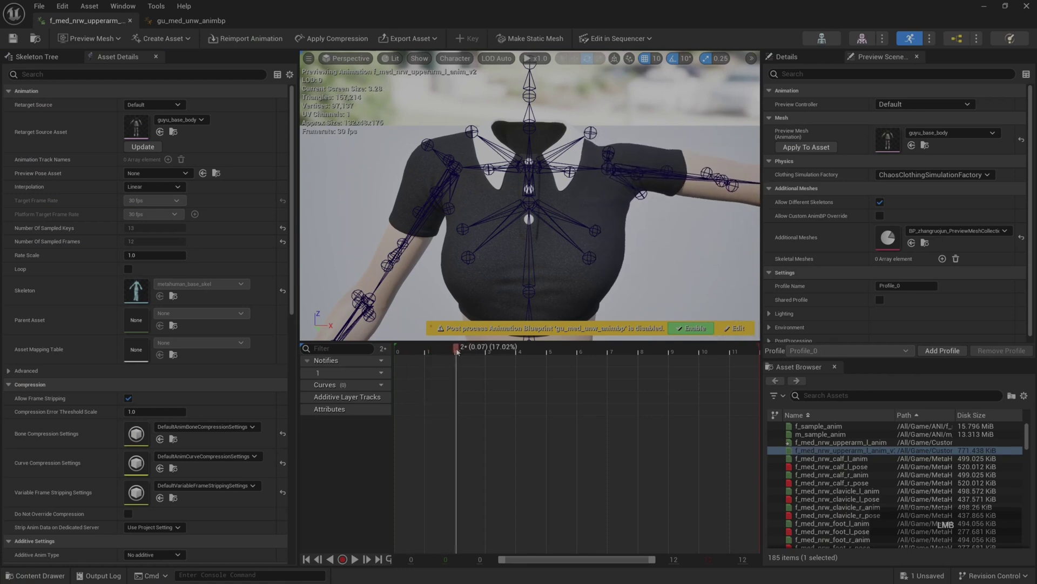
scroll(537, 201, "down", 3)
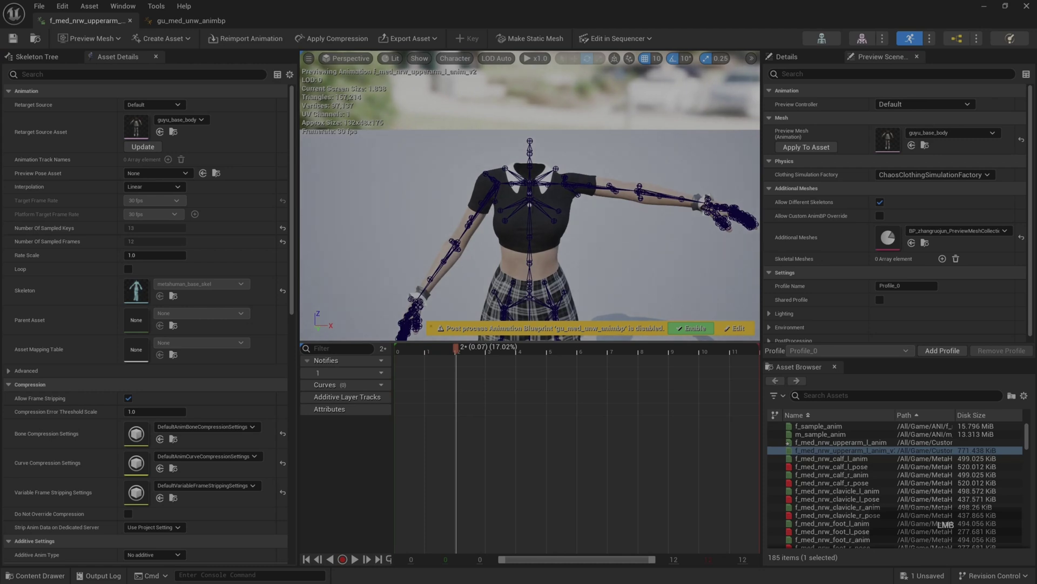
key("w")
key("e")
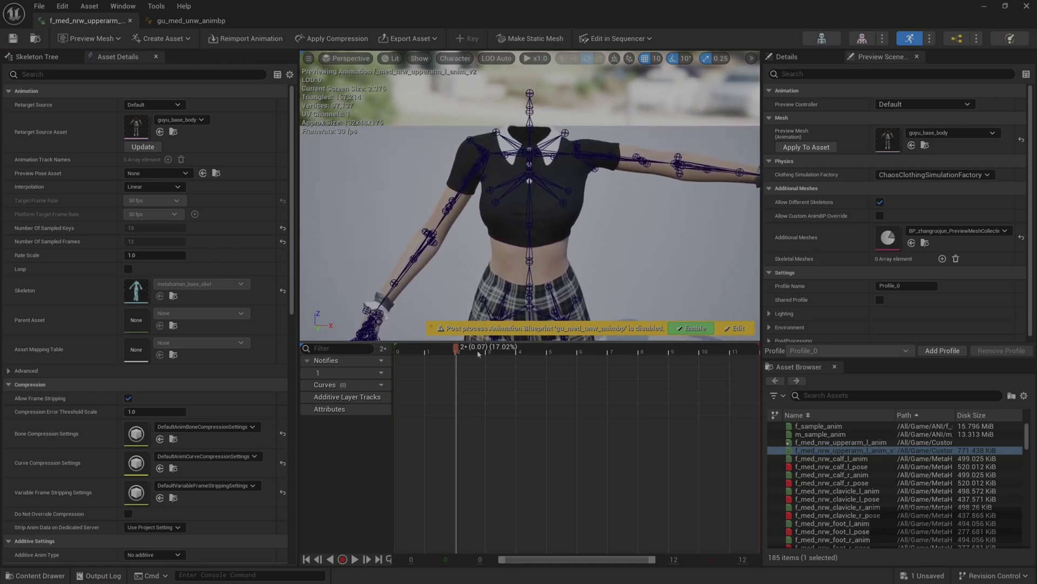
left_click_drag(457, 349, 455, 370)
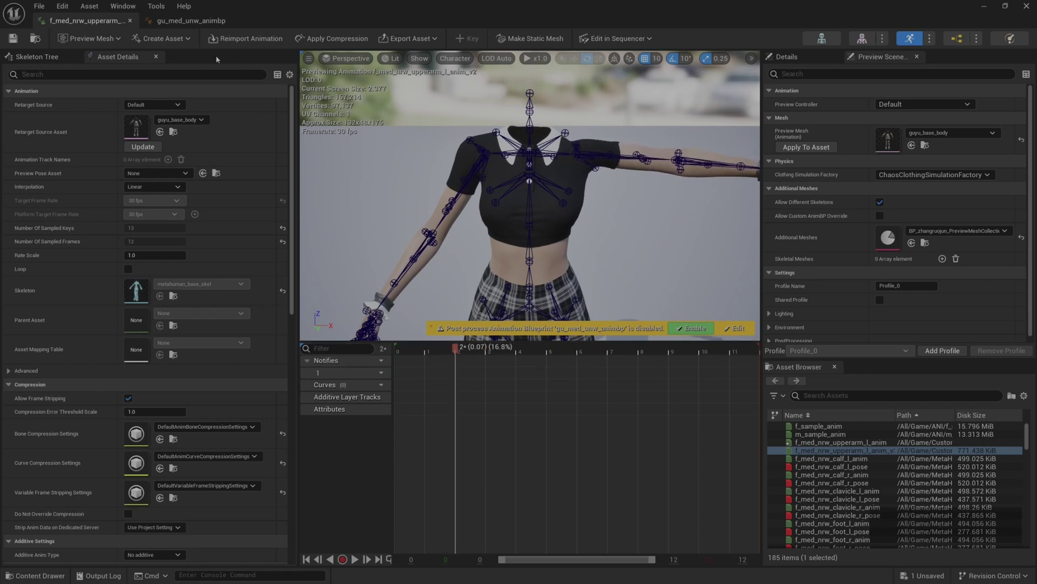
Step: Select the v2 upper-arm animation asset in the Content Drawer, then close the drawer
left_click(36, 572)
left_click(364, 428)
left_click(280, 373)
mouse_move(280, 373)
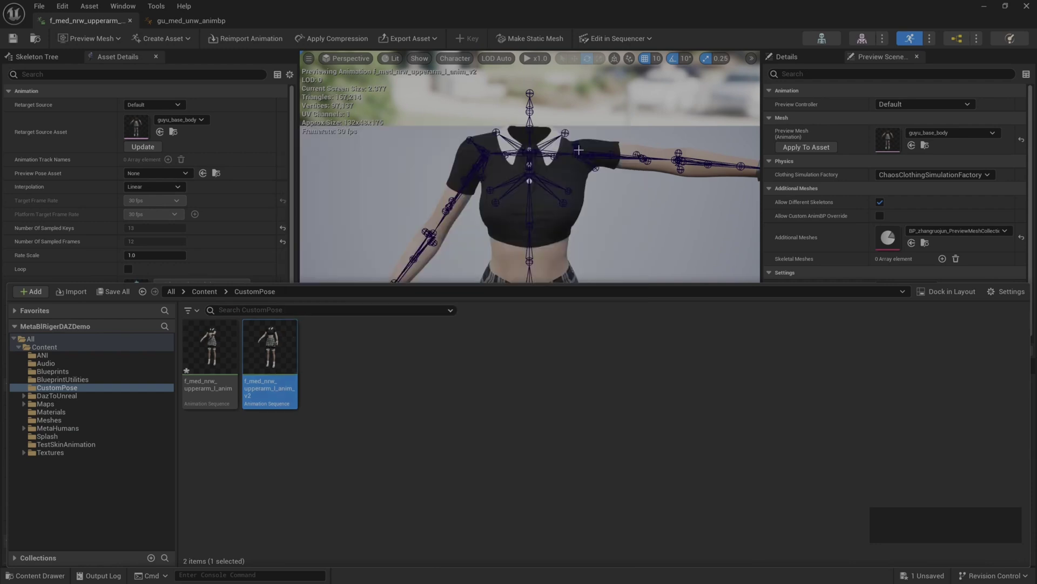
left_click(649, 231)
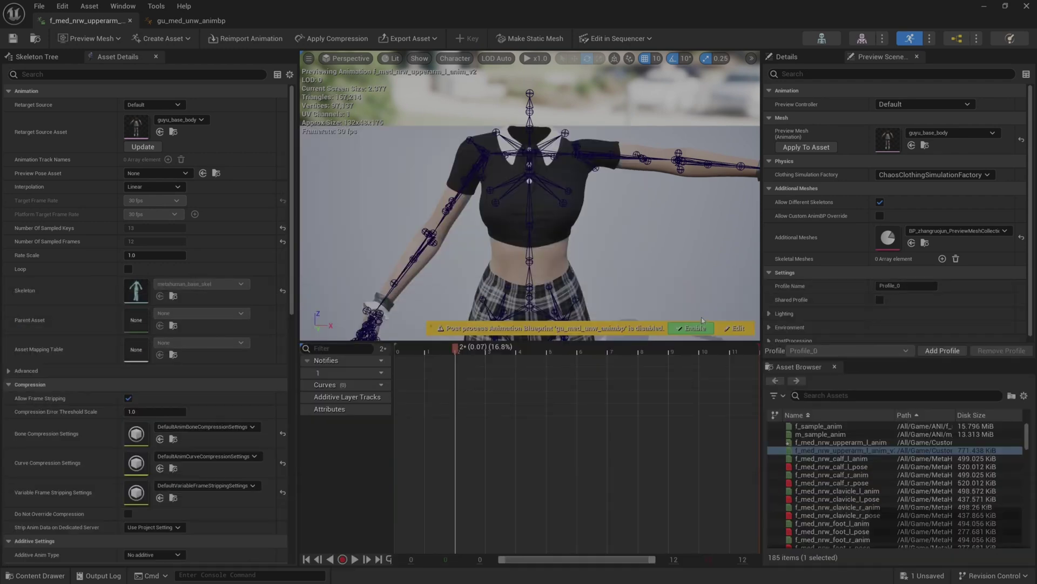
Step: Edit gu_med_unw_animbp, browse to its f_med_nrw_upperarm_l_pose asset, and show the Output Log
left_click(738, 330)
scroll(961, 373, "down", 10)
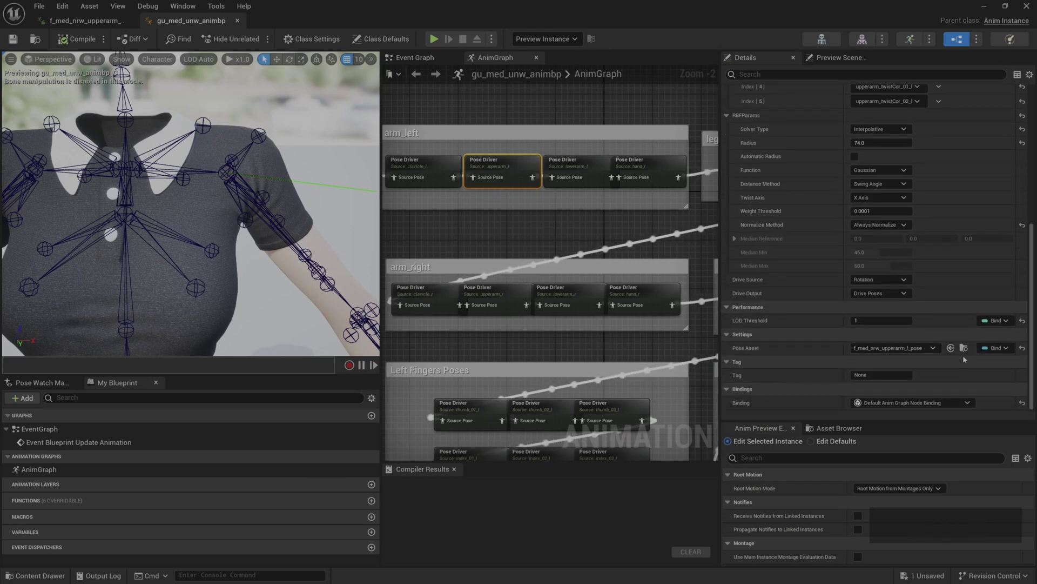
left_click(964, 348)
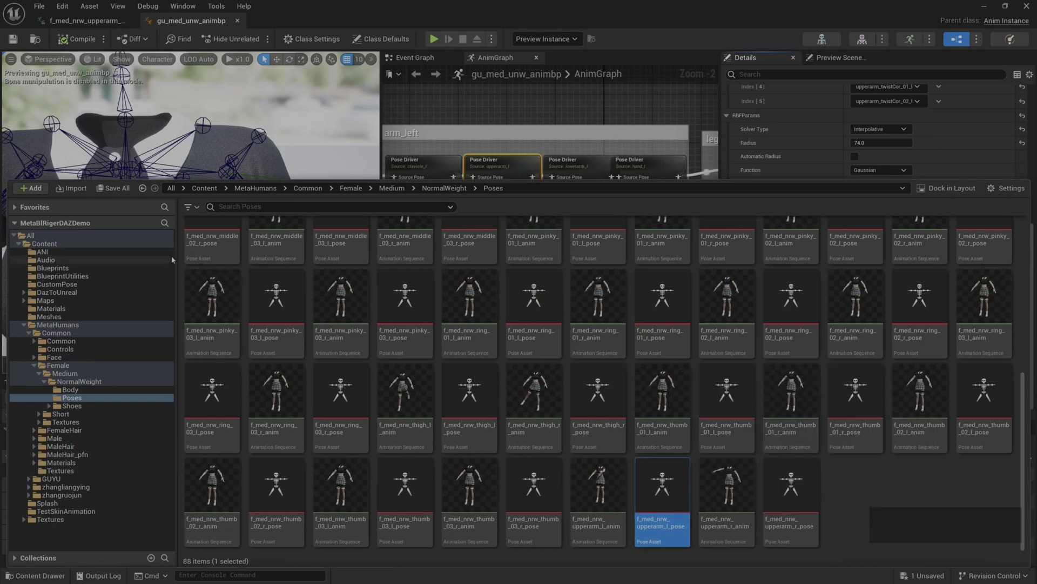
left_click(89, 578)
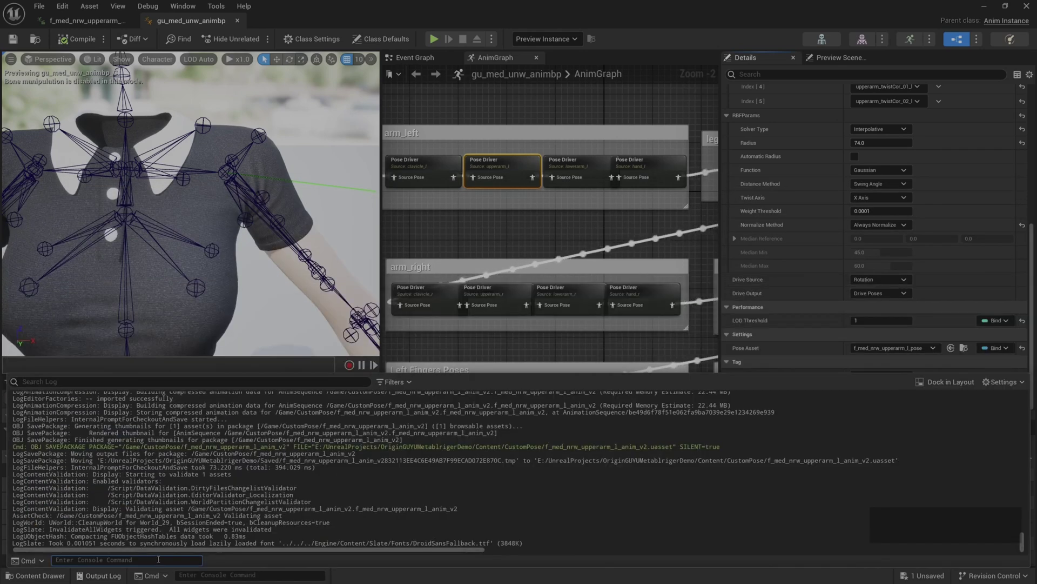
key("super")
Step: Open copyposename.py from the project's python folder in Notepad++ and review its code
mouse_move(499, 578)
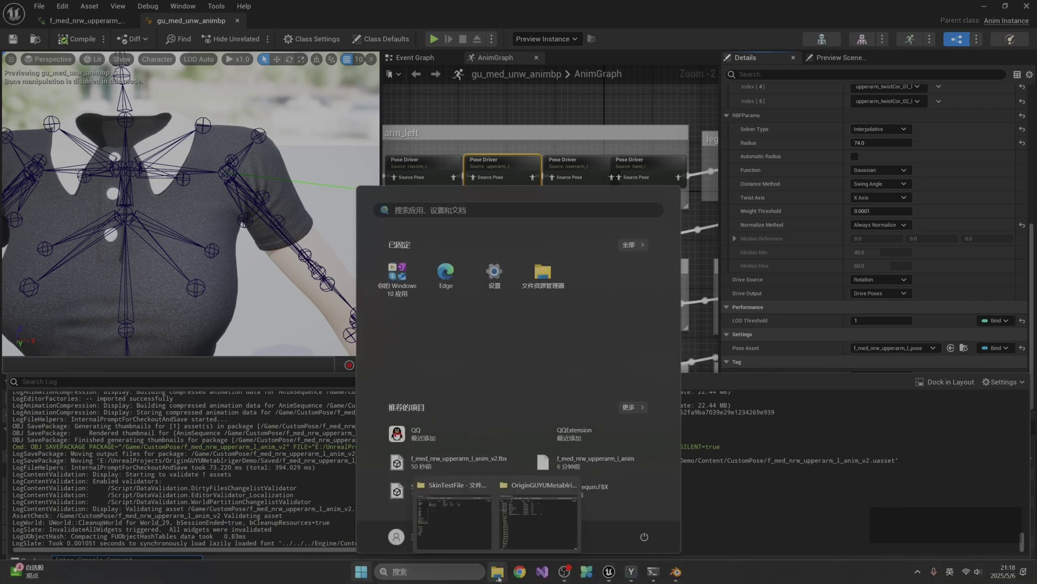
left_click(518, 520)
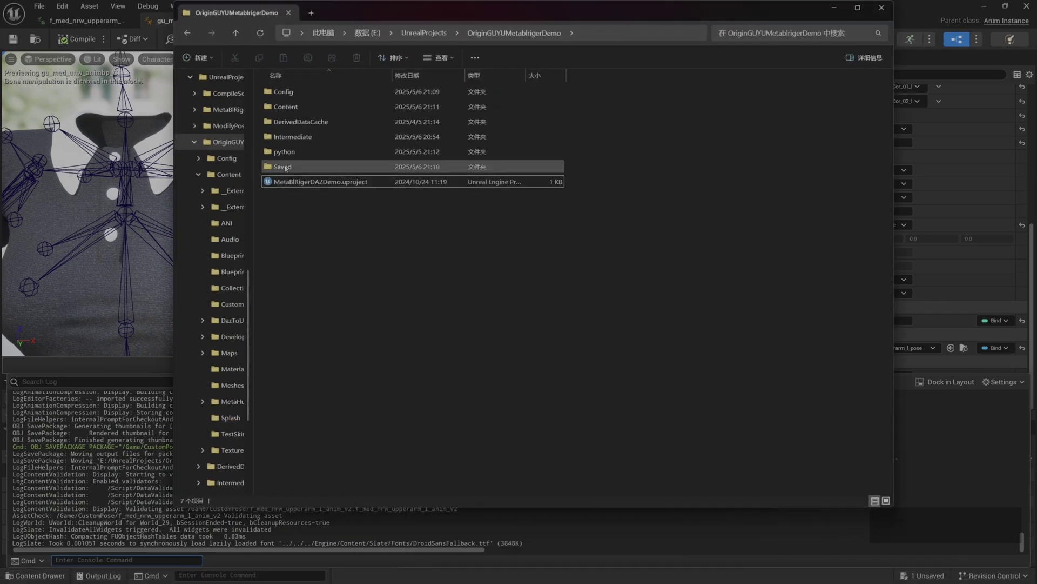
double_click(299, 163)
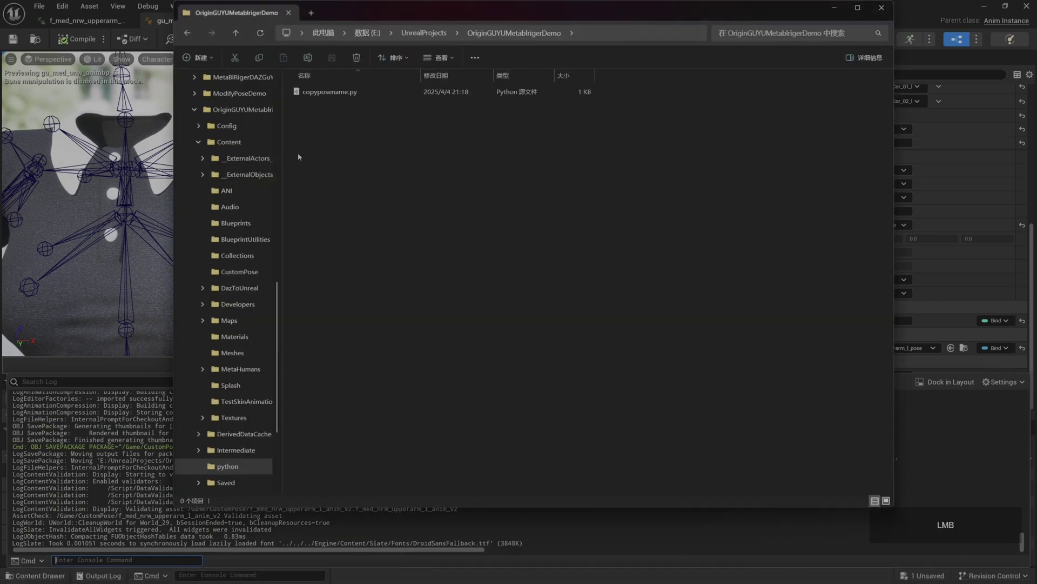
right_click(351, 97)
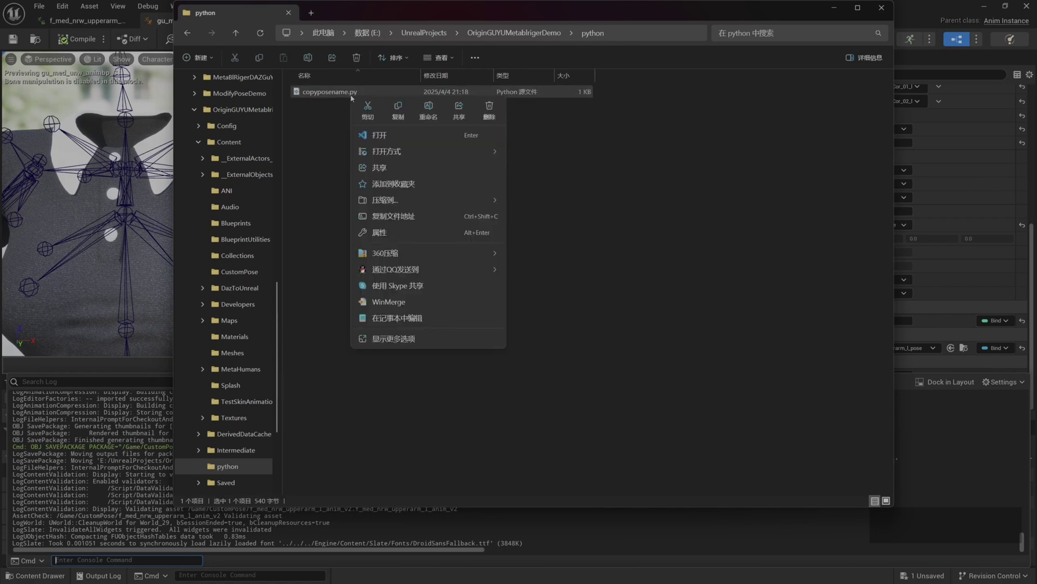
left_click(411, 337)
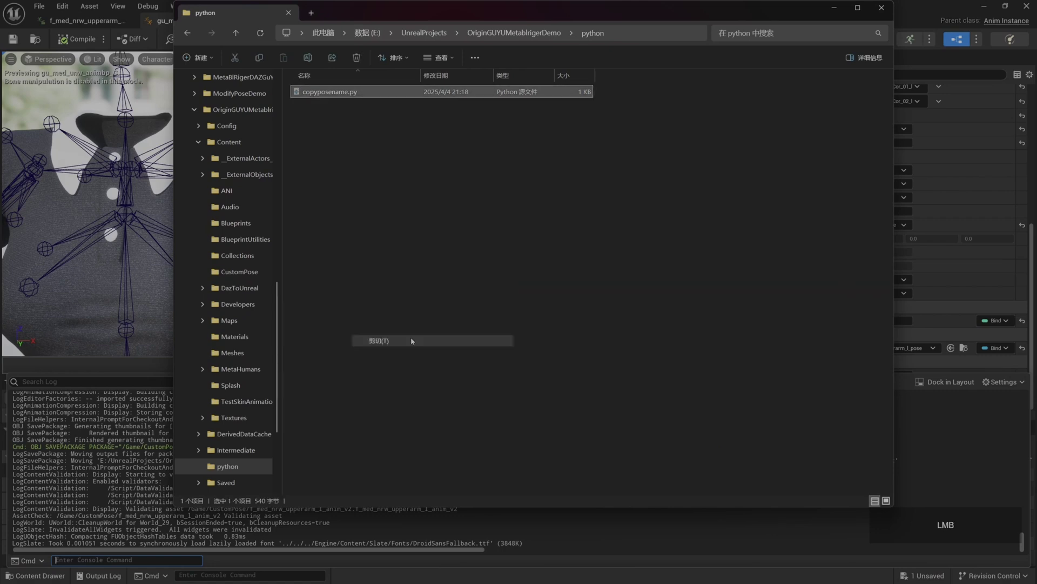
right_click(345, 94)
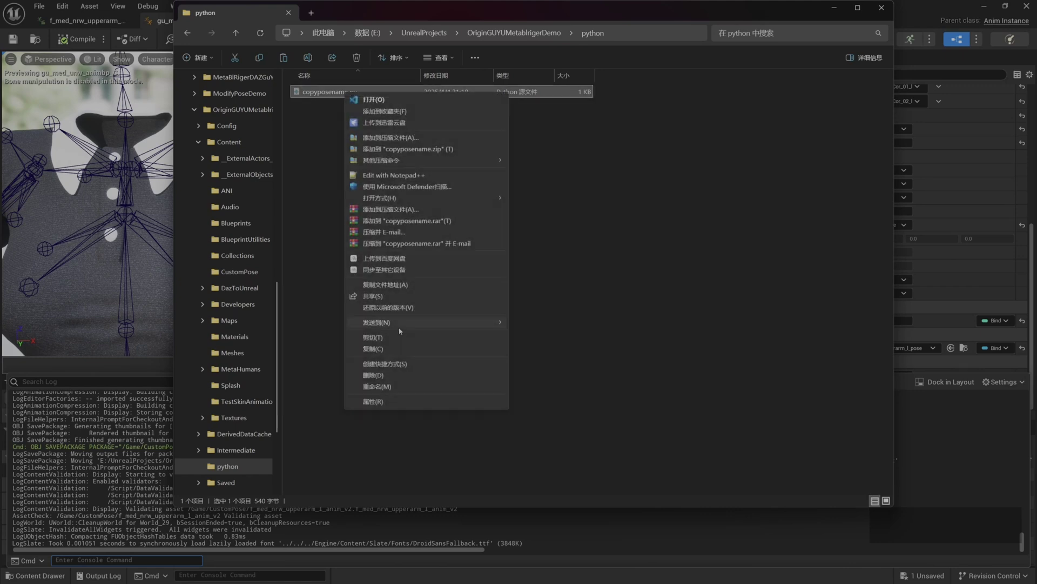
left_click(398, 175)
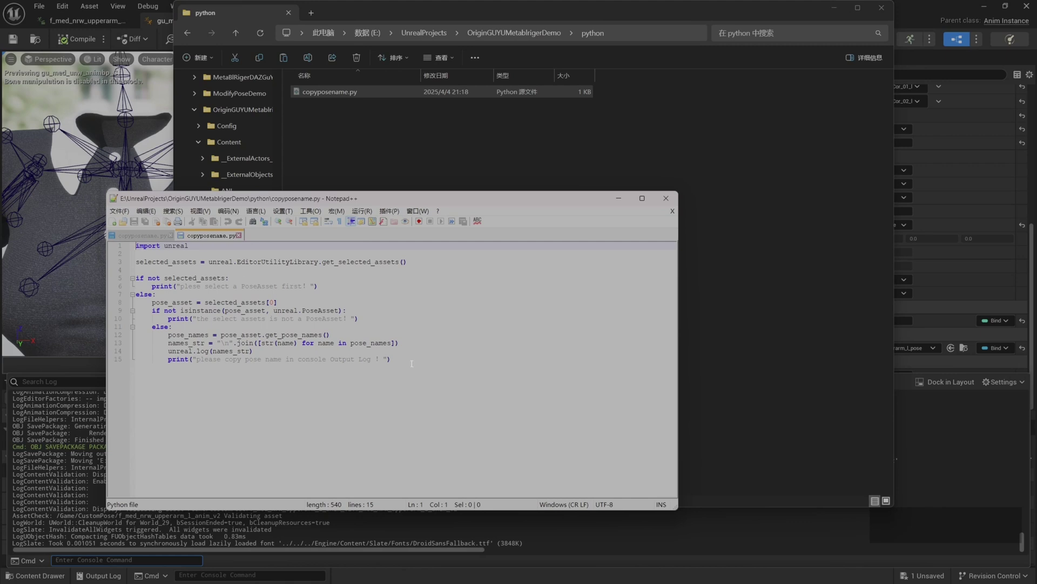
left_click_drag(412, 363, 101, 247)
Step: Close Notepad++ and copy the file path of copyposename.py
left_click(670, 200)
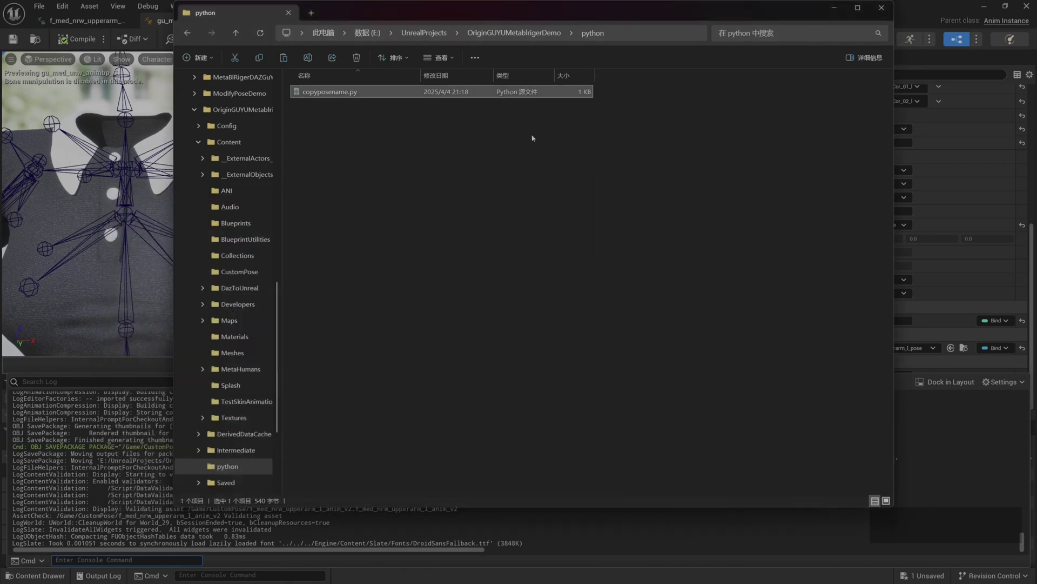
right_click(520, 160)
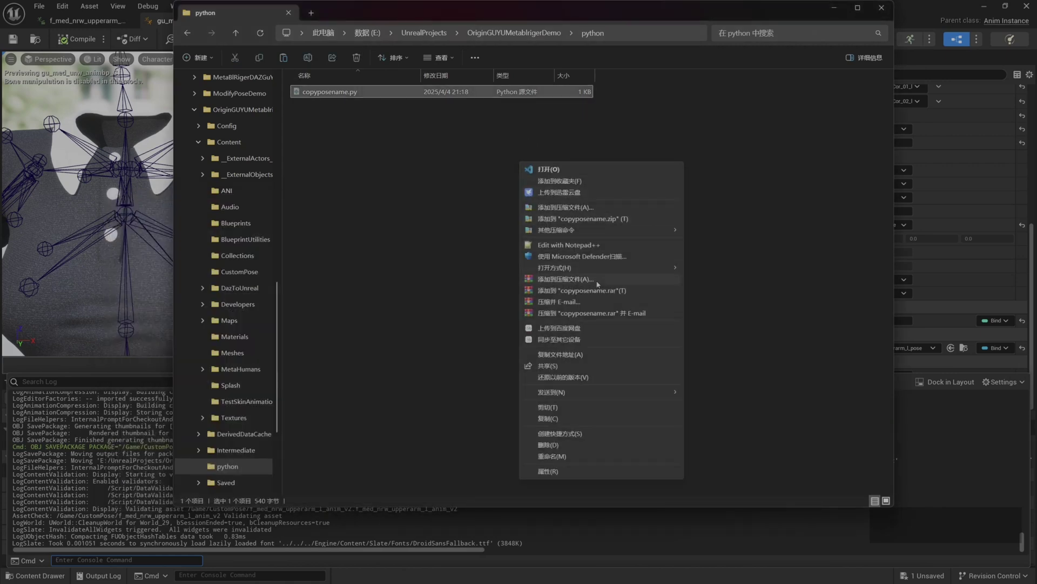
left_click(572, 354)
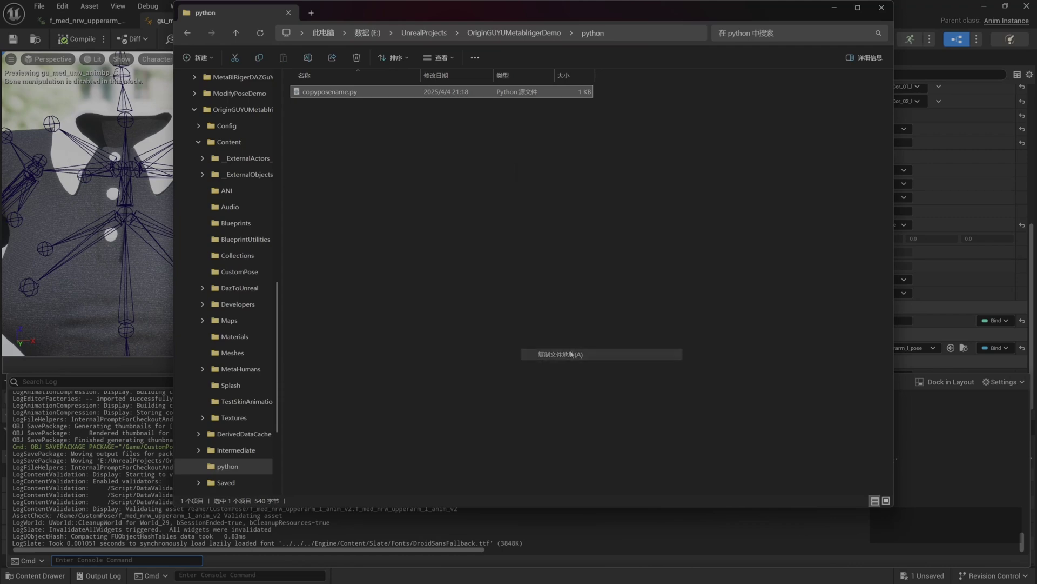
Step: Run 'py' with the copyposename.py path in the console and copy the listed upper-arm pose names
left_click(836, 7)
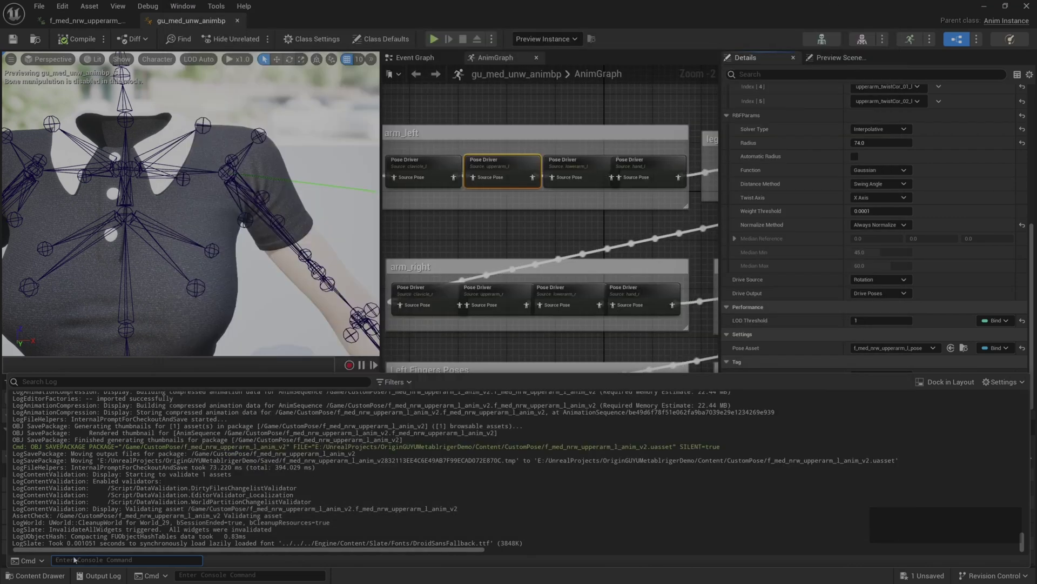
type("py")
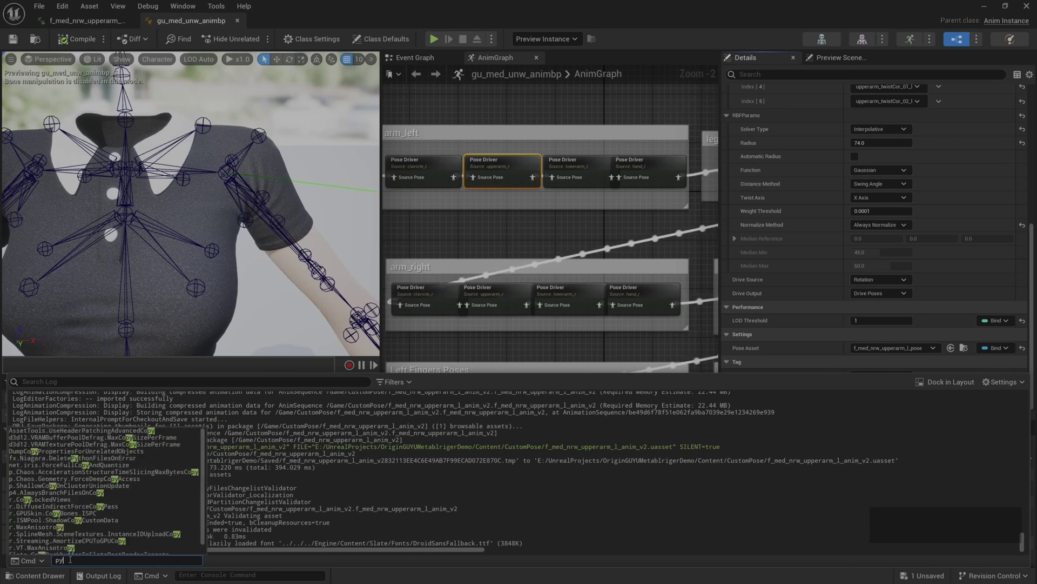
key("ctrl+v")
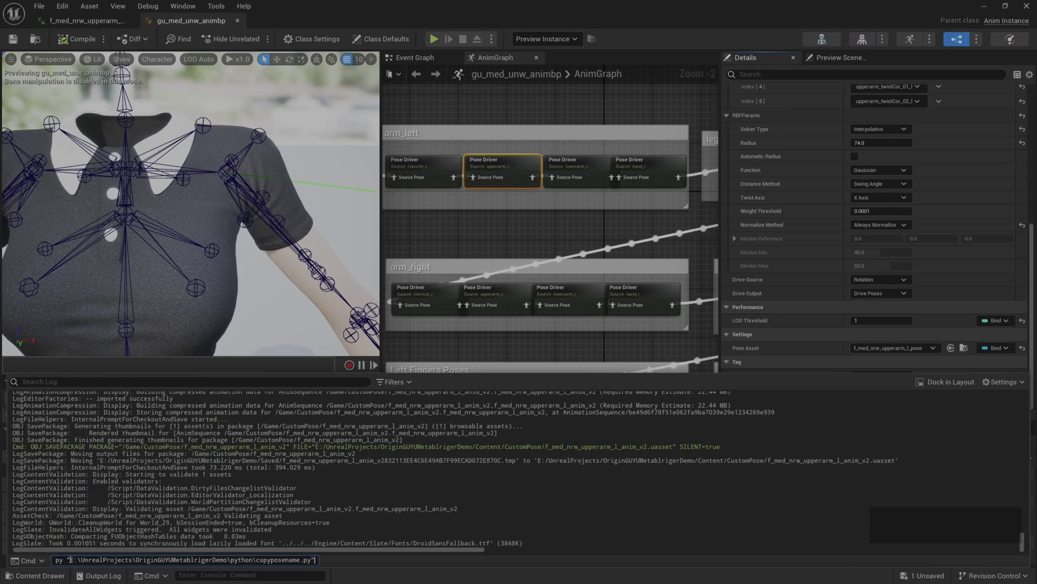
key("Return")
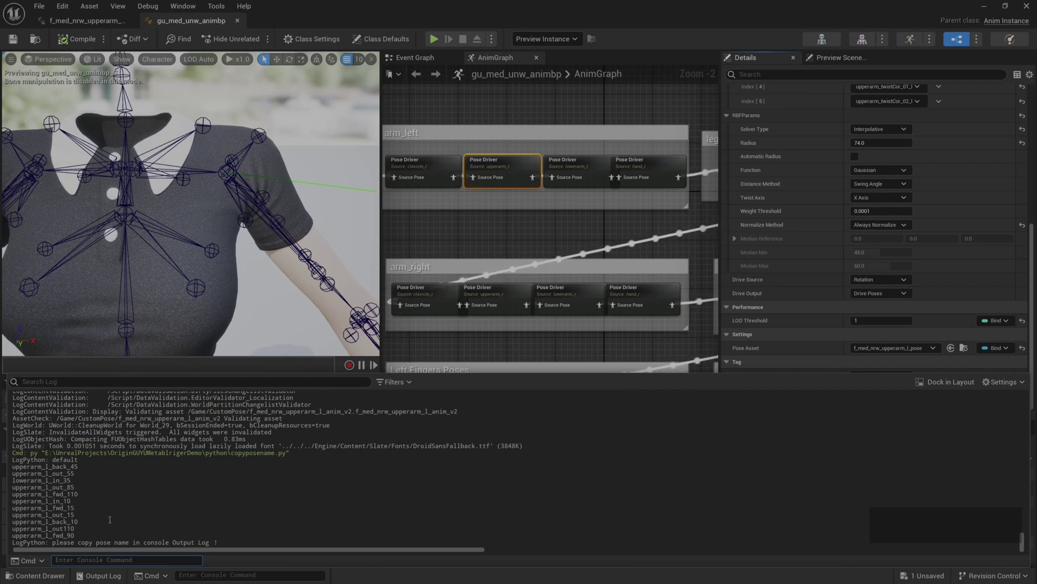
left_click_drag(55, 460, 86, 536)
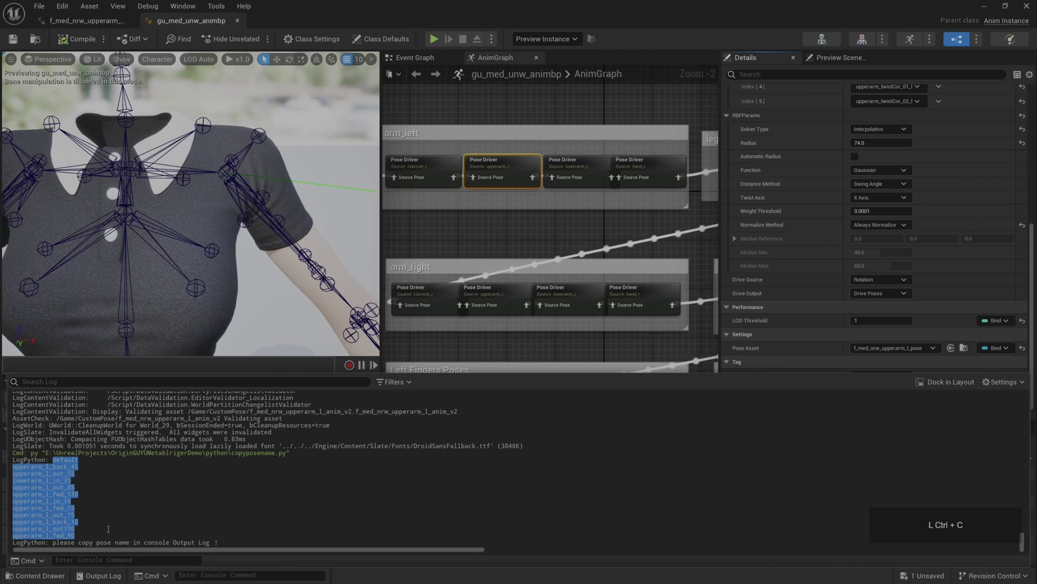
left_click(54, 580)
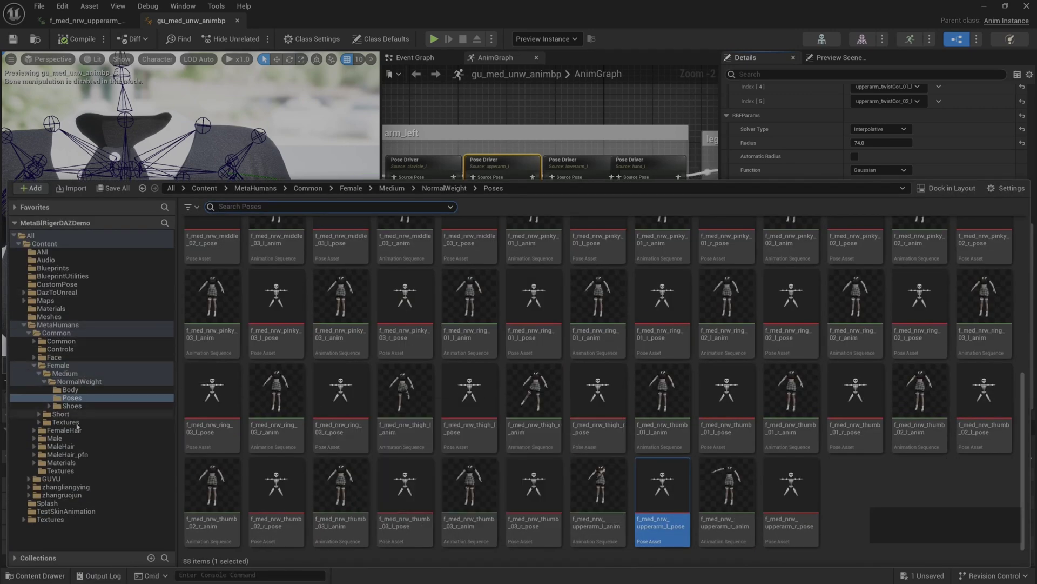
Step: Choose Create PoseAsset on f_med_nrw_upperarm_l_anim_v2 in the CustomPose folder
left_click(59, 284)
left_click(265, 259)
right_click(265, 260)
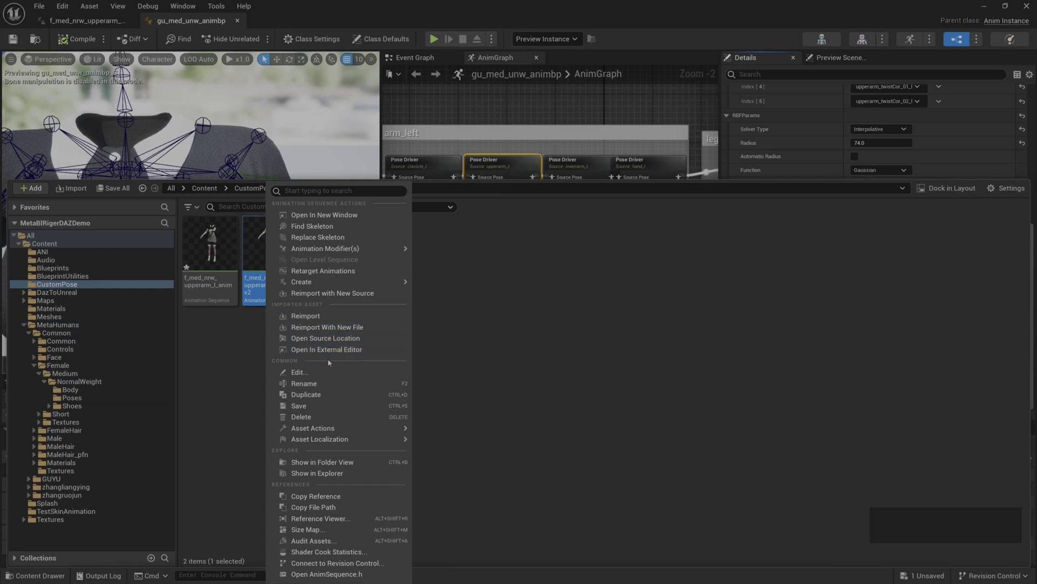
mouse_move(324, 282)
left_click(460, 309)
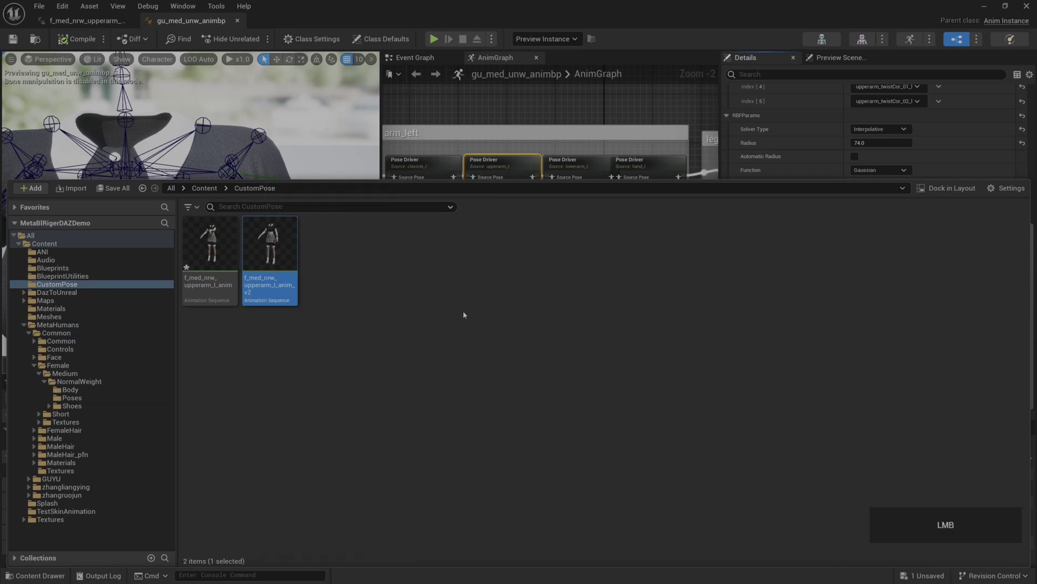
Step: Paste the pose names, pick the v2 animation as source, and accept to create the pose asset
key("ctrl+v")
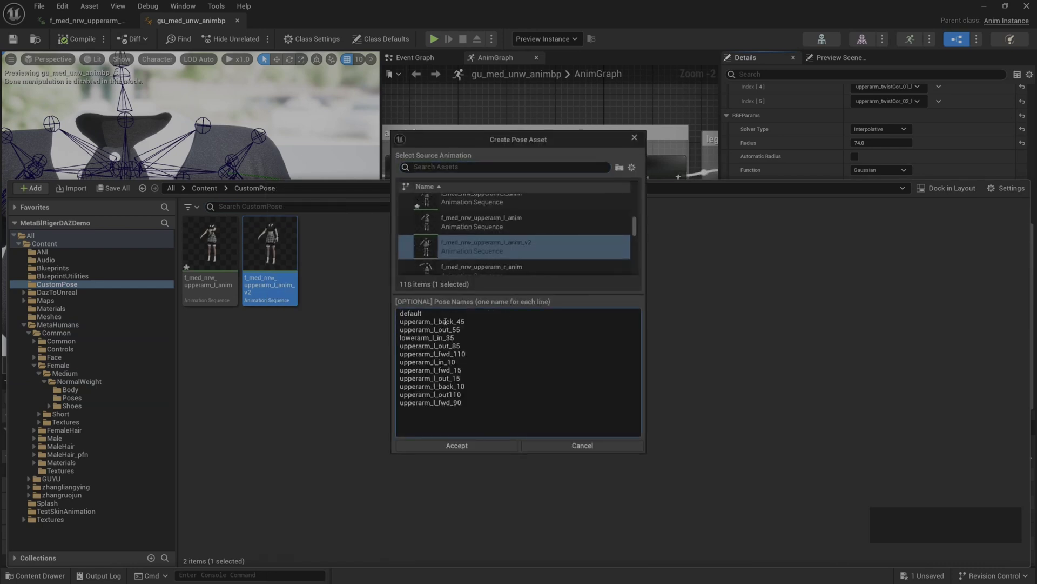
left_click(521, 246)
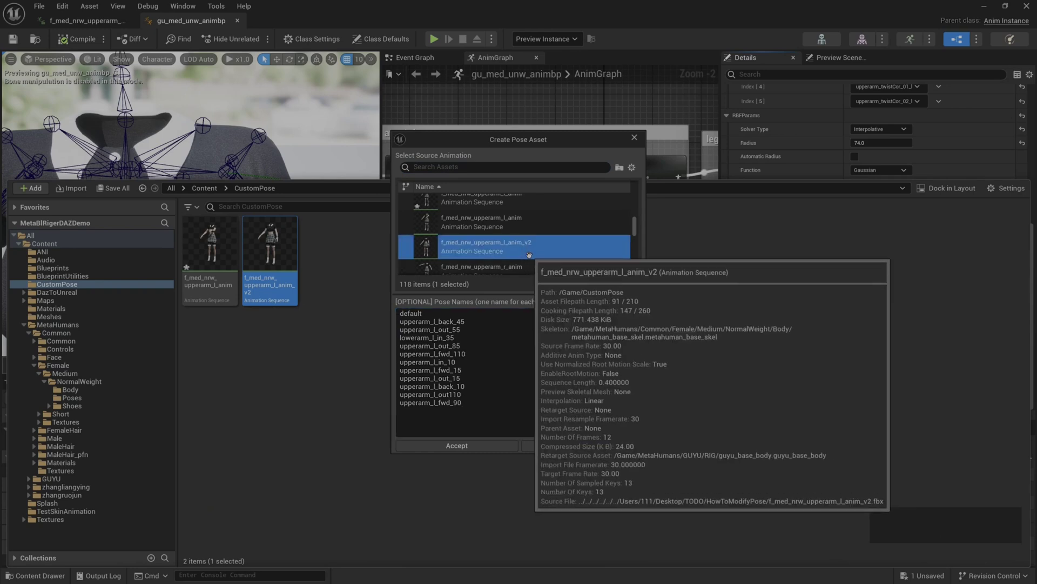
left_click(456, 448)
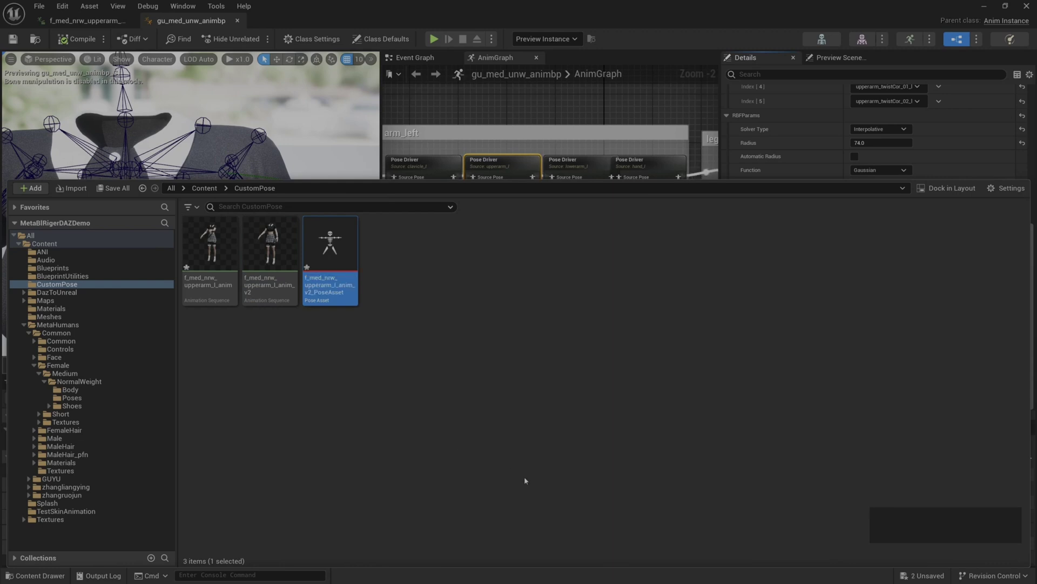
Step: Select f_med_nrw_upperarm_l_anim_v2_PoseAsset in CustomPose to check its details
left_click(444, 324)
left_click(334, 252)
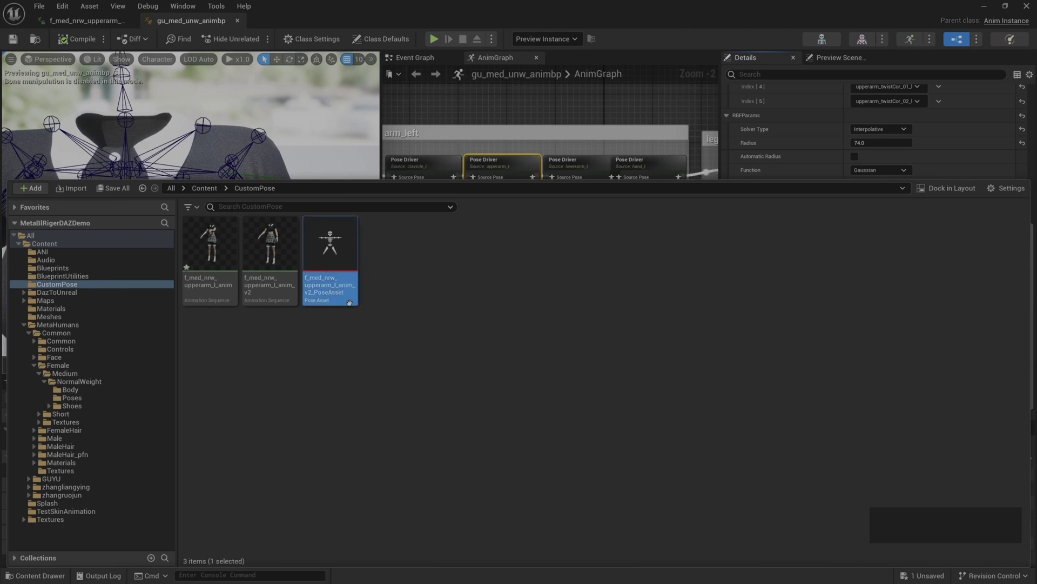
left_click(332, 257)
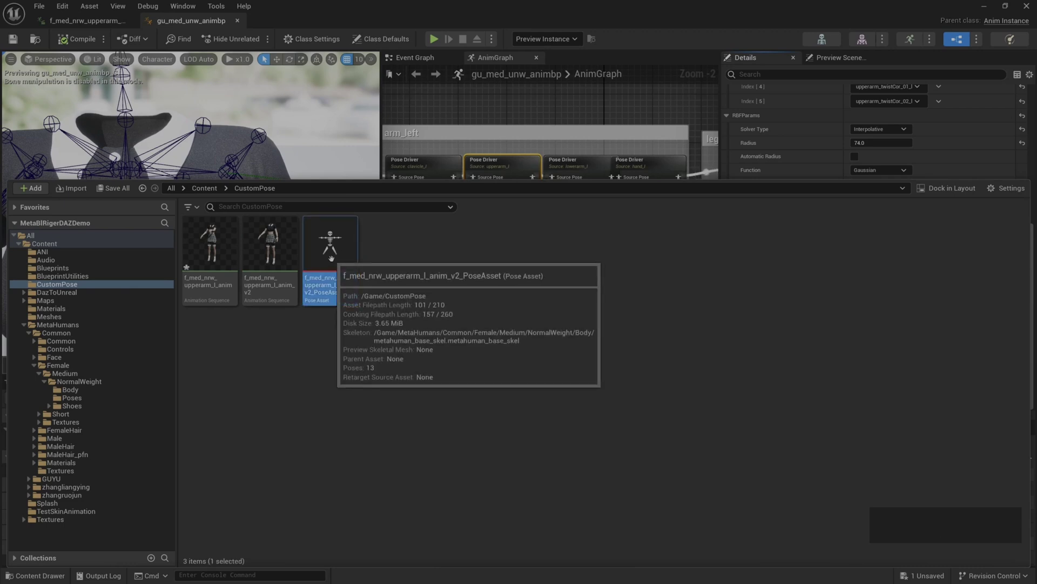
left_click(322, 327)
left_click(331, 254)
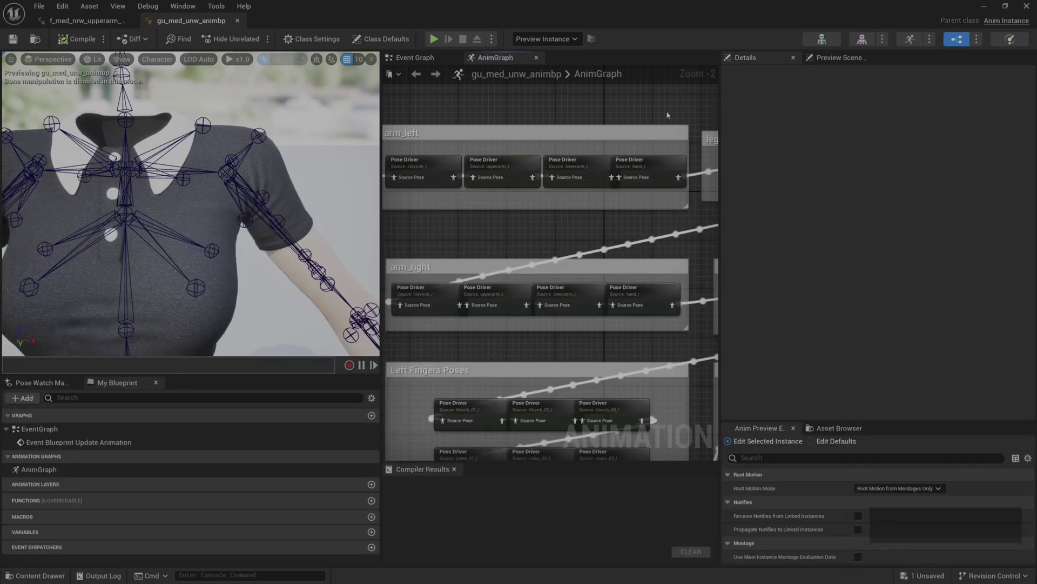
Step: Assign the v2 pose asset to the upperarm_l Pose Driver node and compile gu_med_unw_animbp
left_click(497, 167)
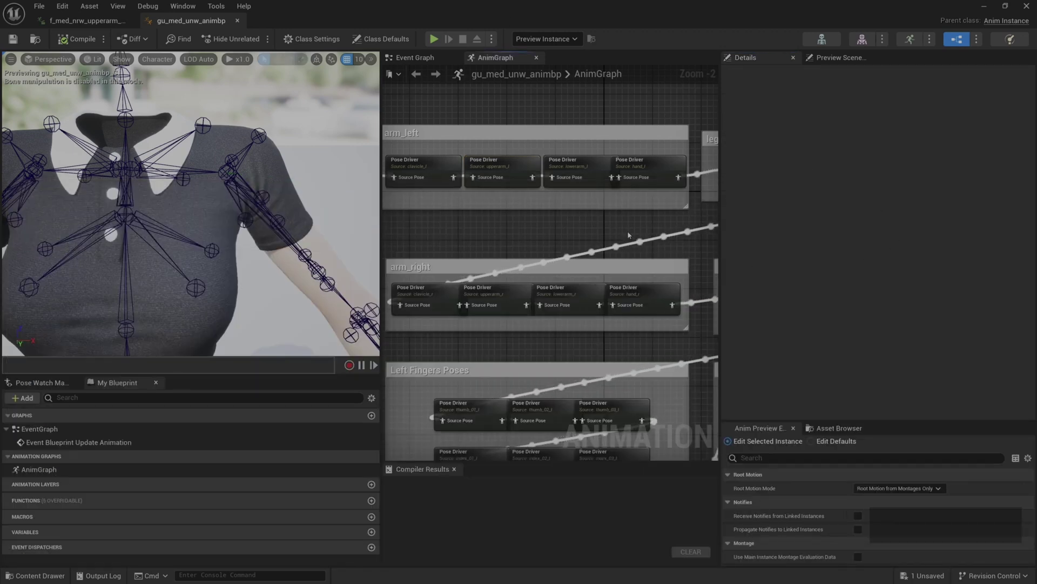
left_click(497, 167)
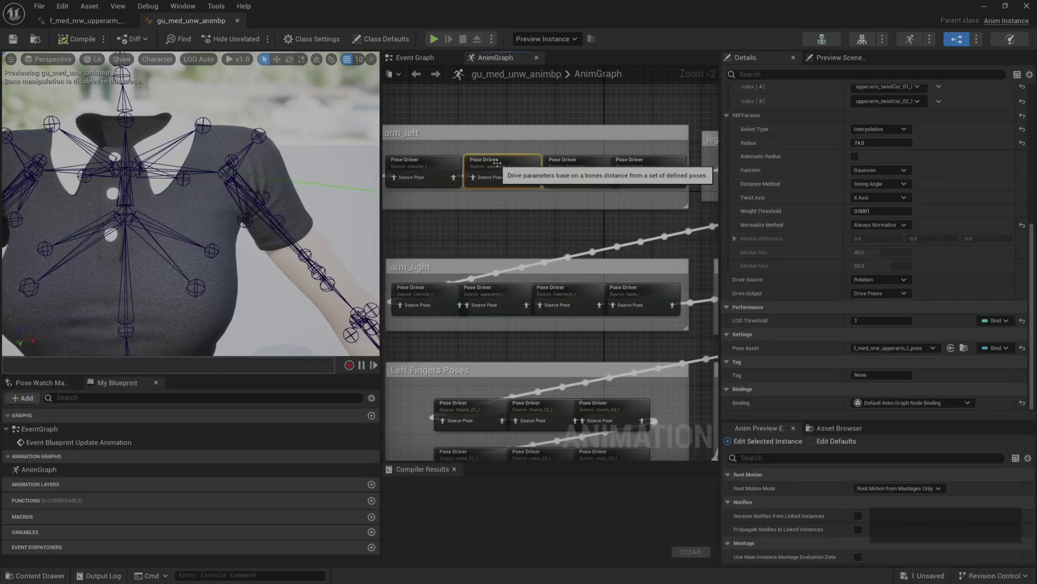
left_click(952, 348)
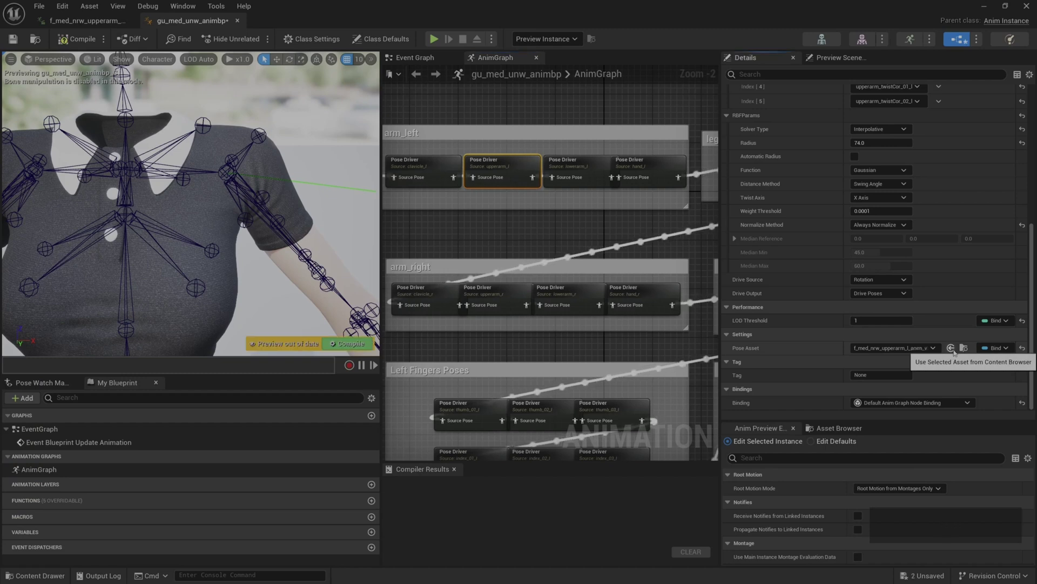
left_click(349, 345)
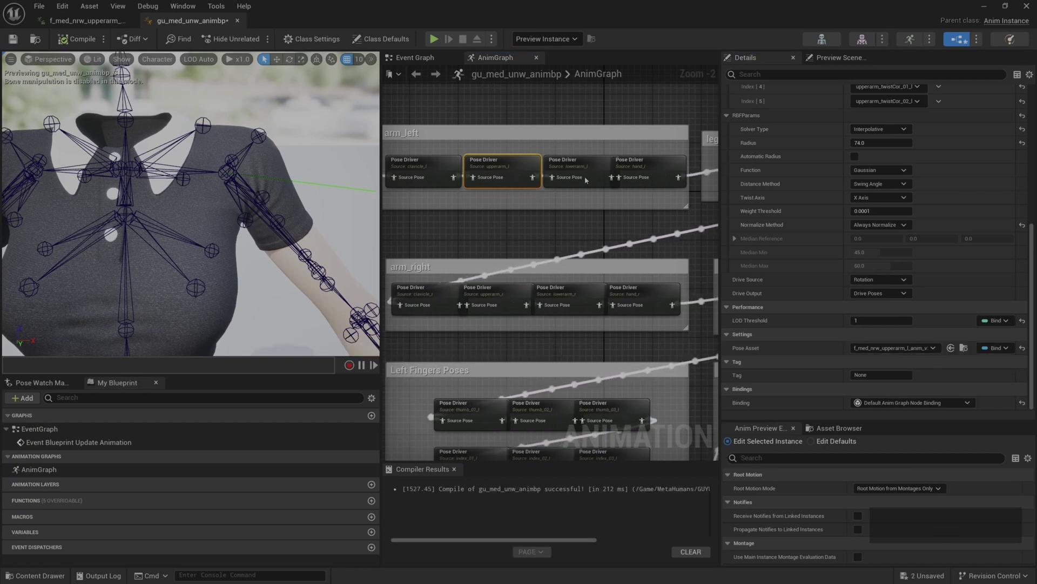
scroll(932, 272, "up", 10)
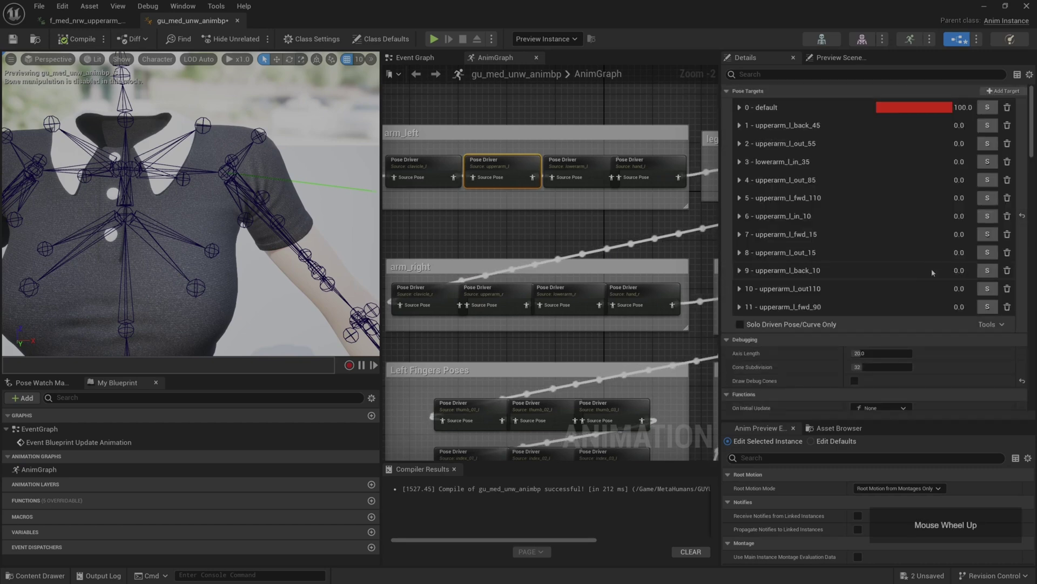
Step: Solo the upperarm_l_out_55 and upperarm_l_out_85 pose targets to check the raised left arm
left_click(985, 144)
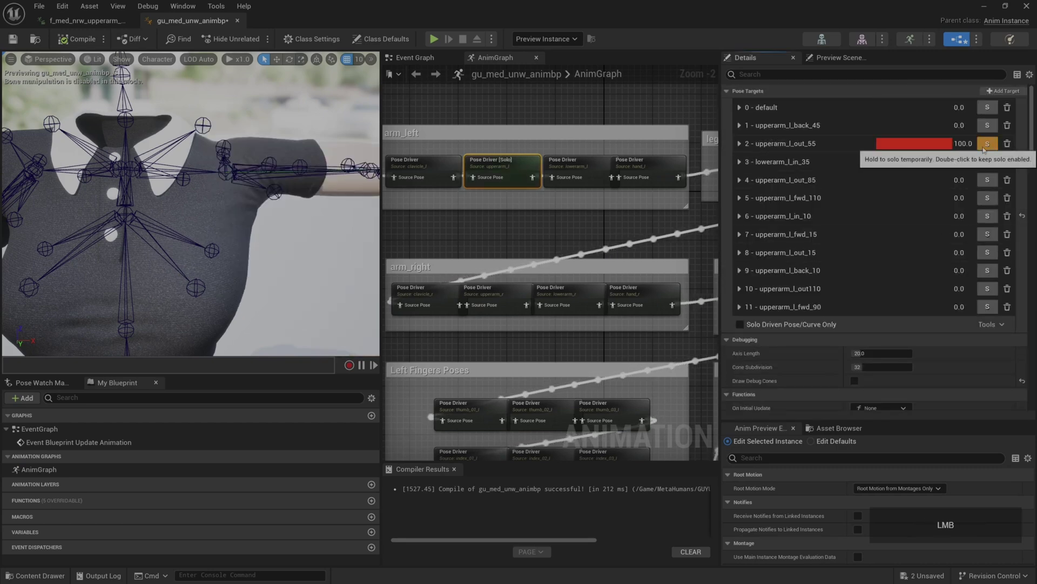
left_click(985, 143)
left_click(987, 144)
left_click(987, 144)
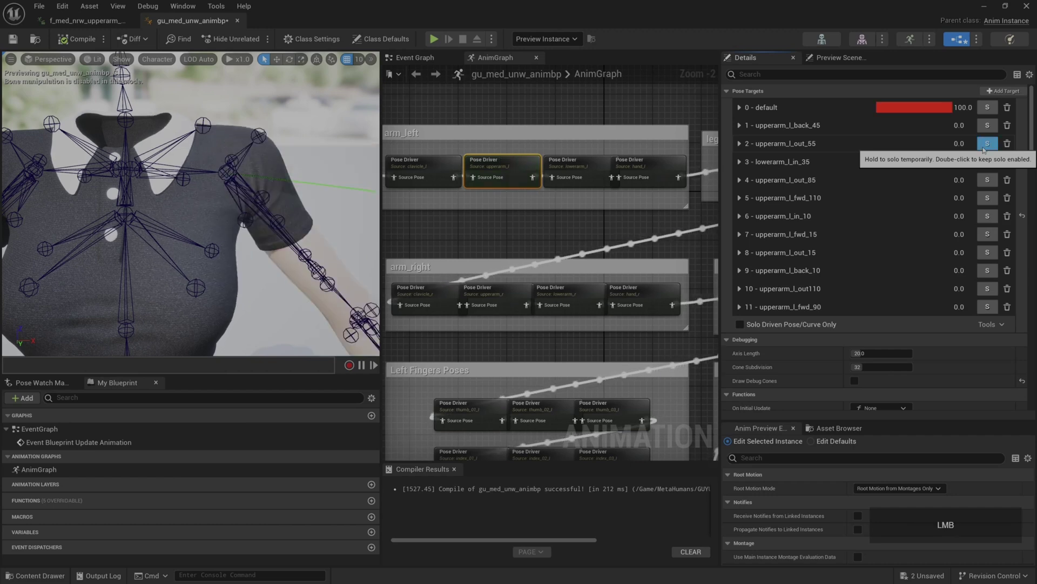
left_click(987, 180)
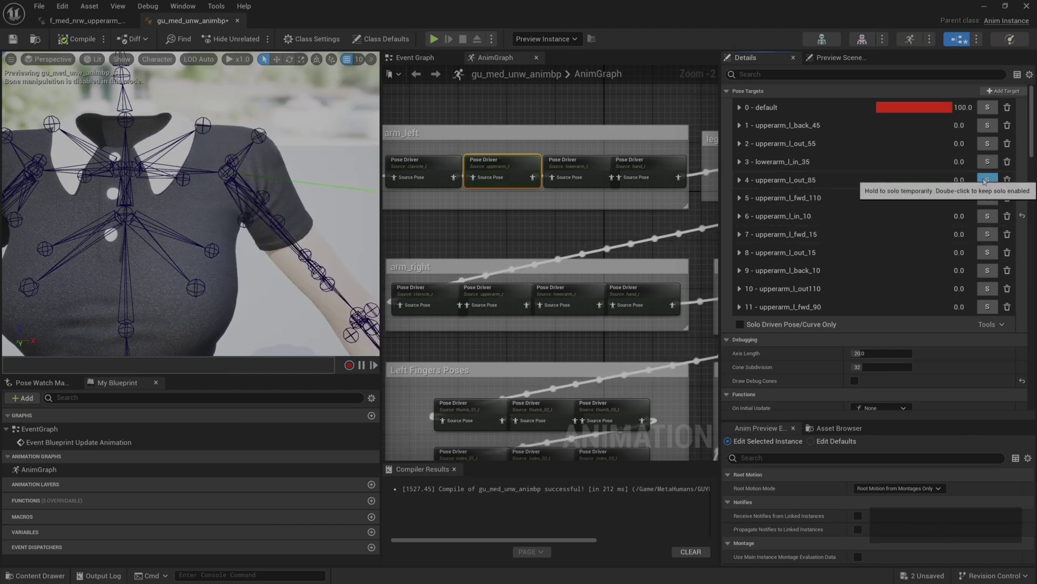
left_click(987, 180)
left_click(987, 180)
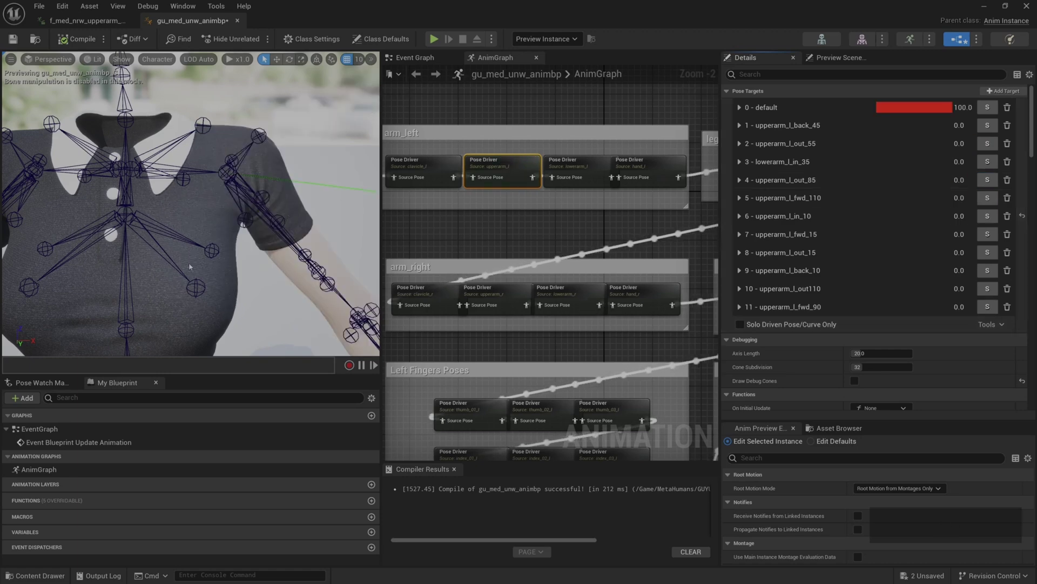
Step: On the right upper-arm pose driver, solo upperarm_r_out_55 and turn off Draw Debug Cones
scroll(214, 259, "down", 5)
scroll(214, 259, "up", 6)
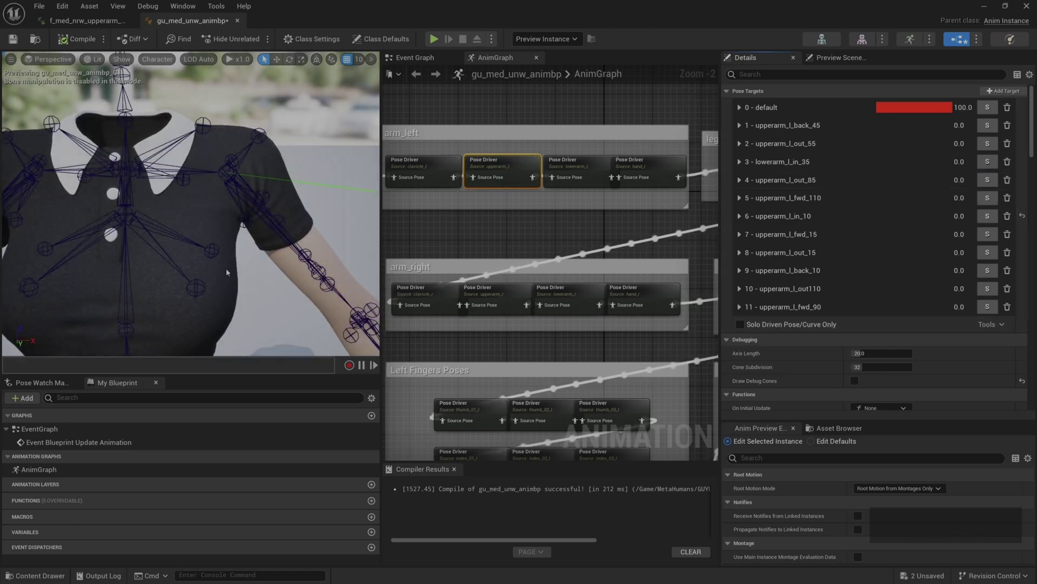
scroll(254, 304, "down", 5)
left_click_drag(254, 304, 254, 295)
key("q")
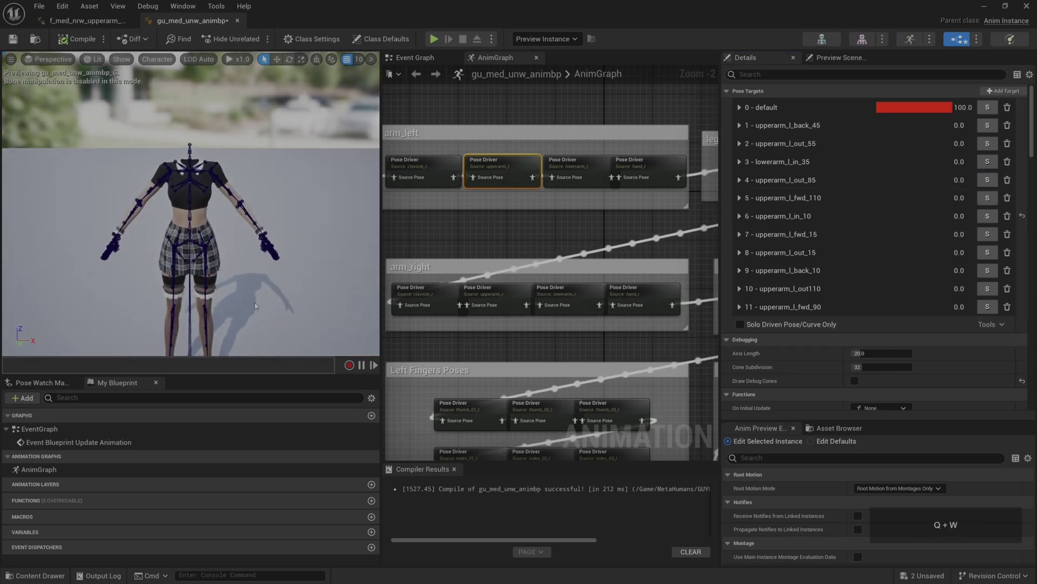
scroll(286, 294, "up", 5)
scroll(285, 294, "down", 3)
key("w")
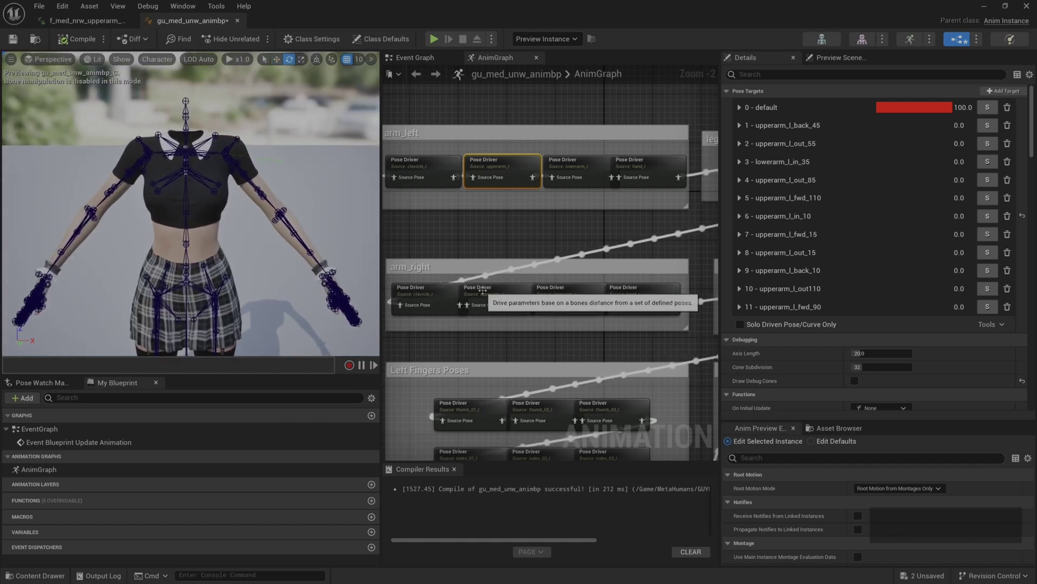
left_click(487, 292)
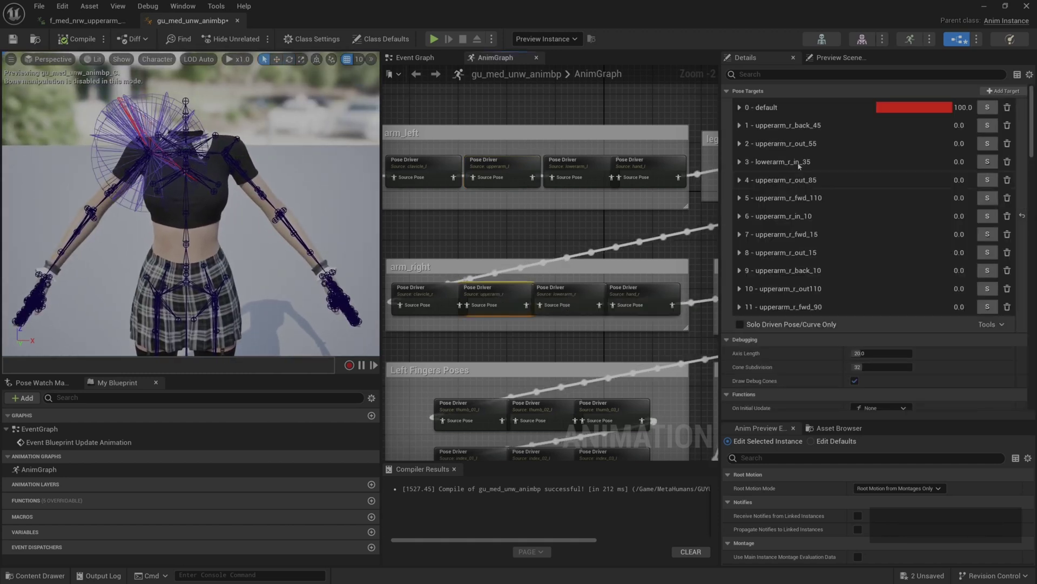
left_click(987, 143)
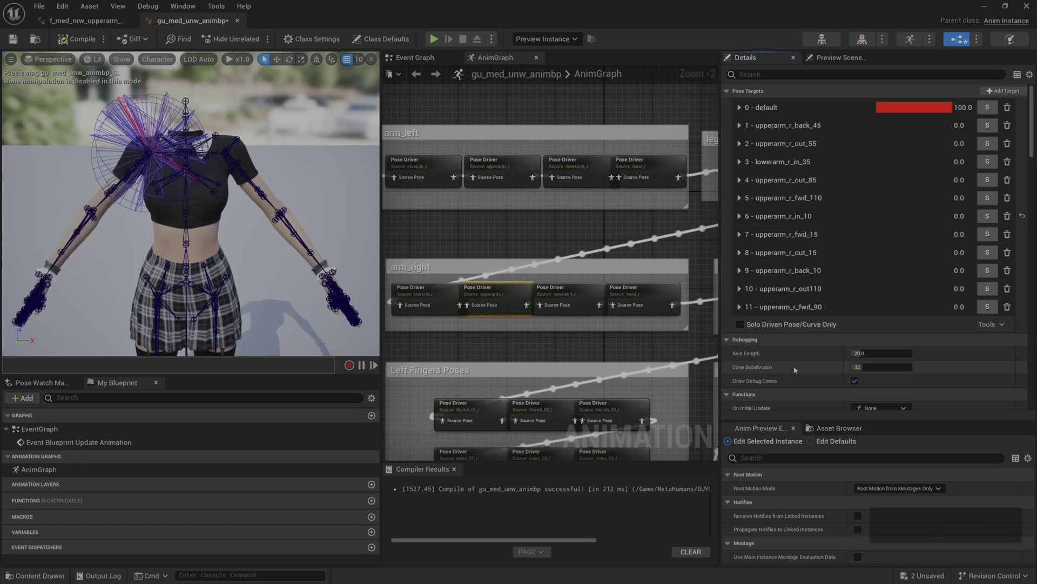
left_click(854, 381)
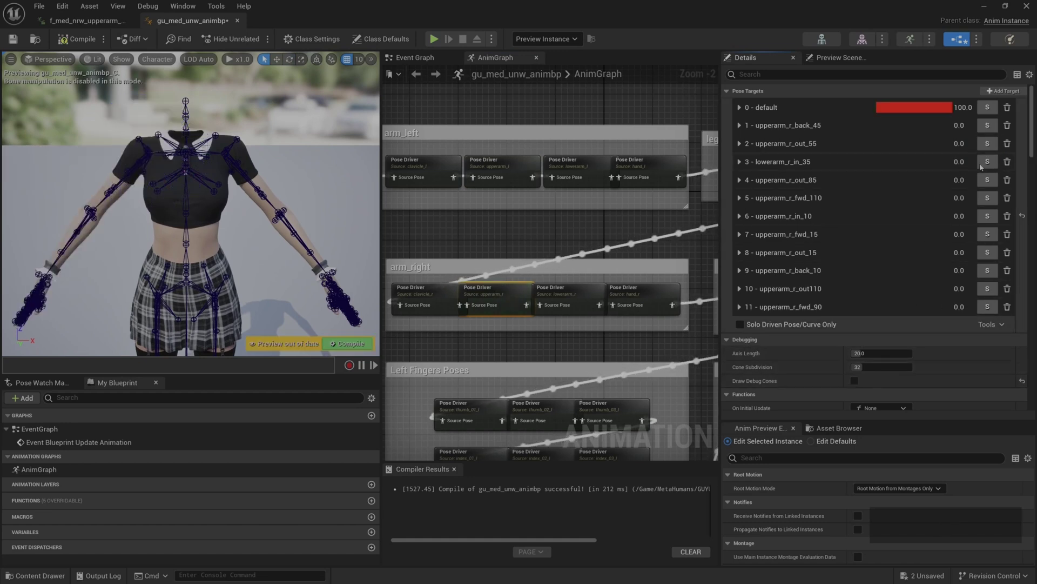
left_click(986, 144)
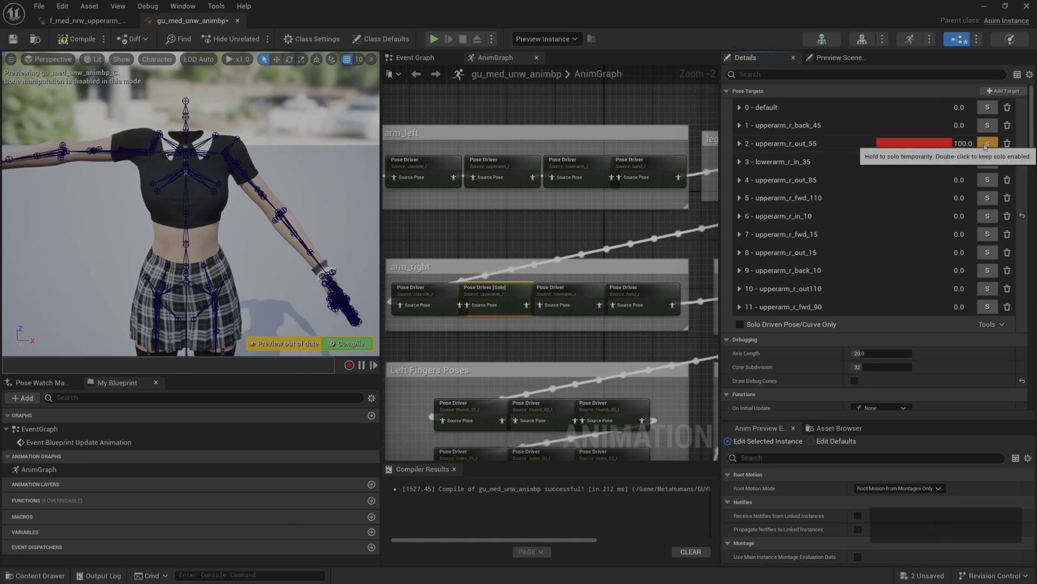
Step: Recheck upperarm_l_out_55 on the left driver, then compile and save the animation blueprint
left_click(510, 166)
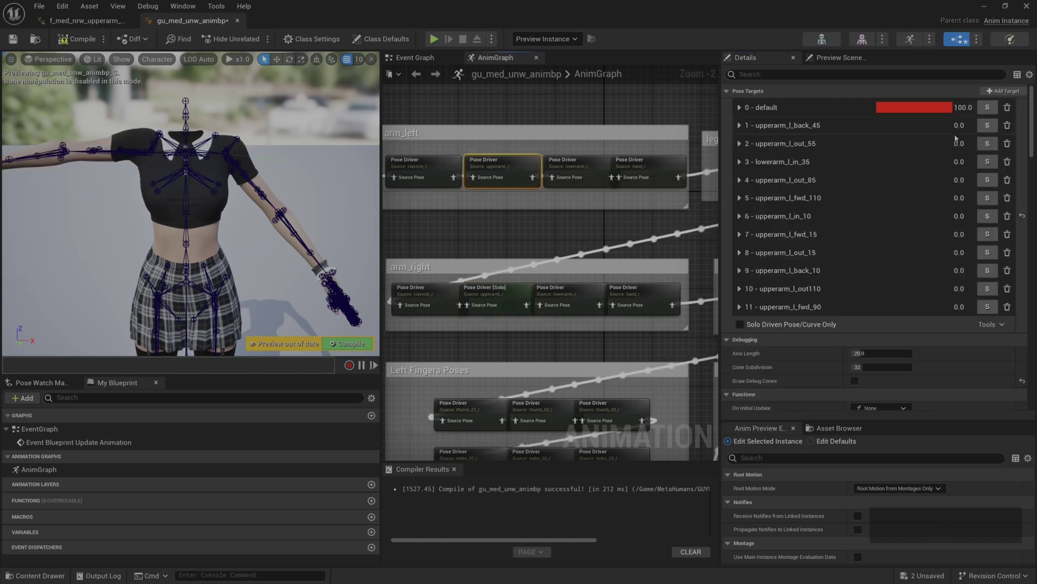
left_click(987, 145)
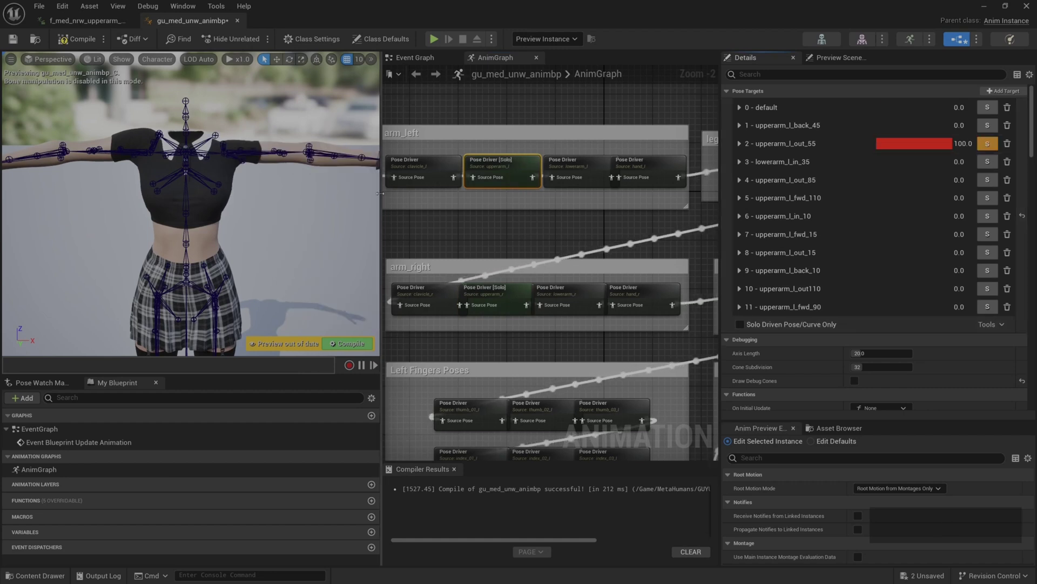
scroll(289, 196, "down", 2)
scroll(289, 196, "up", 8)
left_click_drag(288, 196, 291, 206)
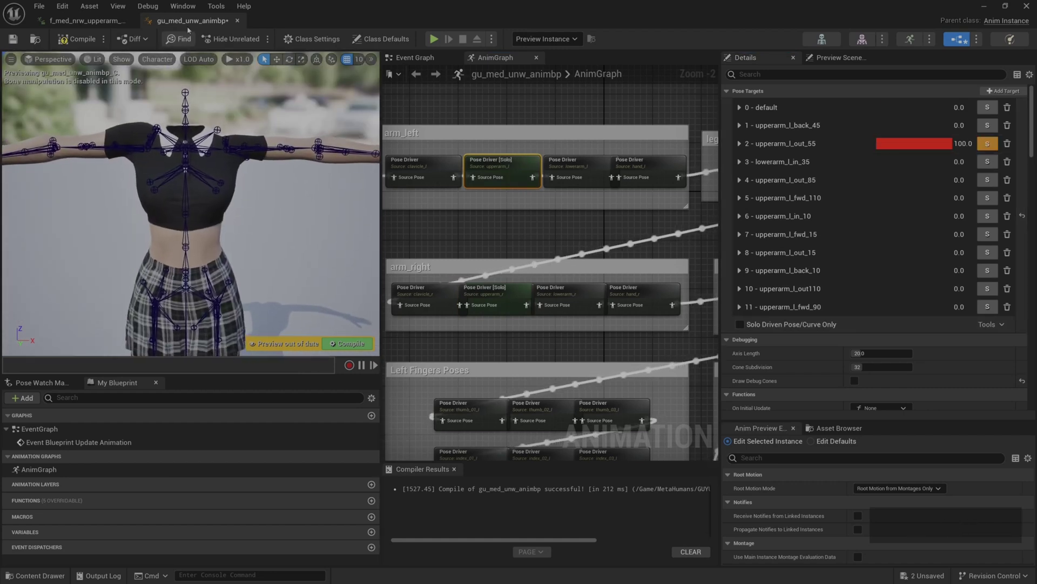
left_click(74, 42)
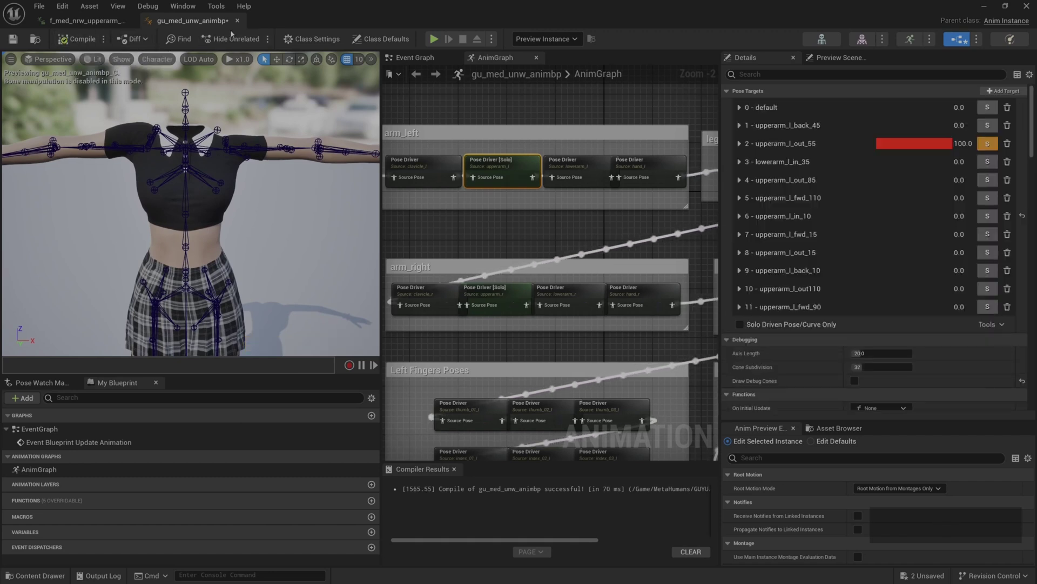
left_click(13, 39)
Step: Toggle the upperarm_l_out_55 pose preview on and off a few more times
left_click(1027, 6)
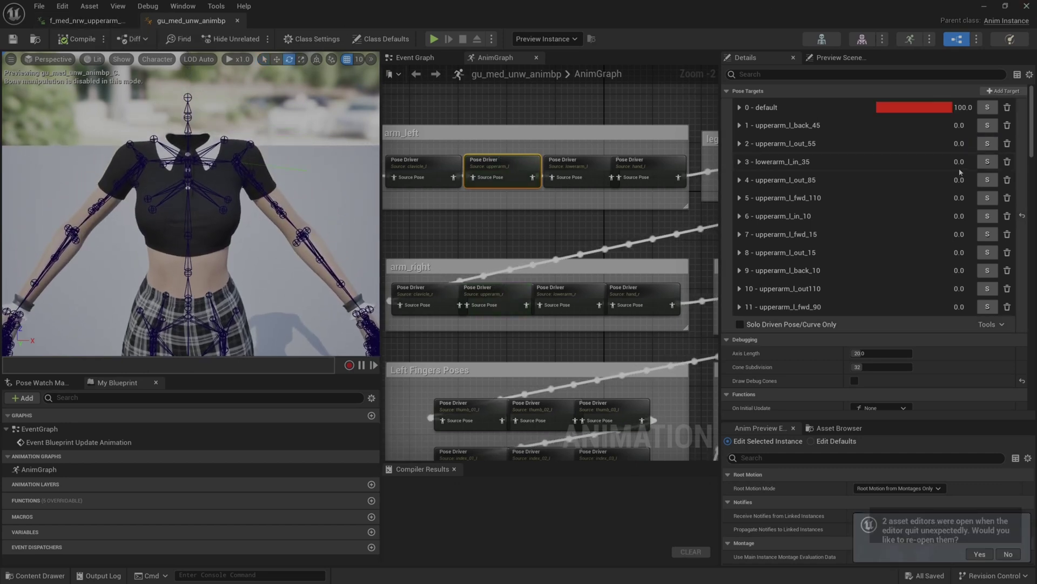
left_click(987, 145)
left_click(986, 145)
left_click(987, 145)
left_click(987, 145)
Step: Load the MHC_LightingPreset_Portrait_RT level from Maps/MHC_LightingPresets_RT and shrink the blueprint editor window
key("ctrl+space")
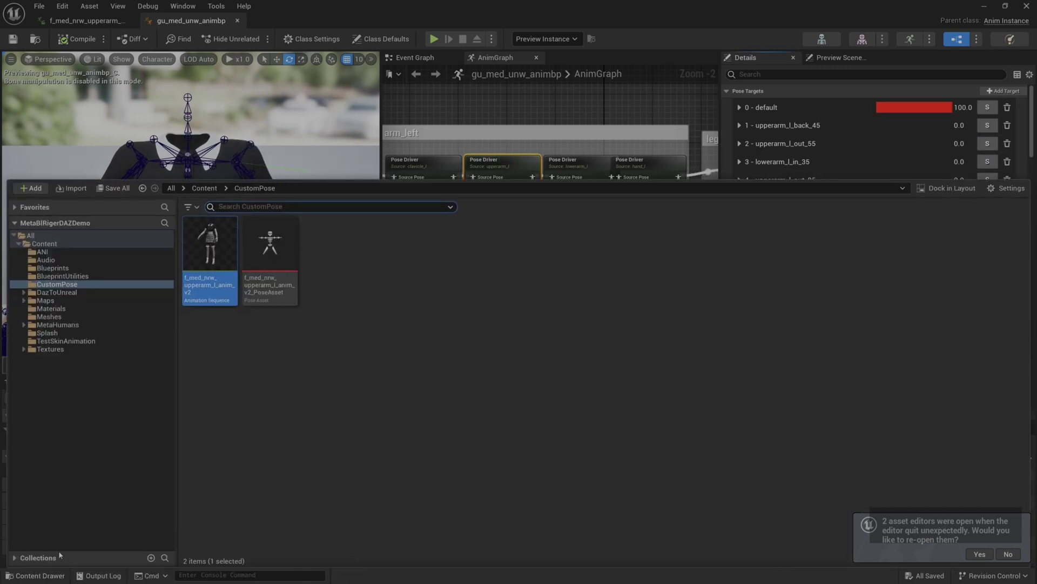
left_click(81, 301)
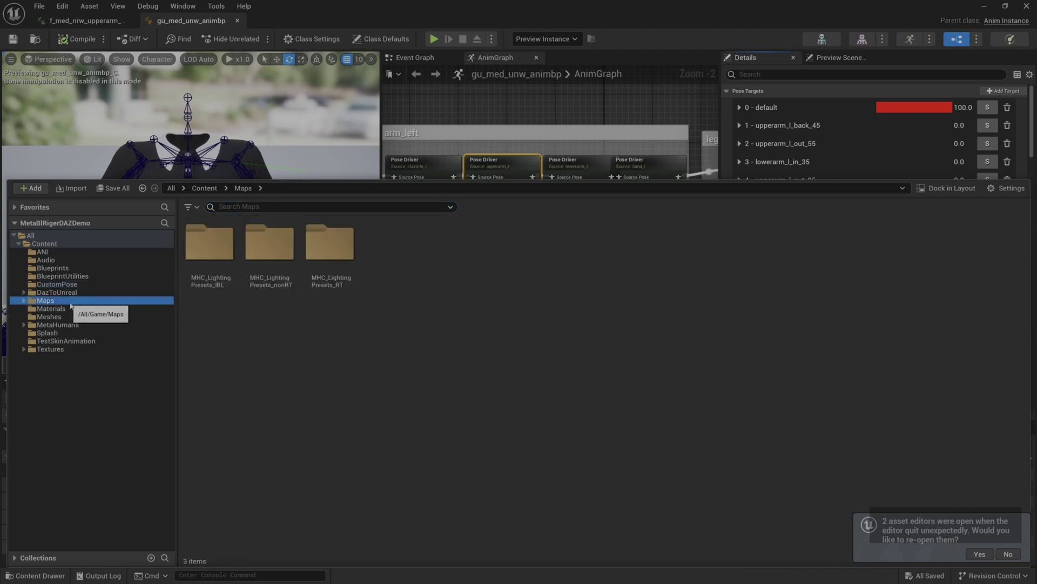
double_click(314, 300)
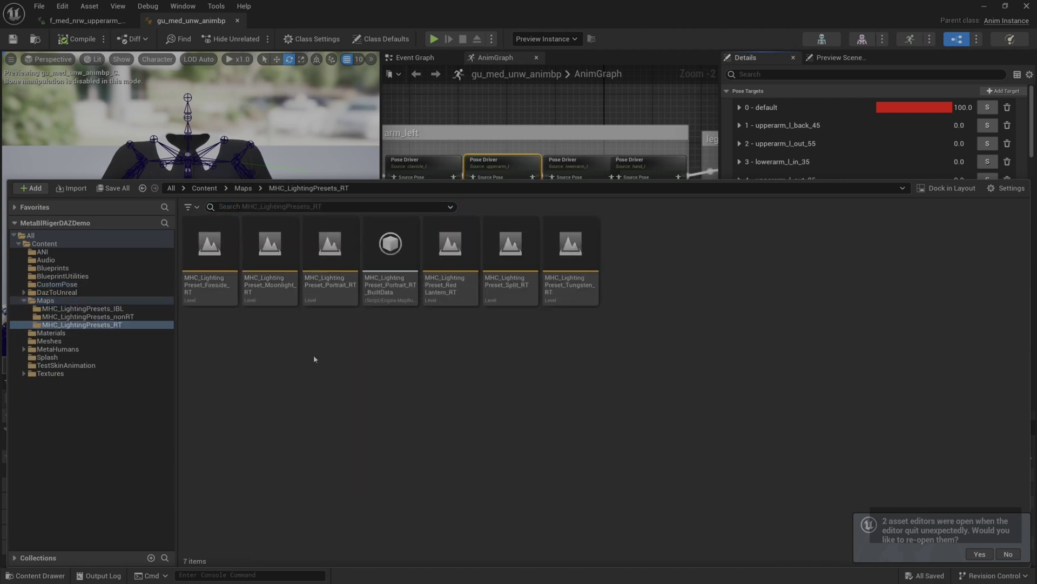
double_click(338, 266)
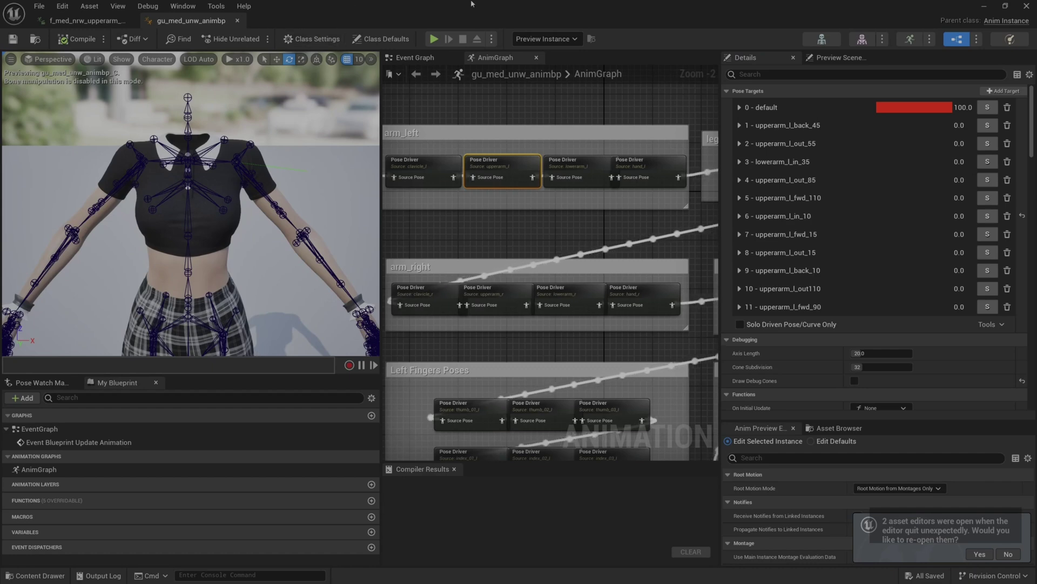
left_click_drag(530, 3, 549, 283)
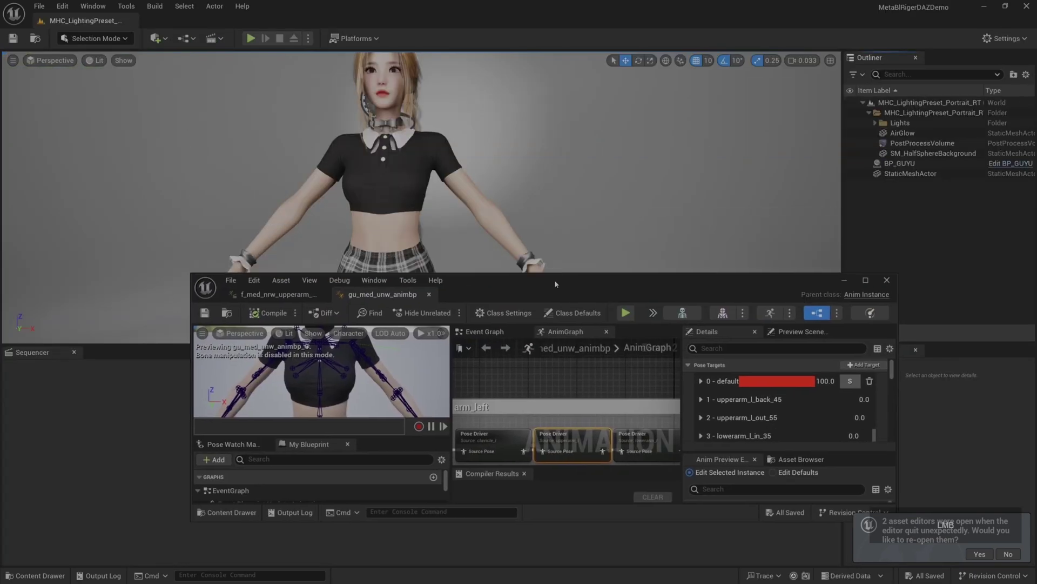
Step: Minimize the blueprint editor and browse the Content Drawer to MetaHumans/GUYU/Sequece
left_click(844, 282)
left_click(34, 575)
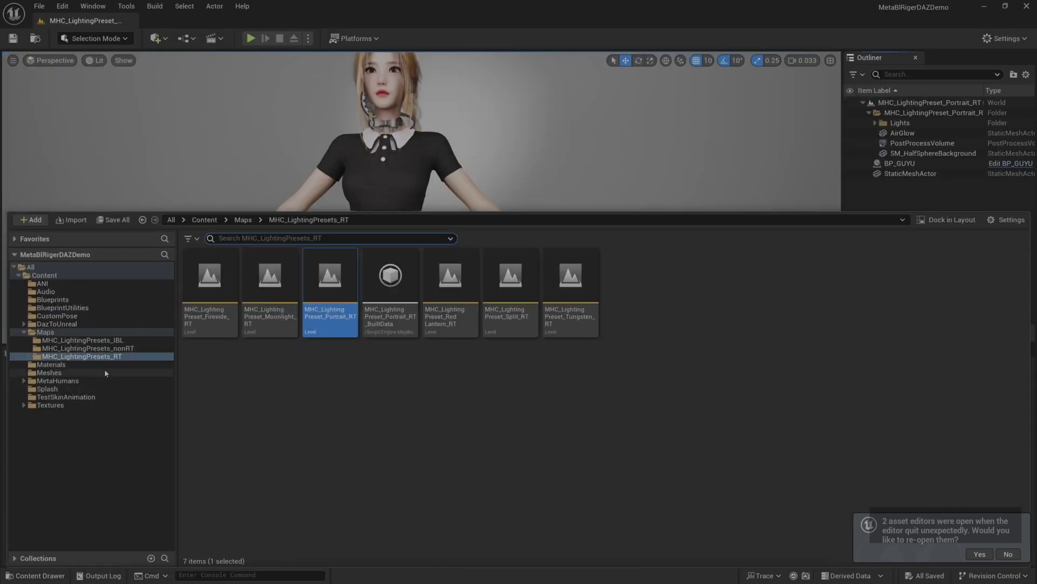
left_click(76, 382)
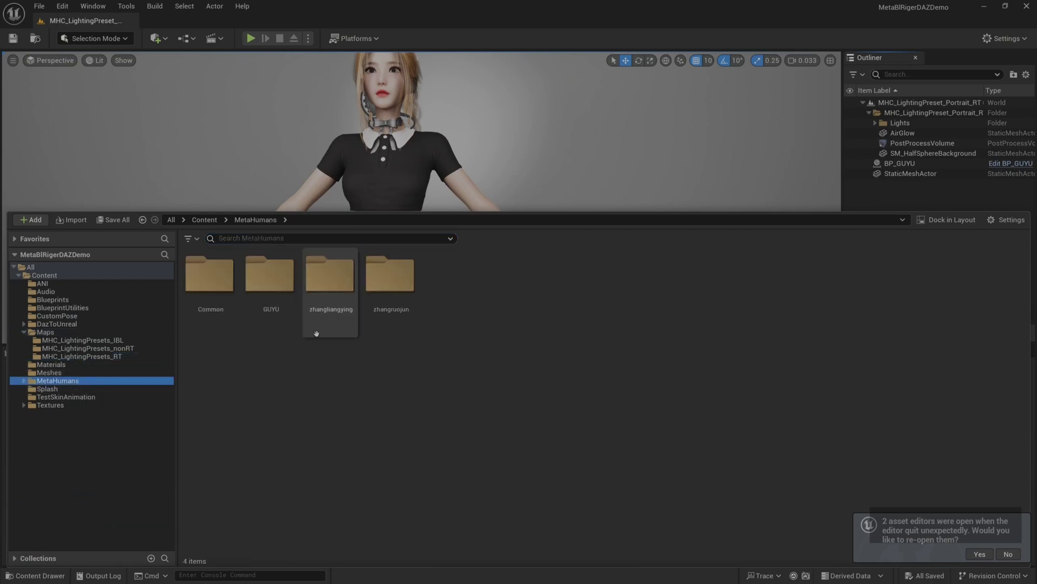
double_click(269, 275)
left_click(392, 295)
double_click(615, 310)
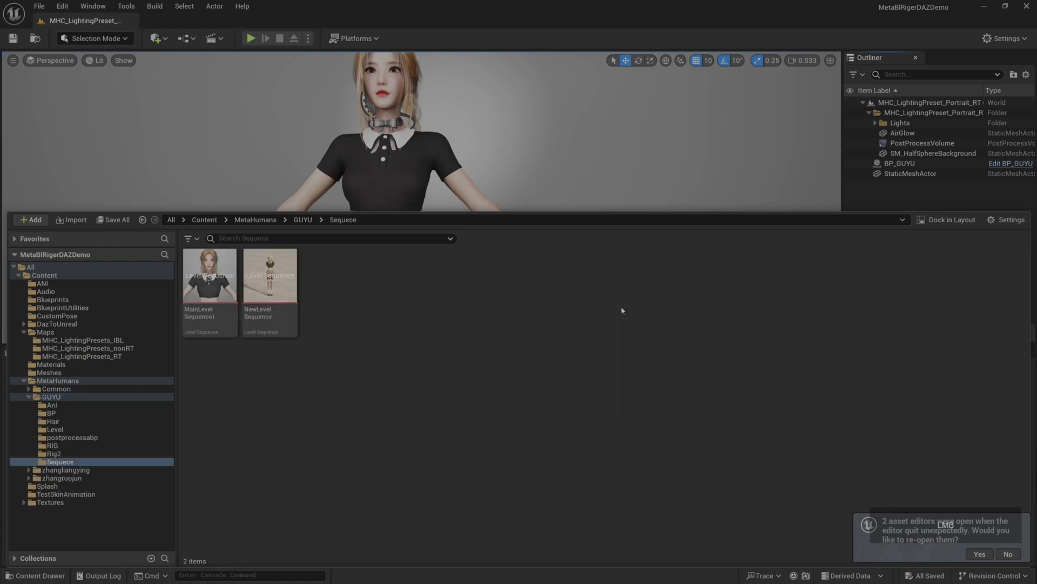
Step: Create a Cinematics Level Sequence there named test_body_skin
right_click(364, 322)
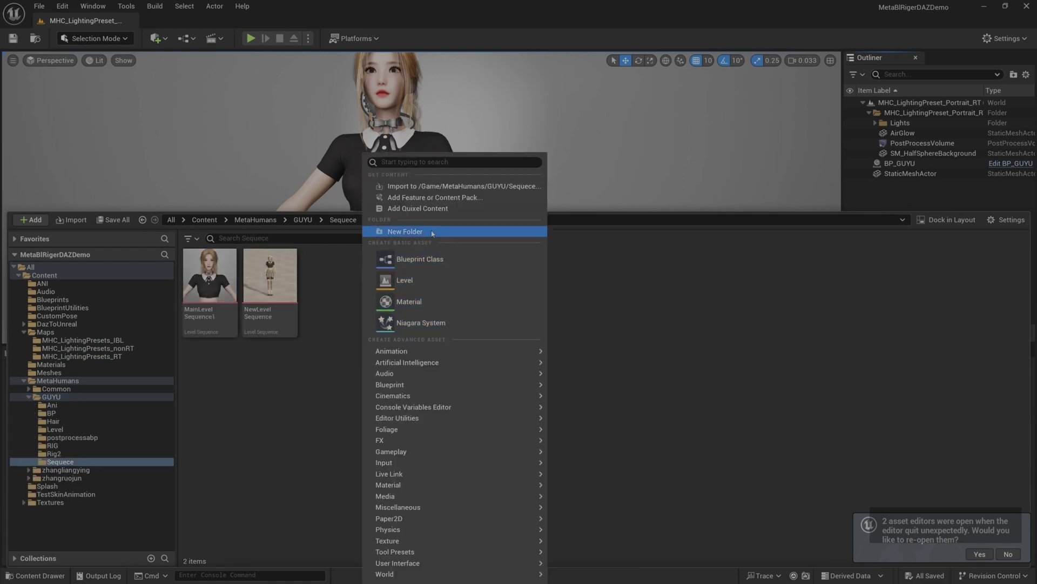
mouse_move(414, 379)
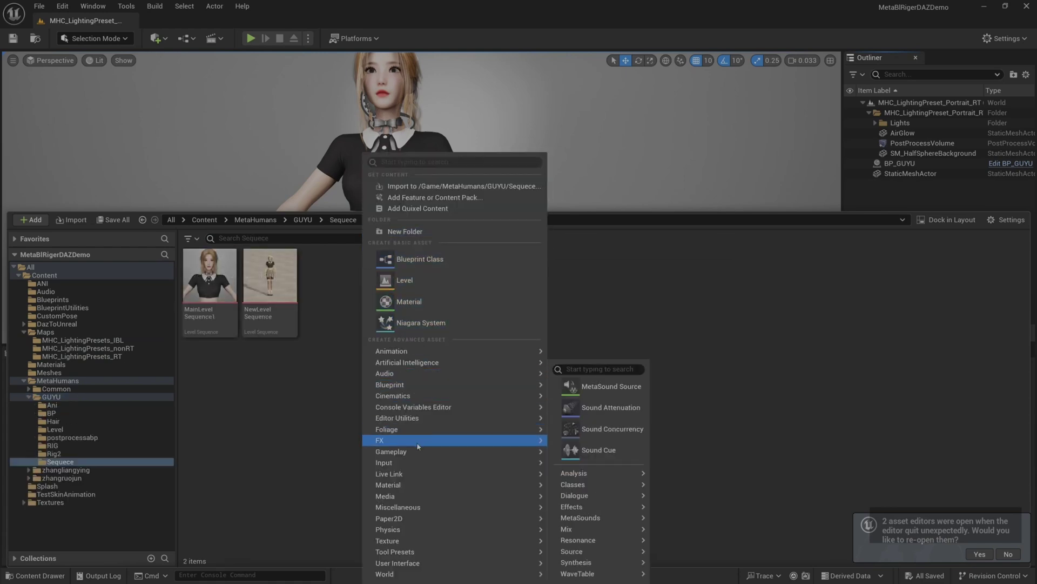
mouse_move(416, 398)
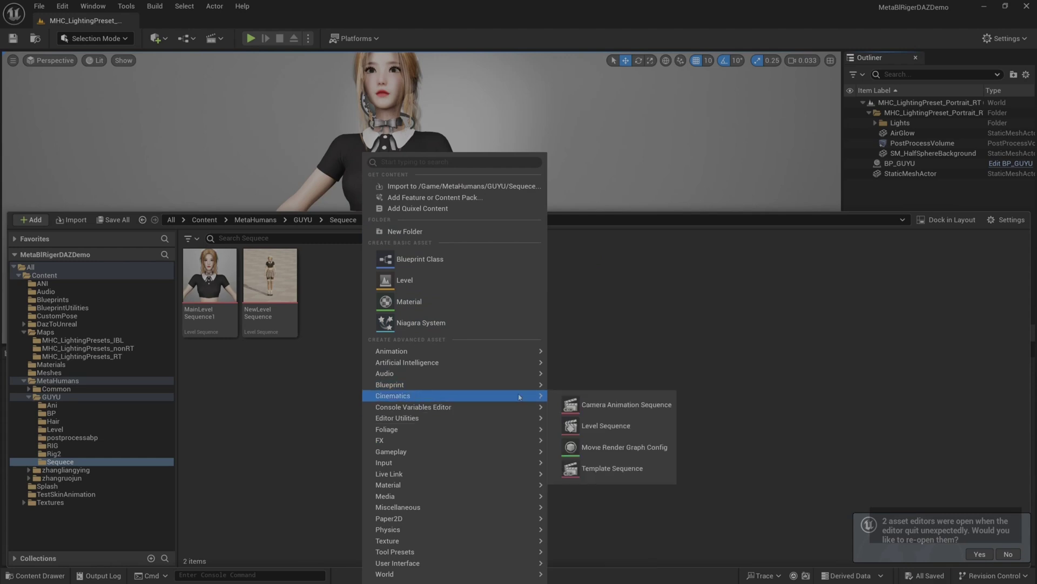
left_click(600, 426)
type("a")
key("BackSpace")
type("tset")
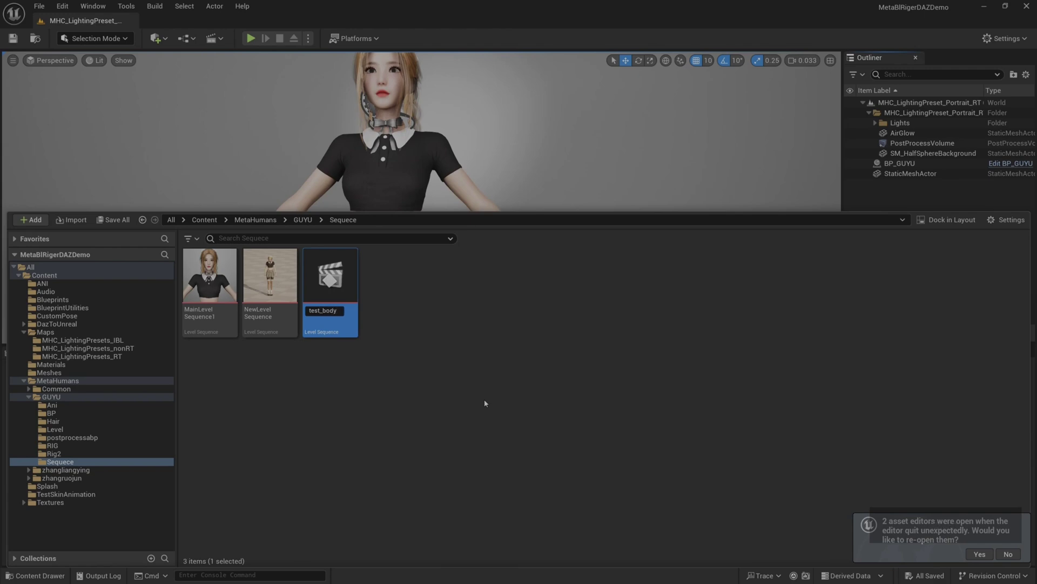
key("Return")
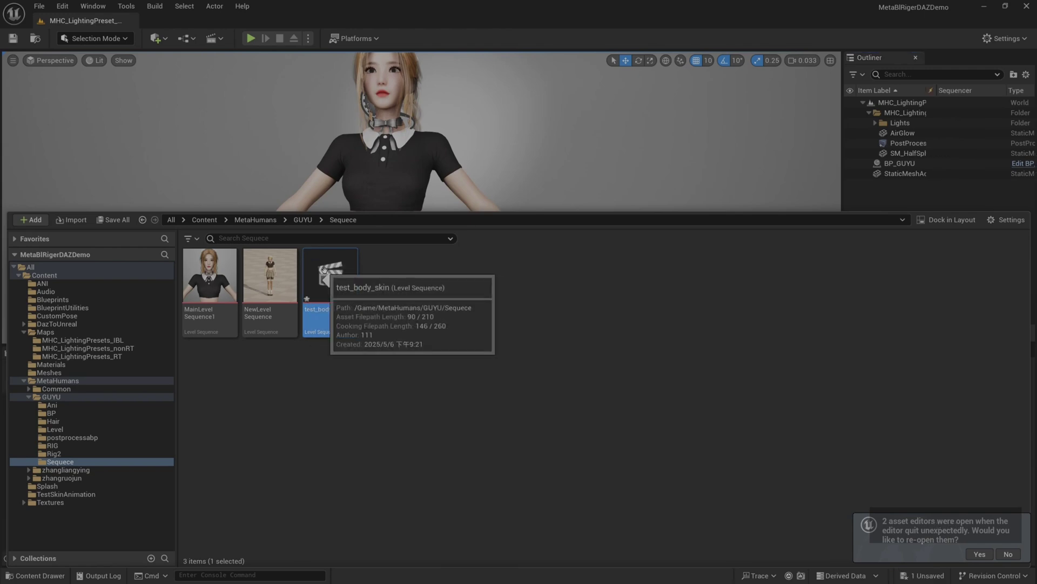
Step: Open test_body_skin and drag BP_zhangruojun from the zhangruojun folder into the level
left_click(247, 172)
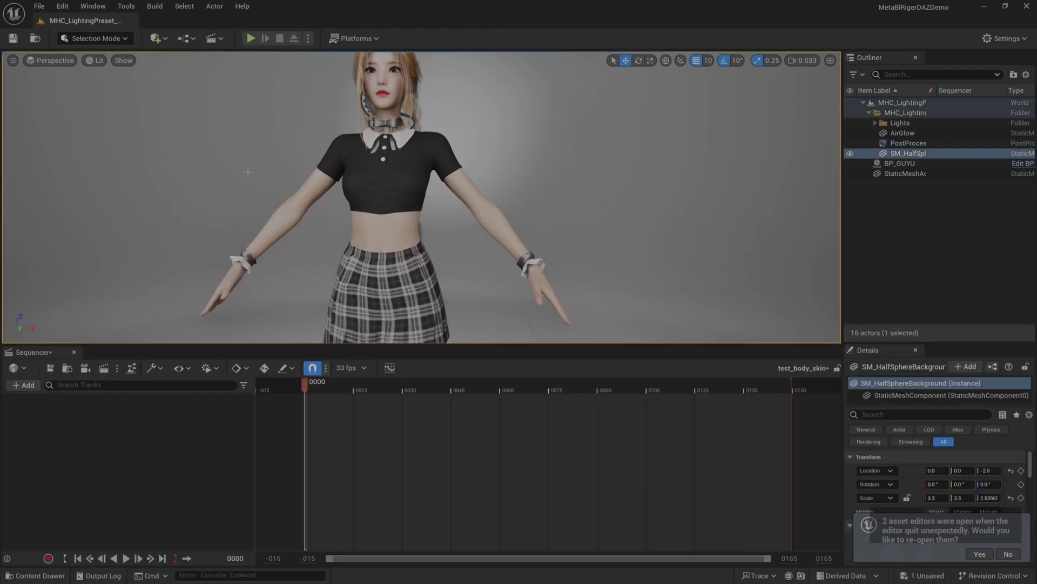
left_click(35, 575)
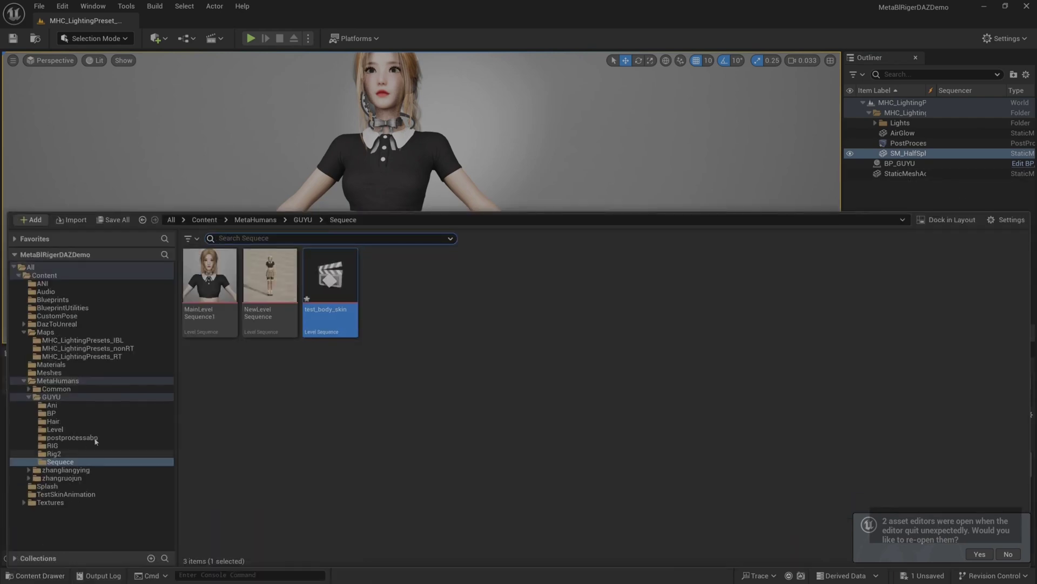
left_click(87, 478)
left_click(693, 285)
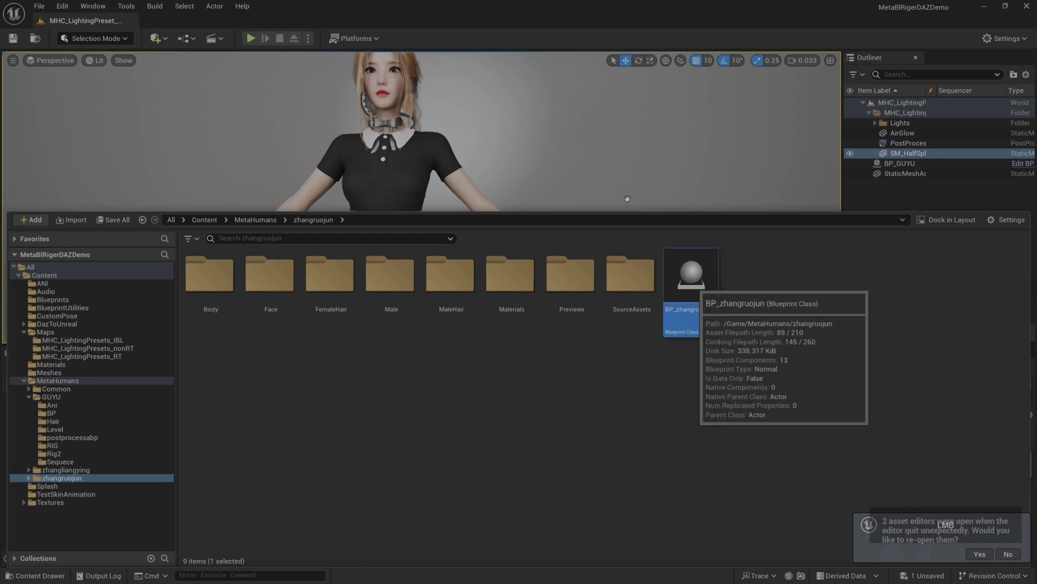
left_click_drag(621, 200, 621, 203)
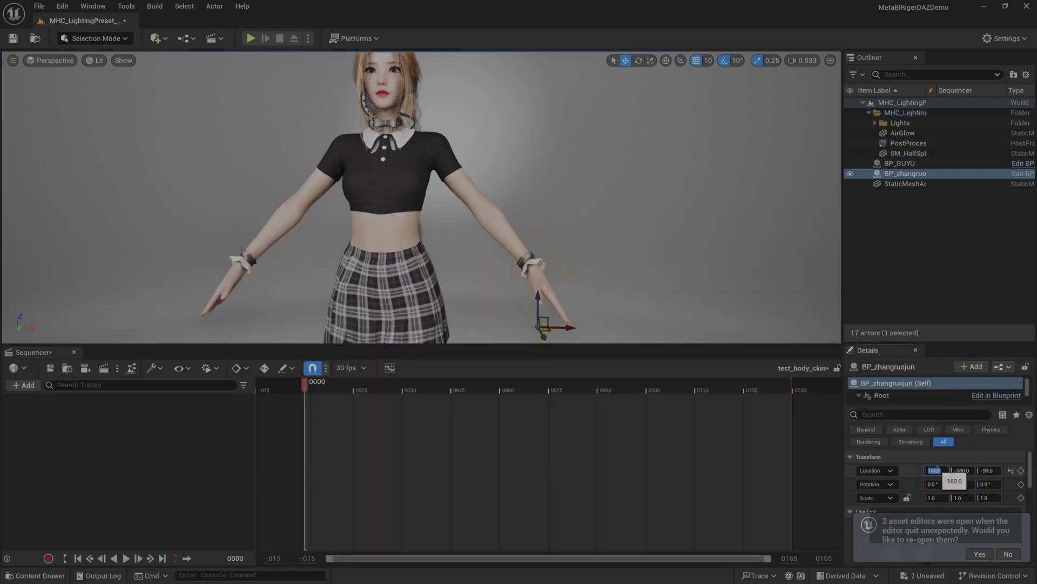
Step: Zero BP_zhangruojun's location, then slide it along X to 70 beside the custom character
key("Return")
type("0")
key("Return")
left_click(994, 470)
type("0")
key("Return")
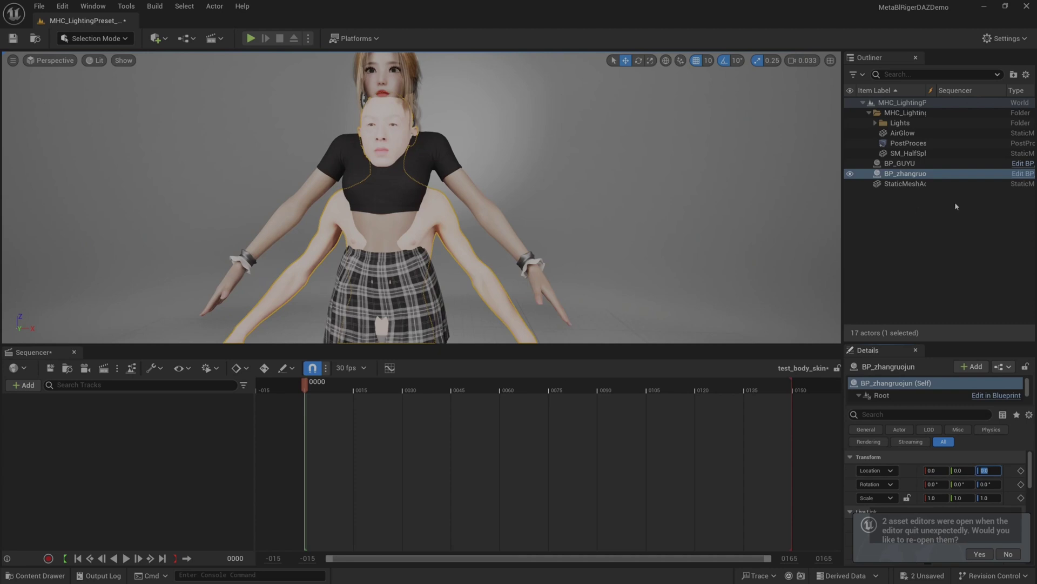
left_click(926, 175)
scroll(547, 248, "down", 5)
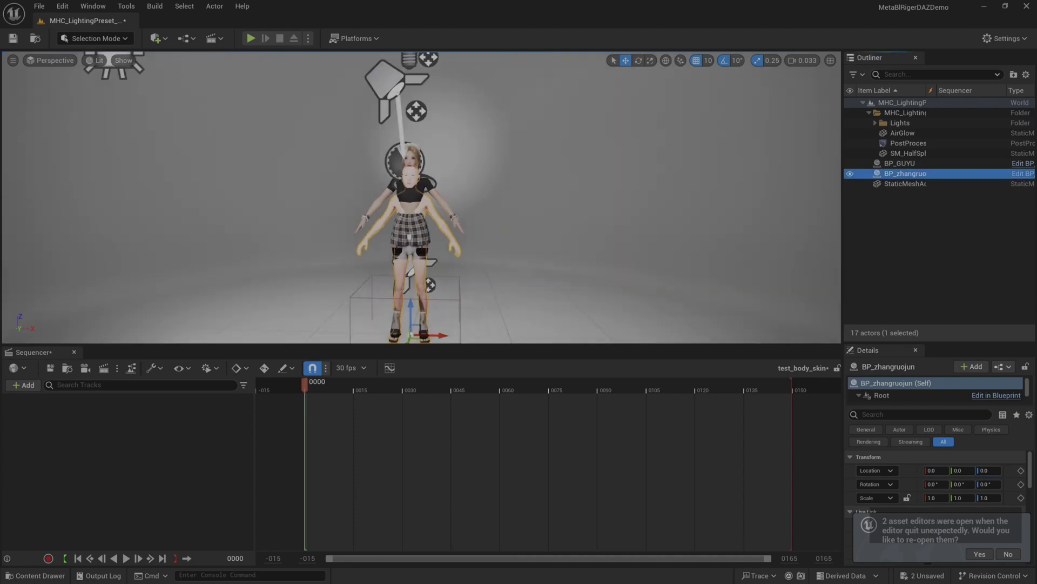
left_click_drag(435, 335, 504, 338)
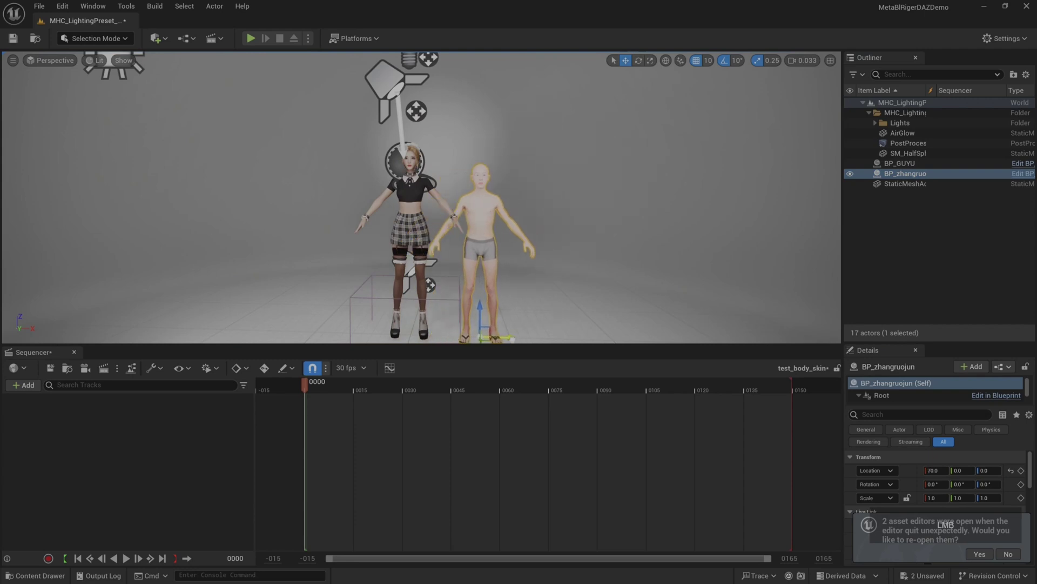
left_click(900, 163, "ctrl")
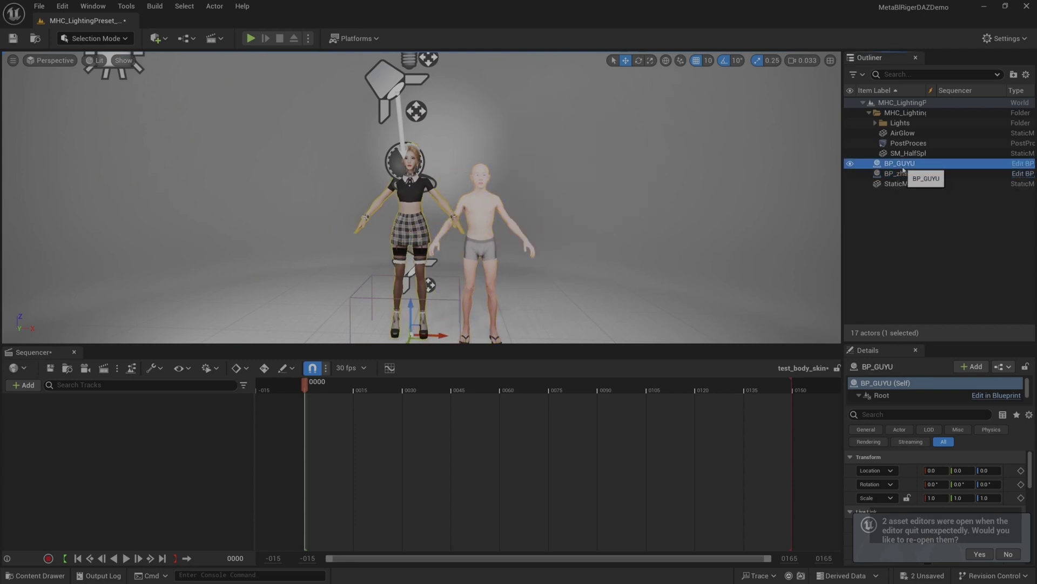
left_click_drag(905, 173, 497, 285)
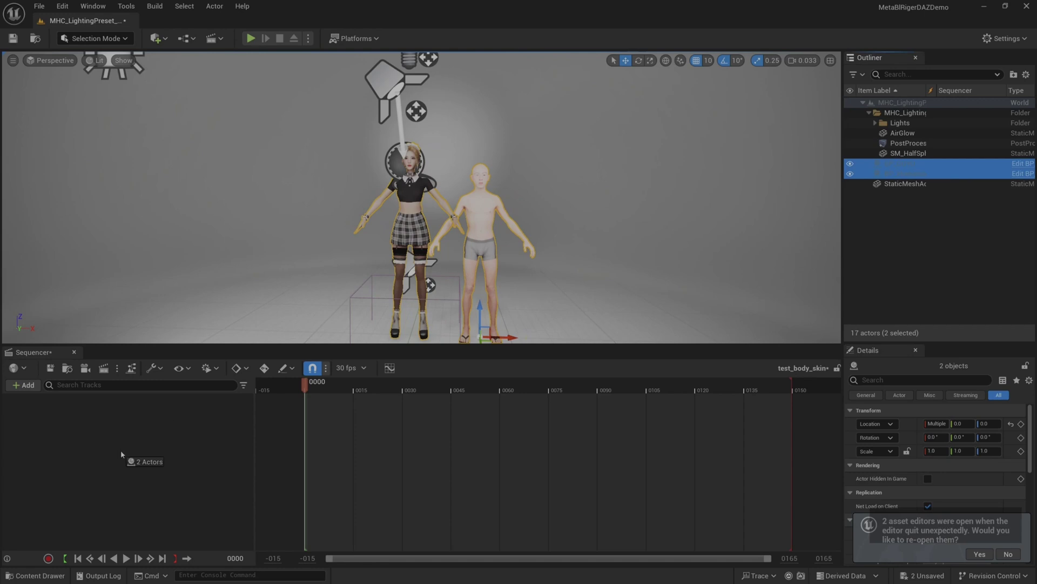
left_click_drag(121, 450, 141, 448)
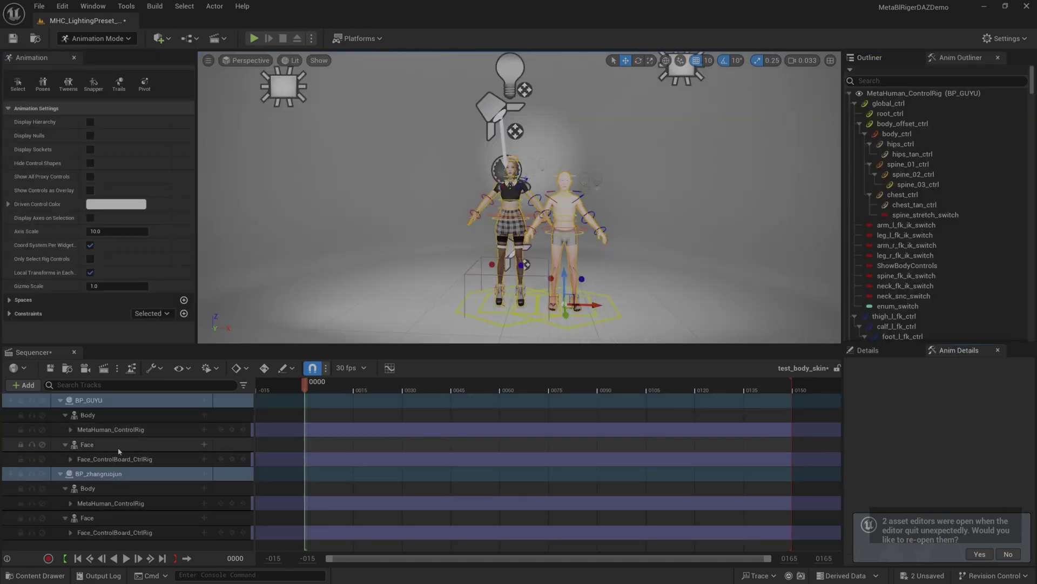
Step: Delete BP_GUYU's MetaHuman_ControlRig body track and begin adding an Animation to Body
left_click(130, 432)
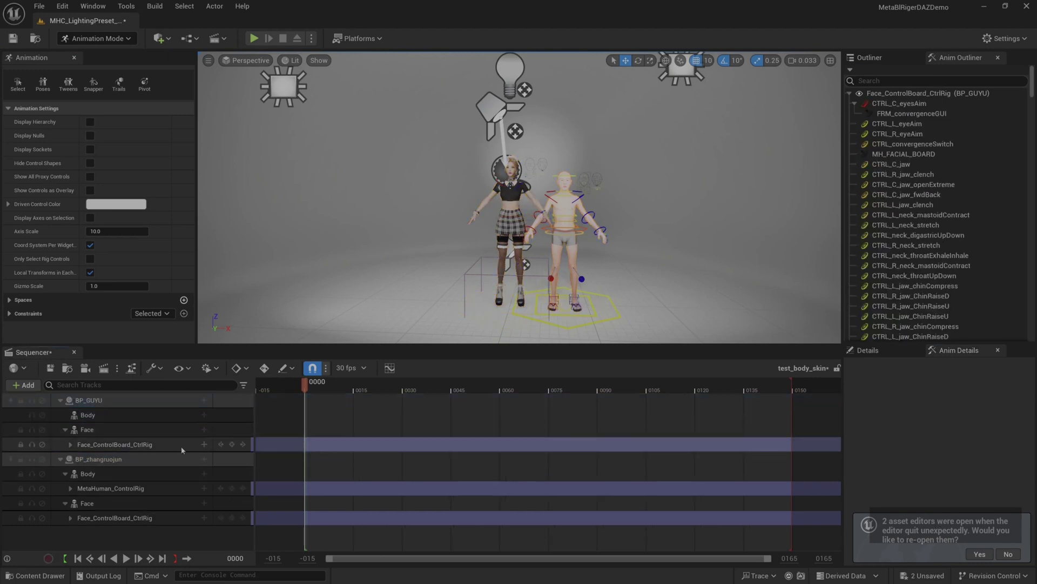
key("Delete")
left_click(206, 415)
left_click(204, 415)
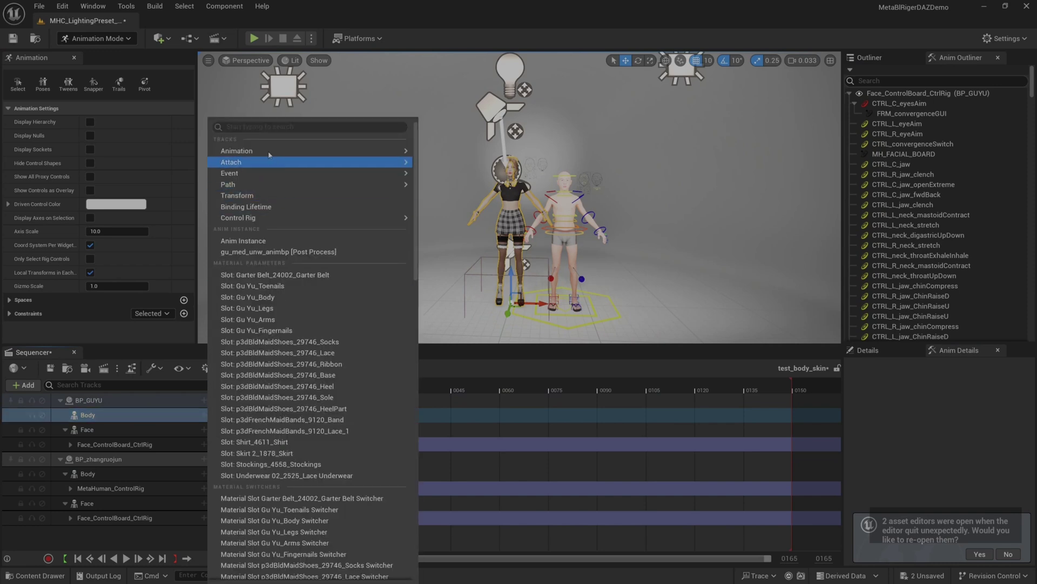
mouse_move(276, 153)
Step: Assign Guyu_Skinning_Test_Anim to BP_GUYU's body and end playback just after frame 0067
type("test")
left_click(489, 193)
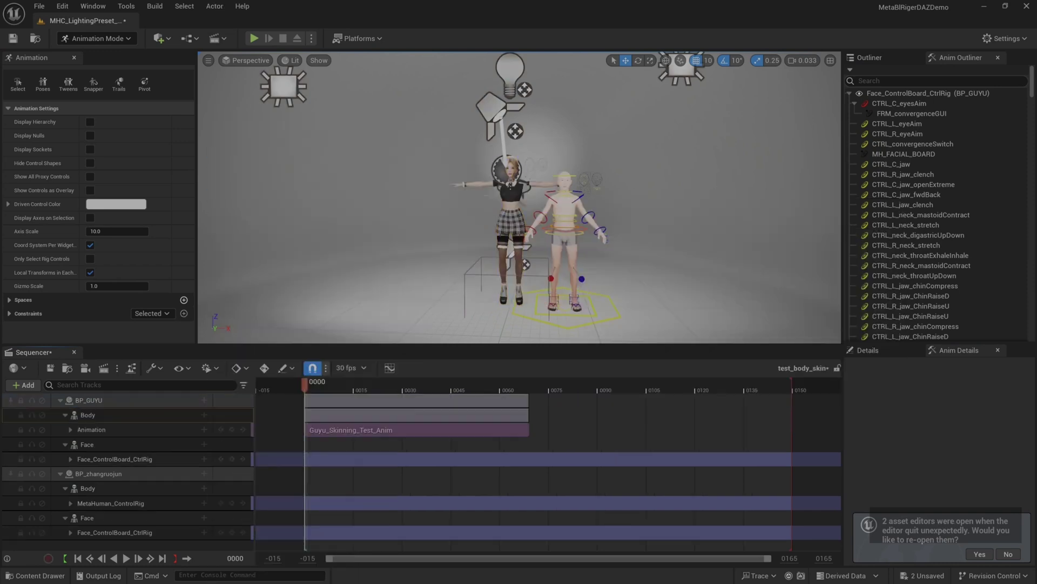
scroll(359, 310, "up", 5)
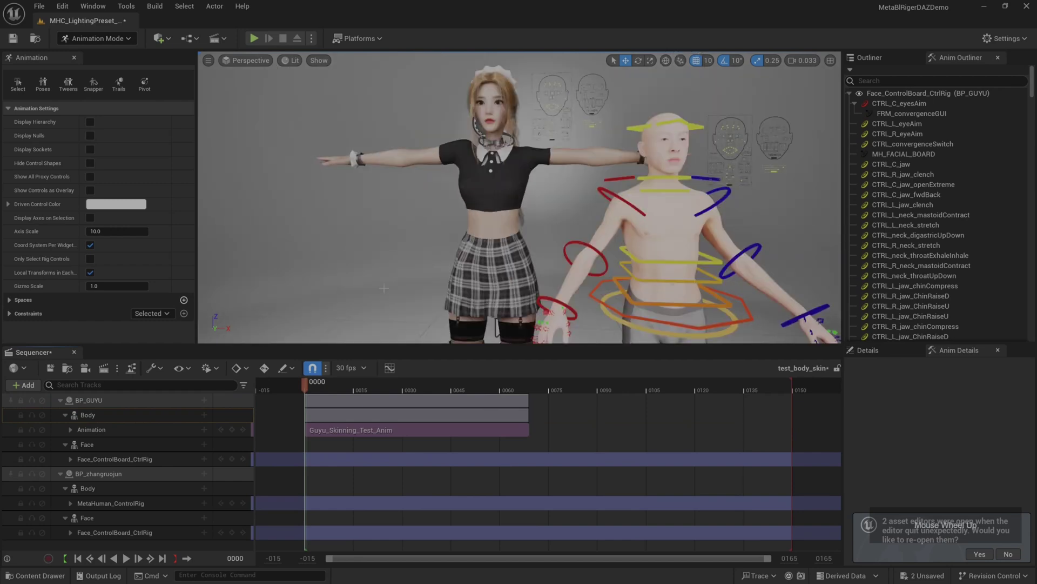
left_click_drag(304, 389, 523, 402)
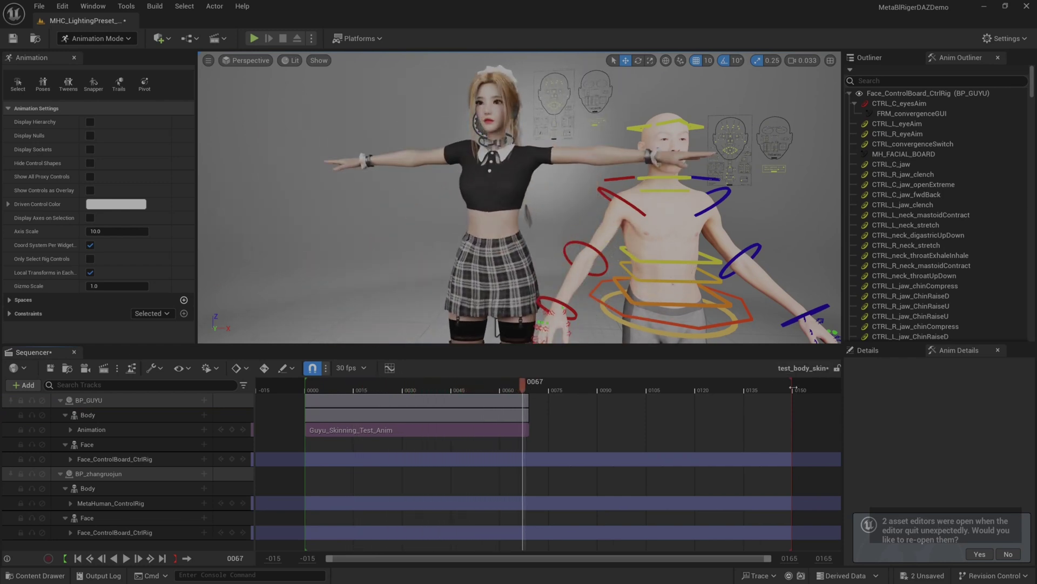
mouse_move(793, 389)
left_mouse_down()
mouse_move(538, 385)
mouse_move(528, 382)
mouse_move(525, 339)
left_mouse_up()
scroll(413, 194, "down", 3)
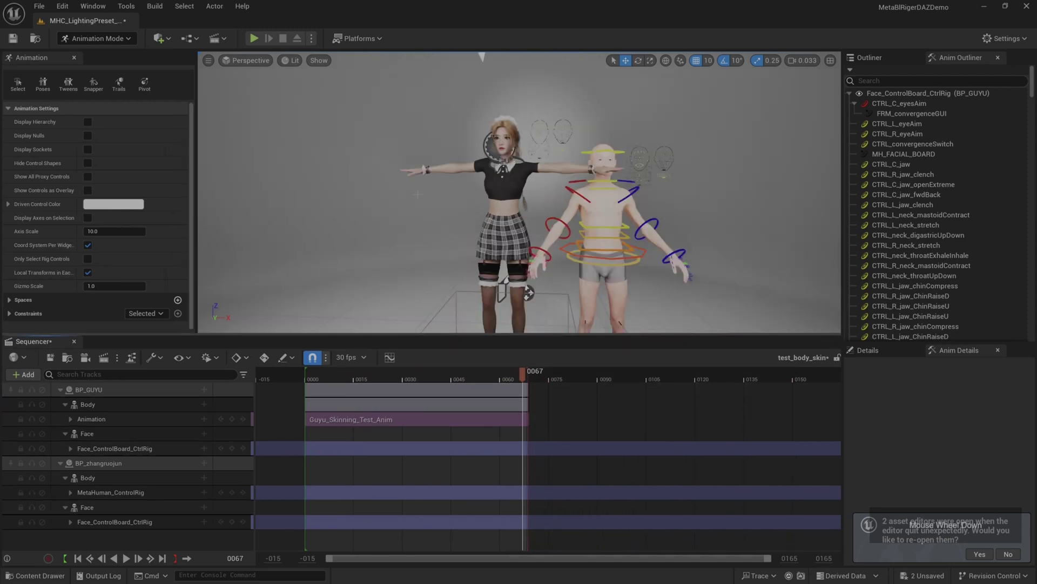
Step: Delete BP_zhangruojun's body control rig track and open the TestSkinAnimation folder
left_click(112, 494)
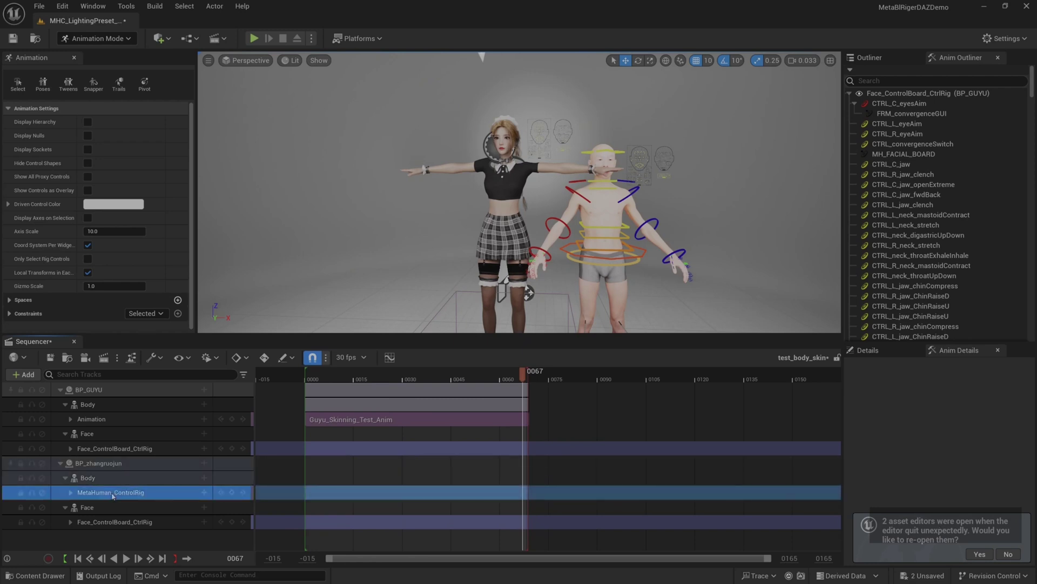
key("Delete")
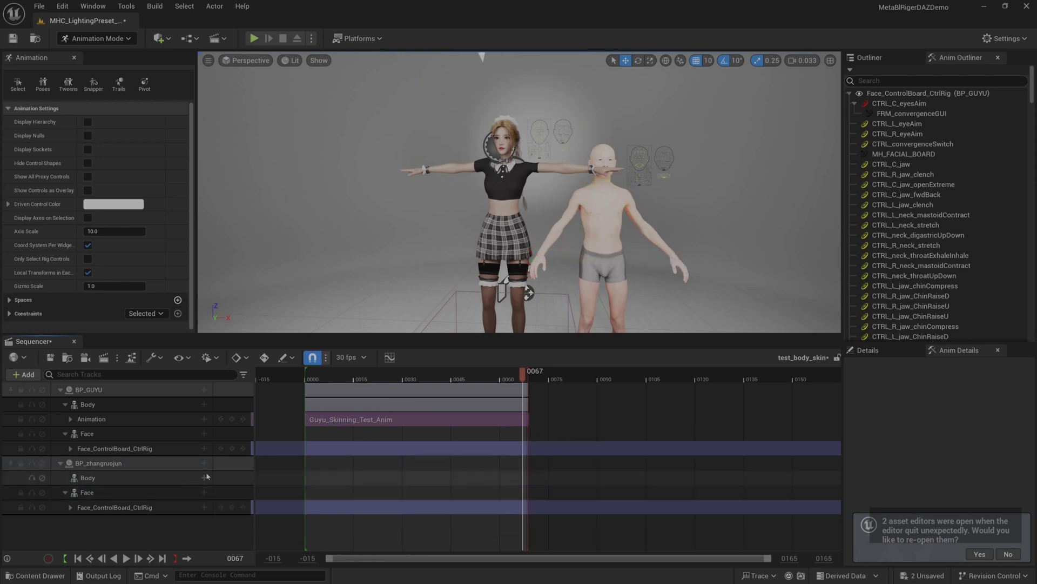
left_click(36, 575)
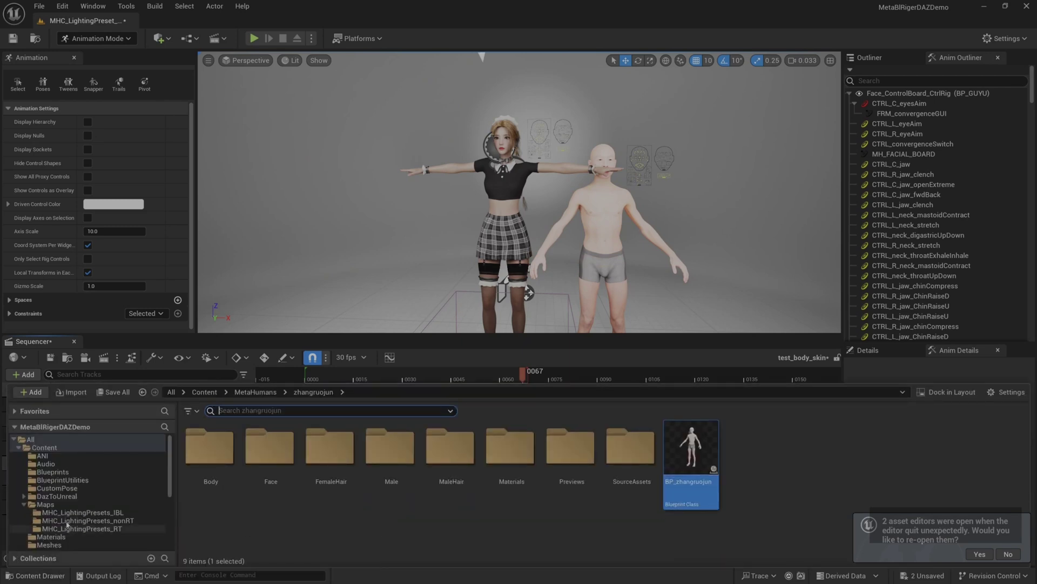
scroll(79, 475, "down", 3)
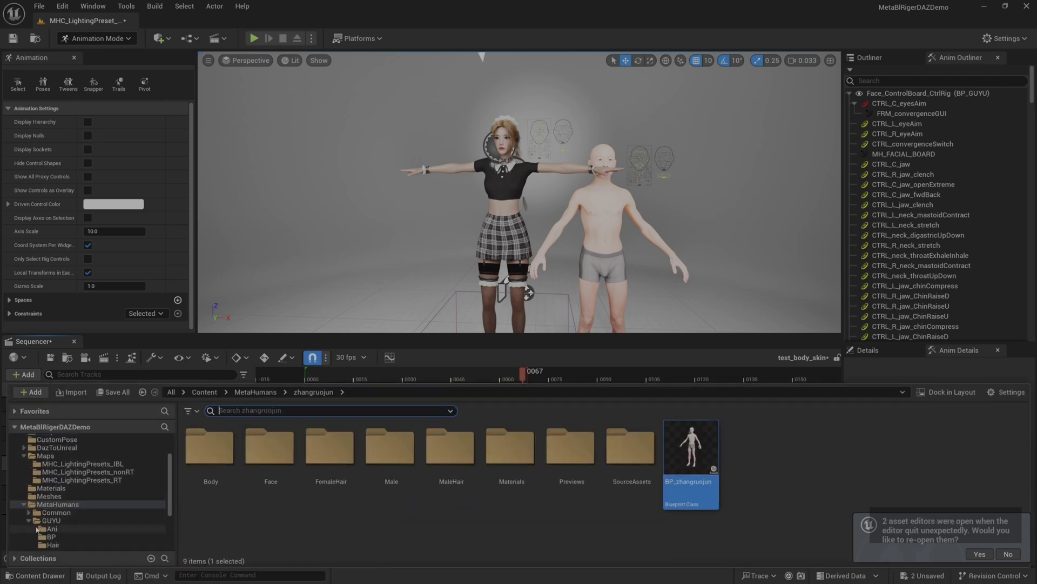
left_click(30, 524)
scroll(33, 519, "down", 1)
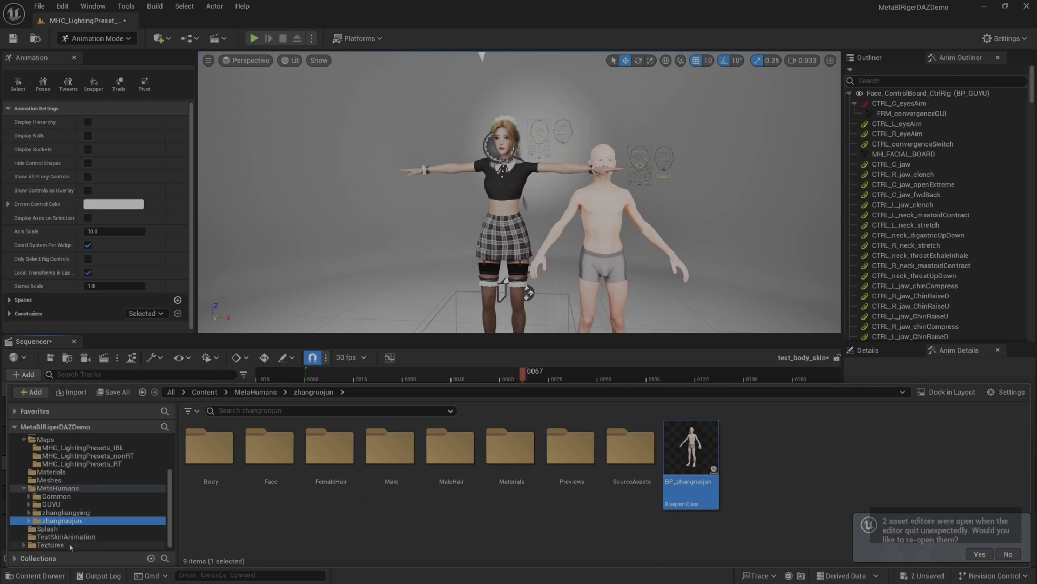
left_click(65, 536)
left_click(209, 487)
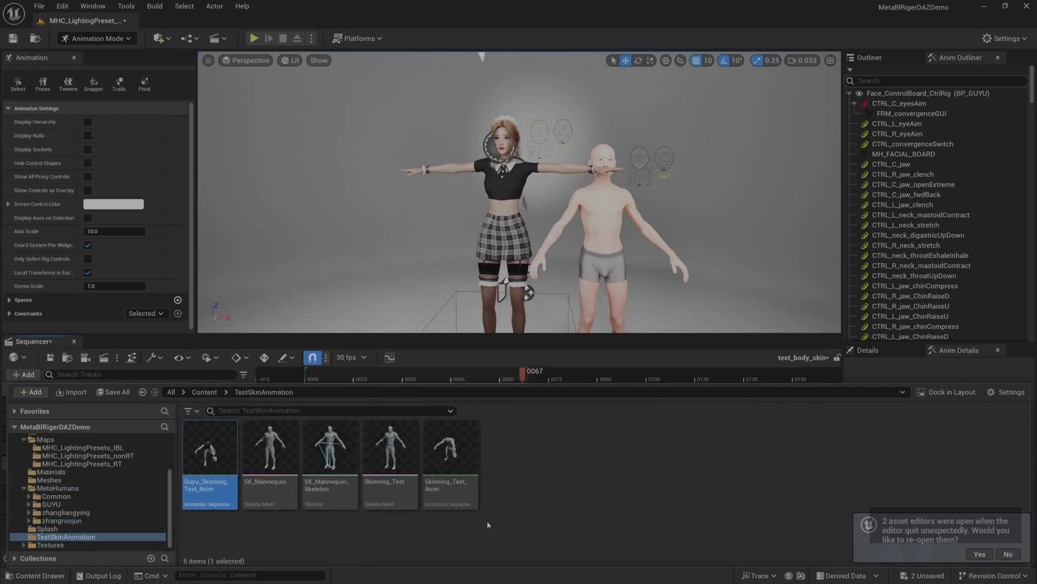
left_click(451, 459)
Step: Retarget Skinning_Test_Anim onto f_med_nrw_body and export it to /Game/TestSkinAnimation
right_click(453, 462)
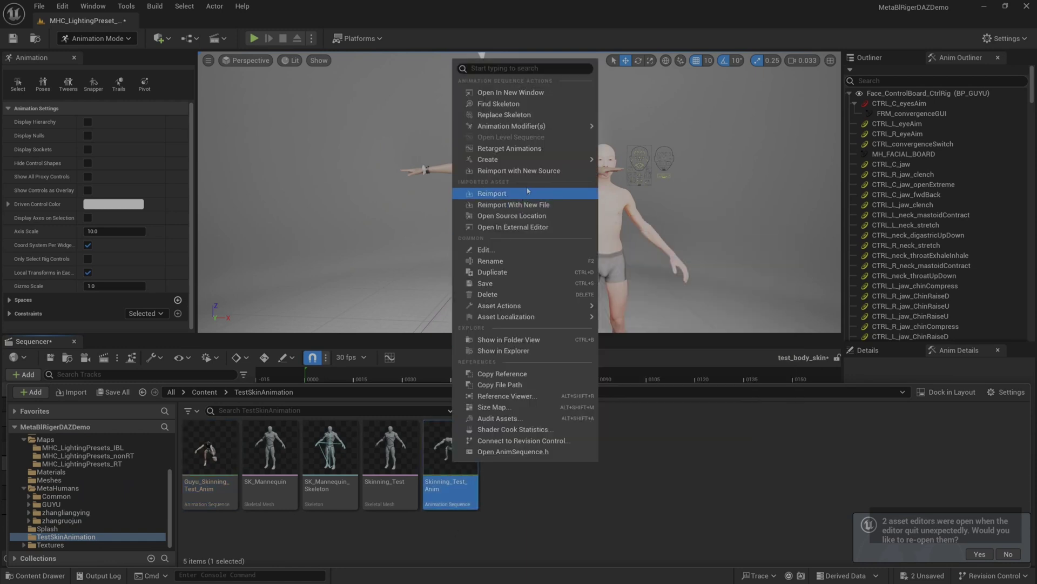
left_click(533, 149)
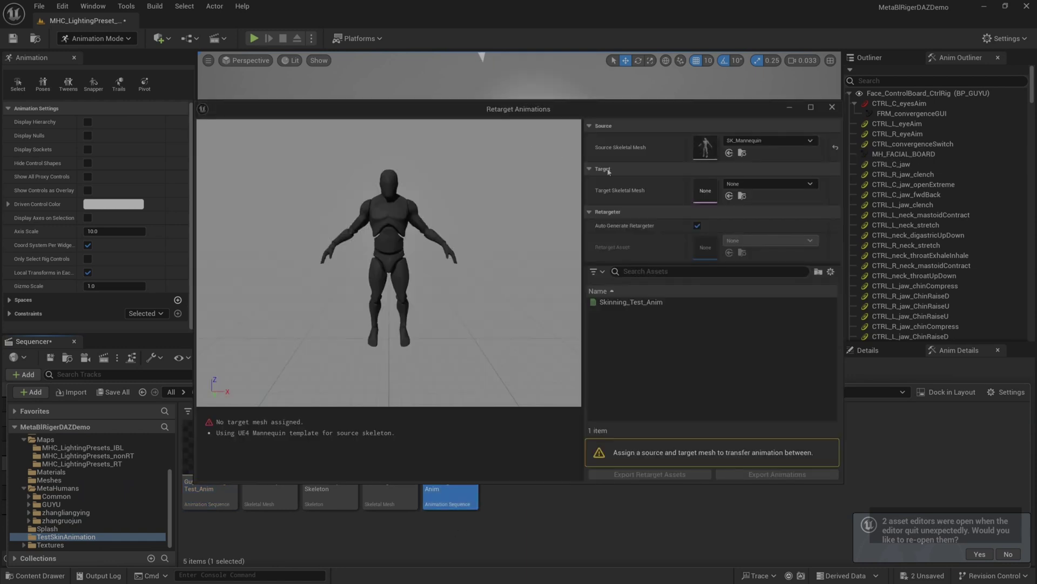
left_click(795, 186)
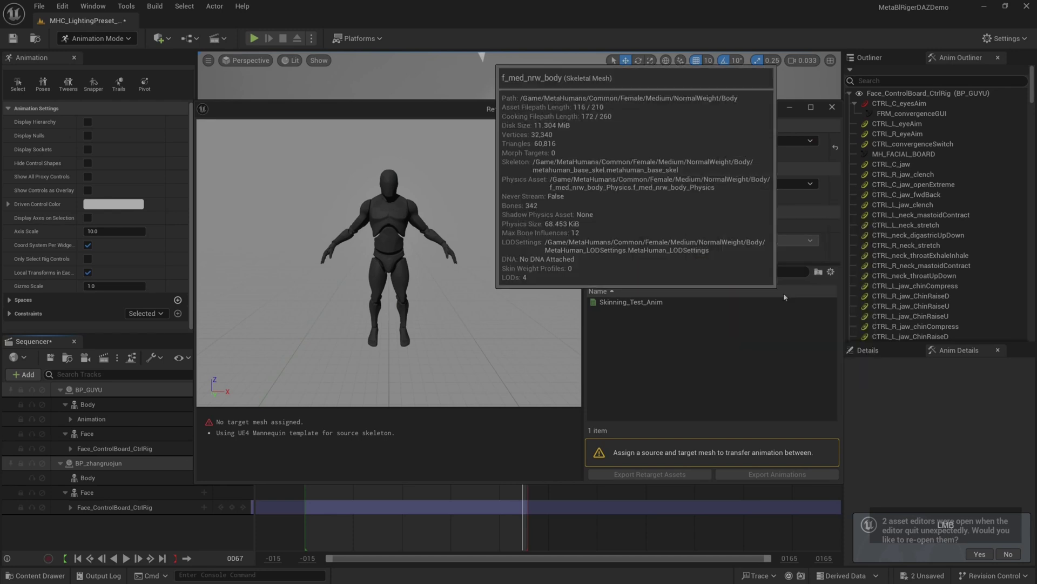
left_click(792, 294)
left_click(648, 302)
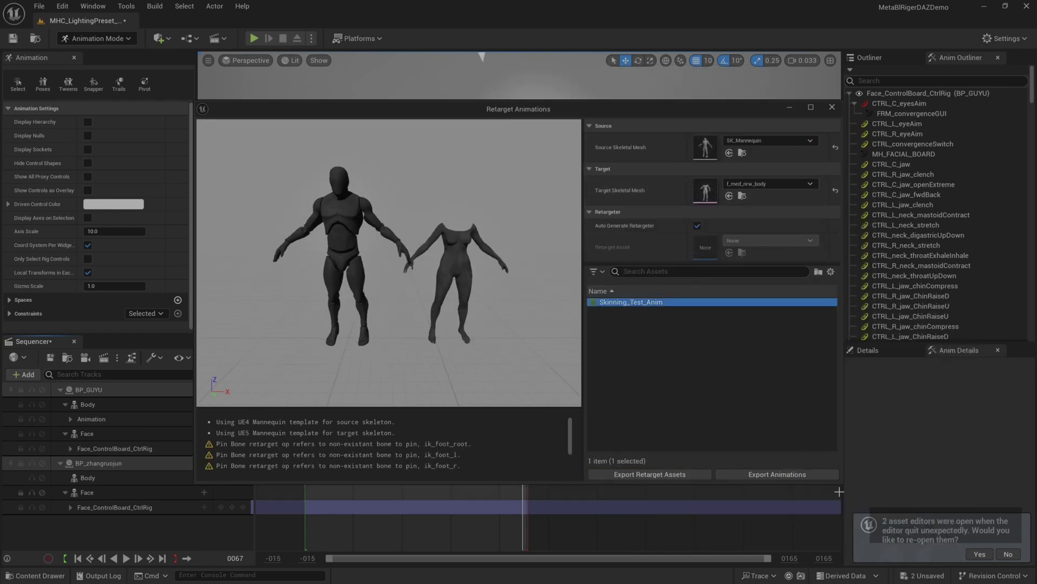
left_click(792, 476)
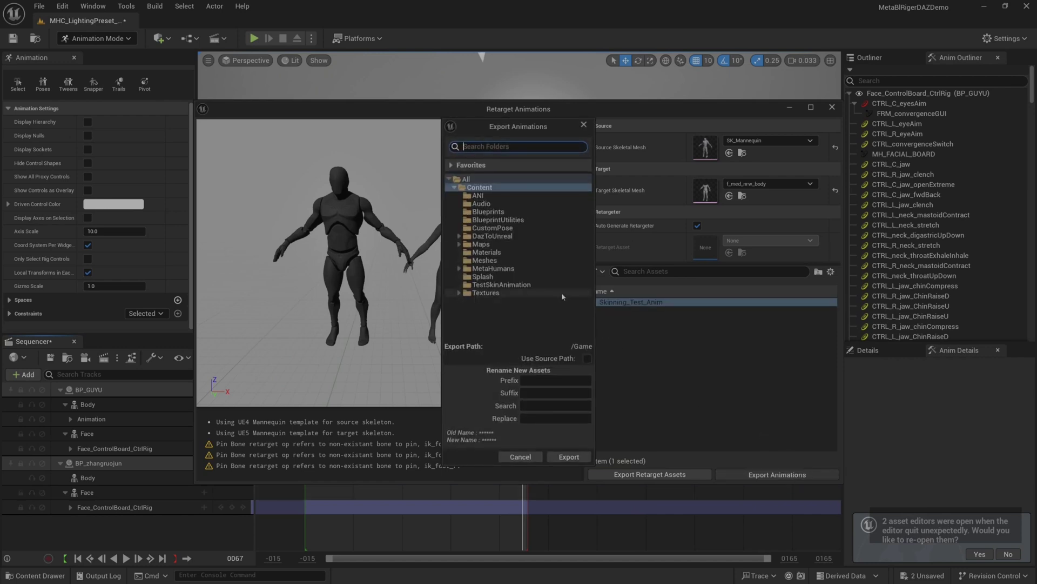
left_click(552, 285)
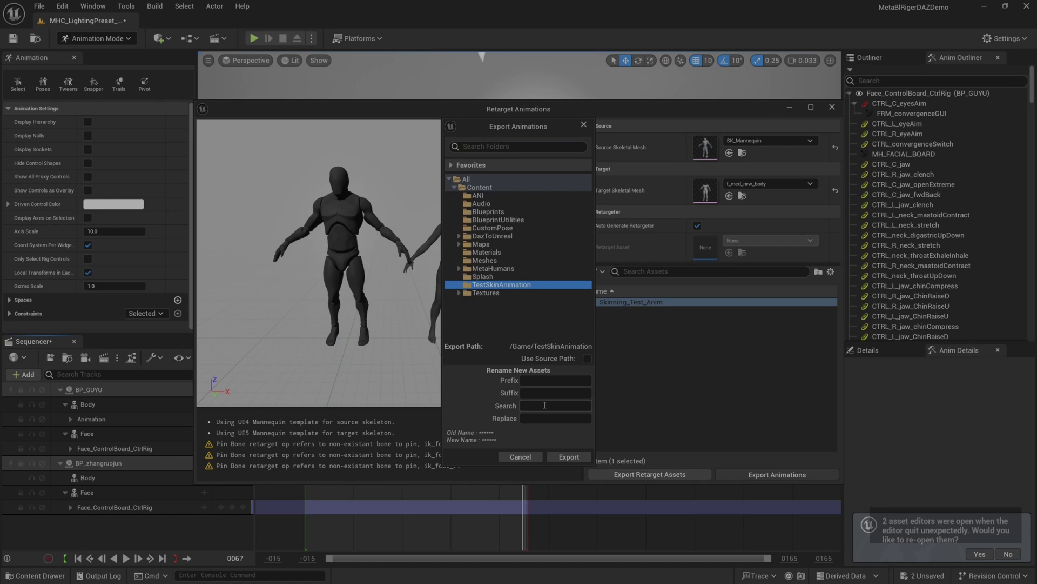
left_click(569, 457)
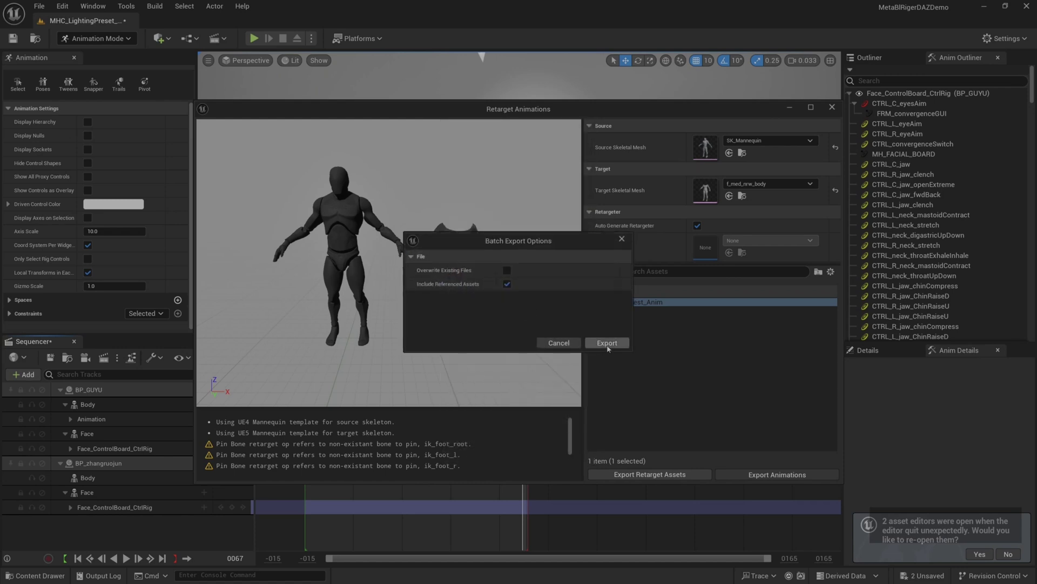
left_click(607, 344)
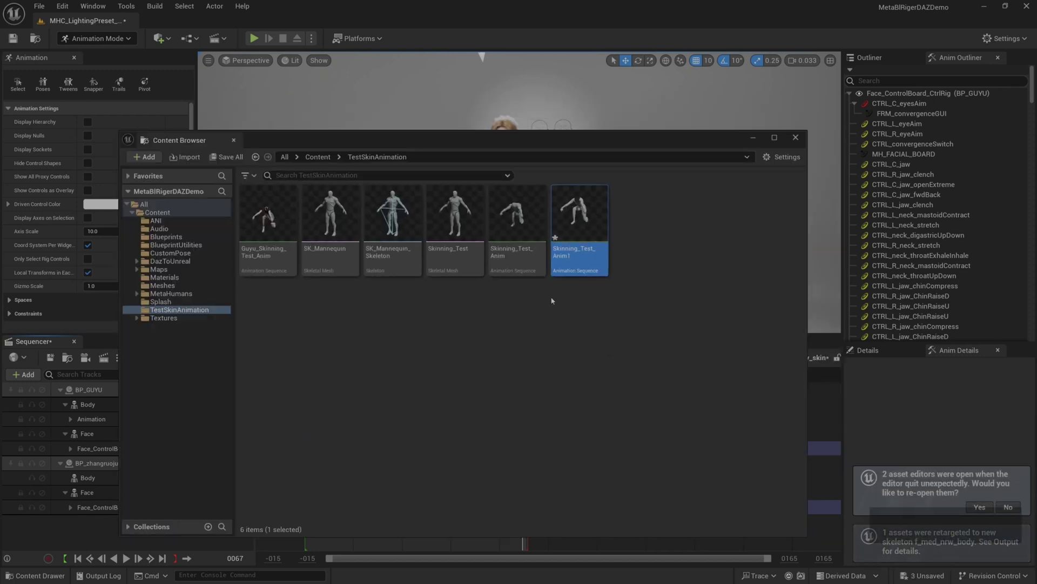
Step: Rename Skinning_Test_Anim1 to official_Skinning_Test_Anim and close the floating Content Browser
right_click(577, 265)
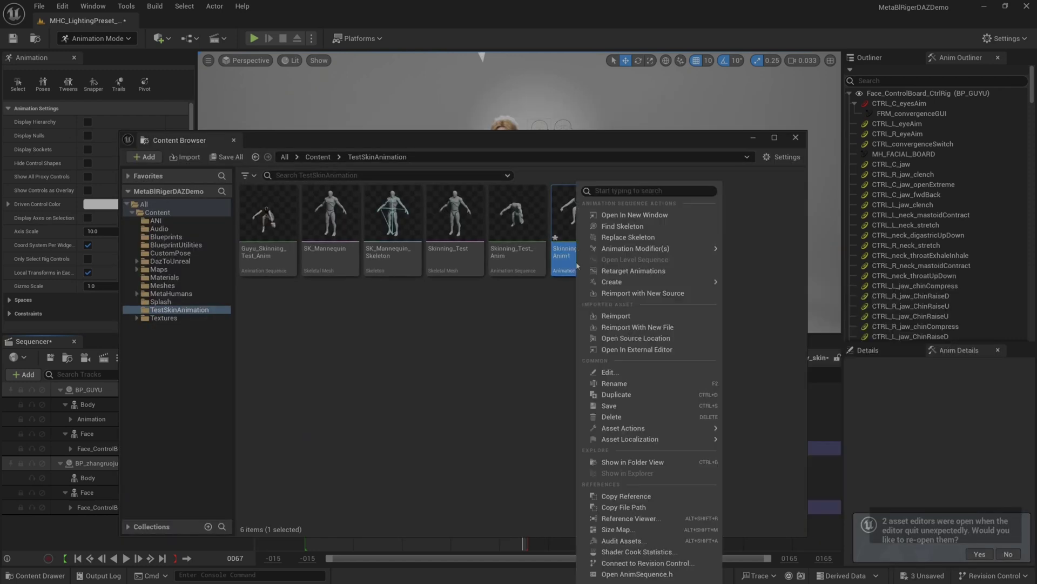
left_click(642, 384)
key("Left")
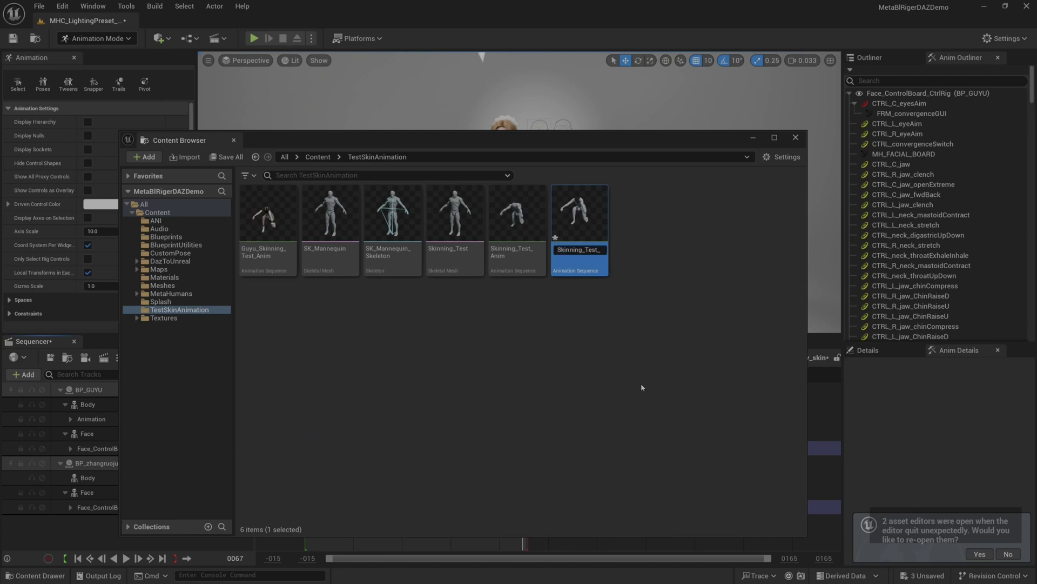
type("offic")
type("ial")
type("_")
key("Right")
key("Right")
key("Right")
key("Right")
key("Right")
key("Right")
key("Right")
key("Right")
key("Right")
key("Right")
key("BackSpace")
key("Return")
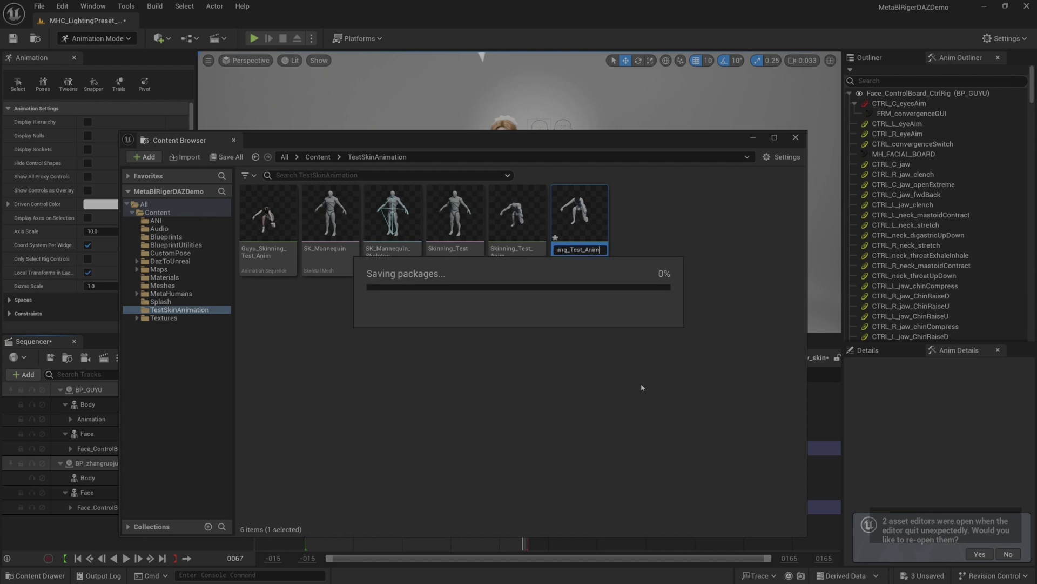
left_click(460, 390)
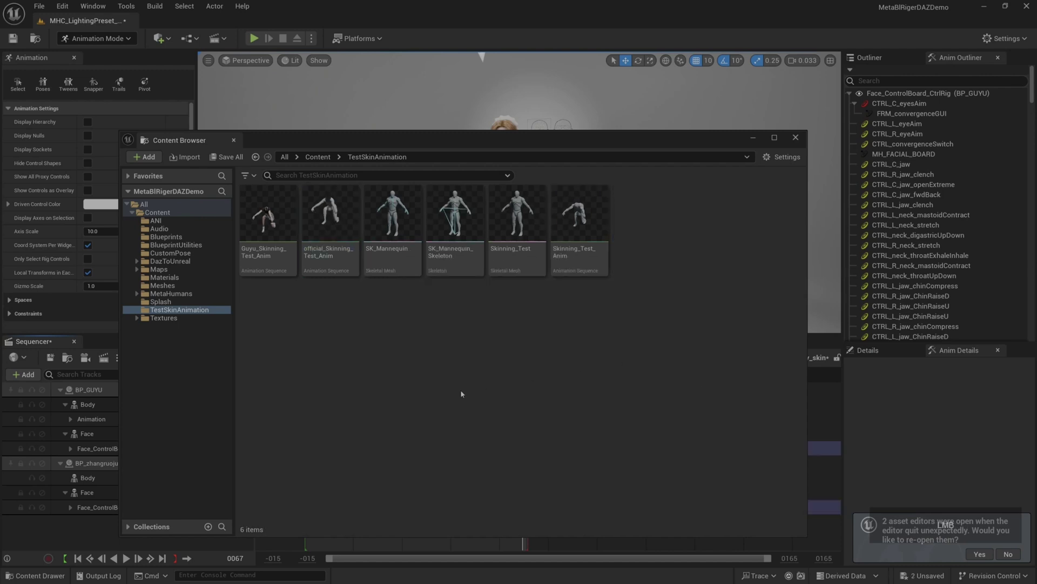
left_click(353, 218)
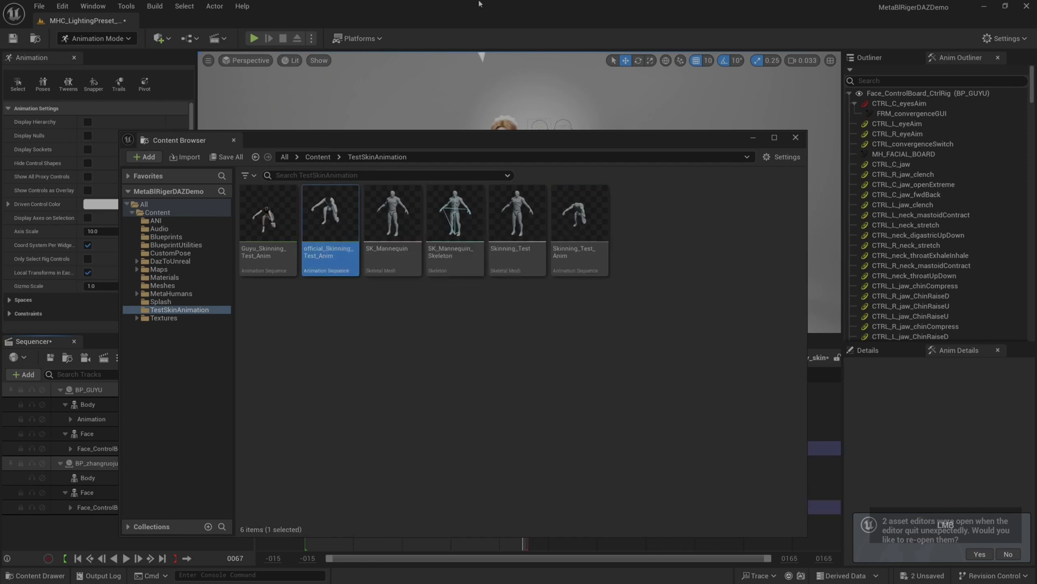
left_click(754, 138)
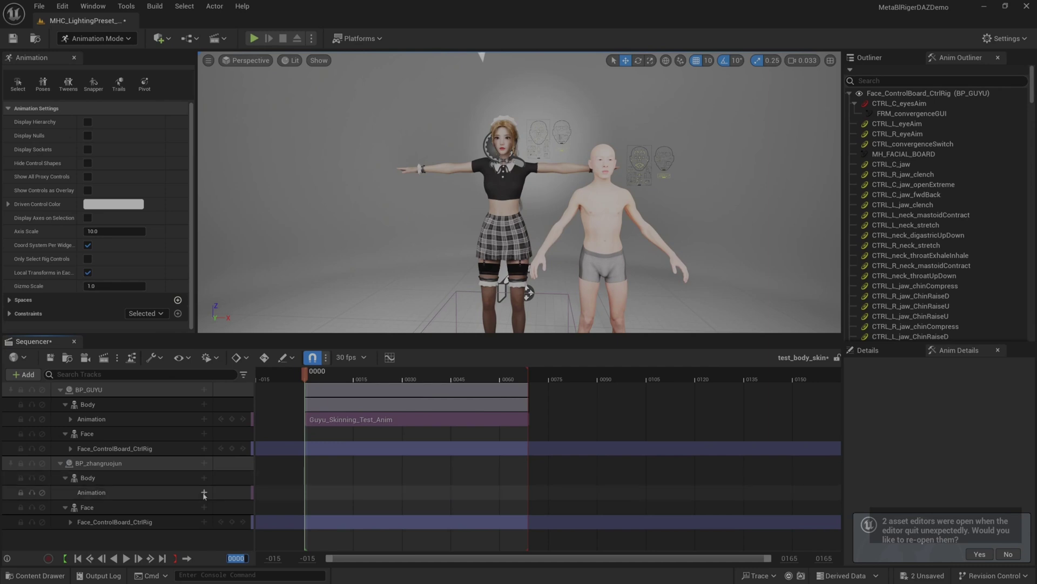
left_click(204, 493)
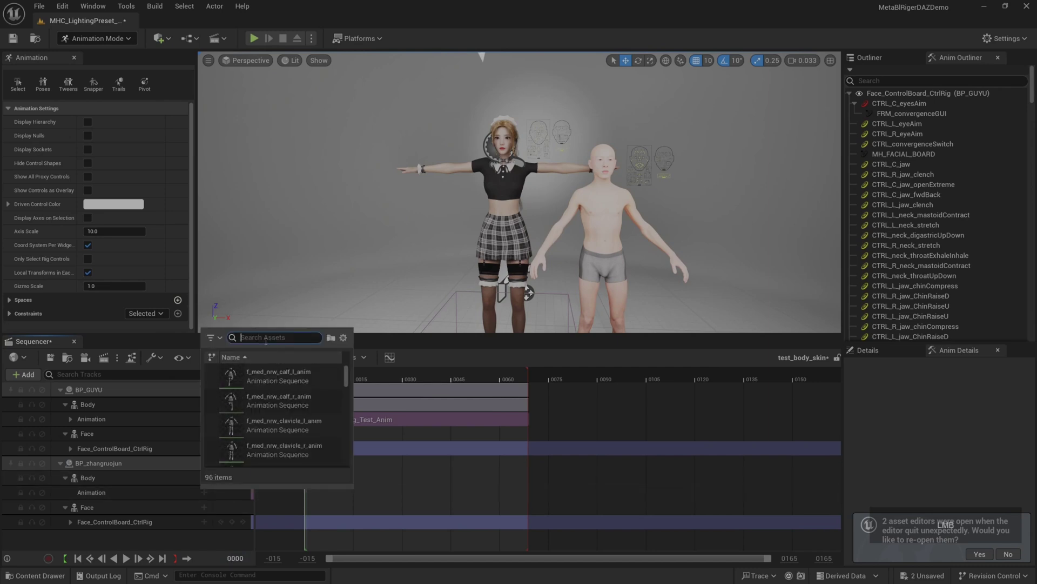
type("offi")
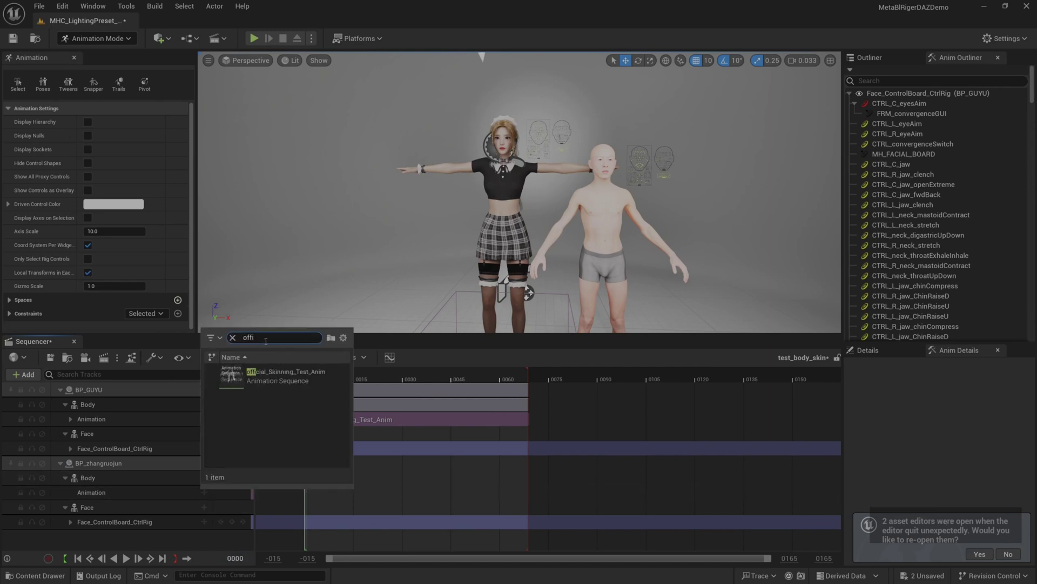
left_click(286, 374)
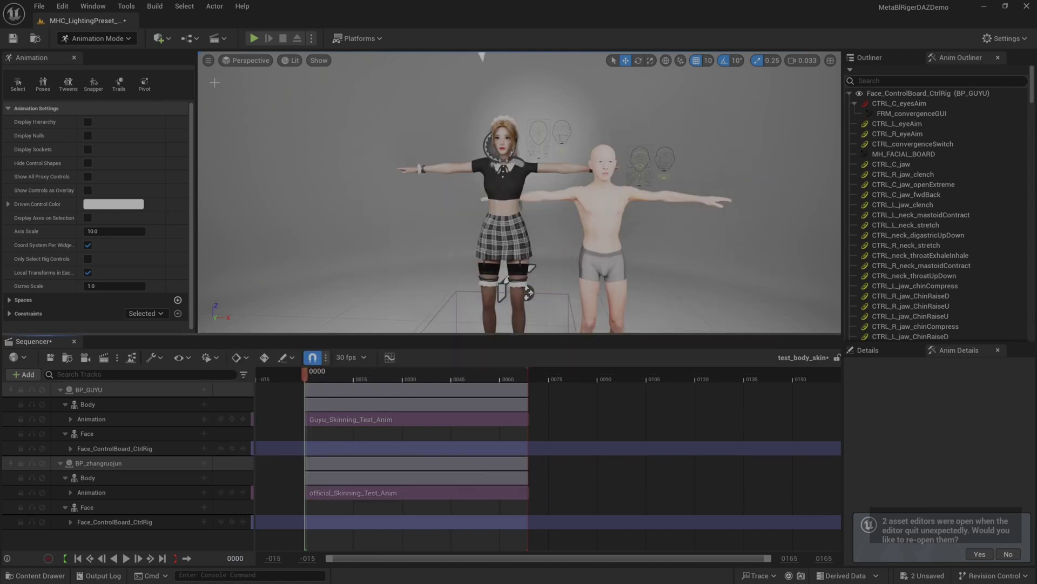
left_click(208, 60)
left_click(307, 181)
Step: Apply a field of view of 20, frame both characters closely, and scrub to frame 0006
type("20")
key("Return")
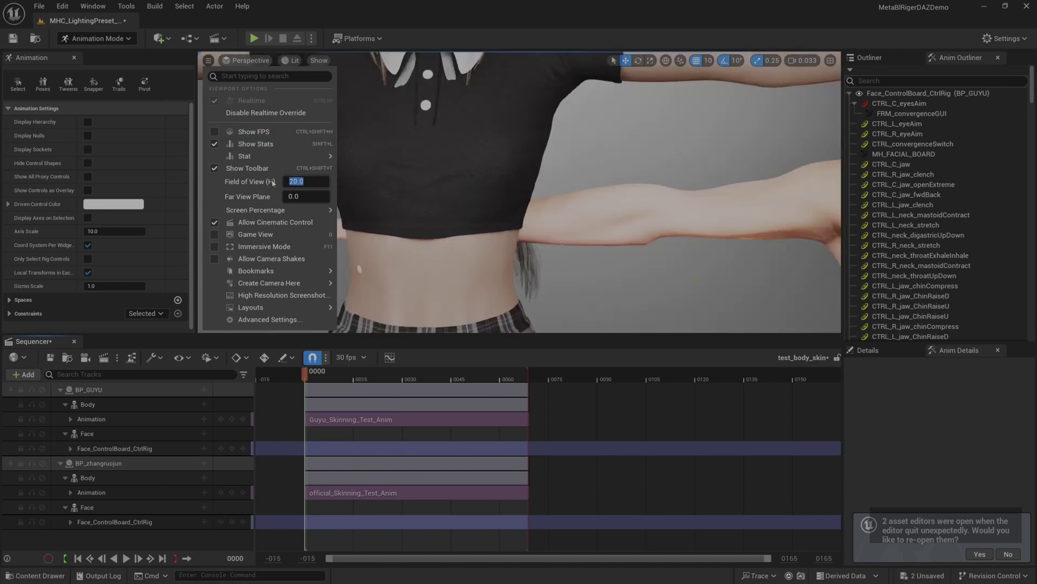
left_click_drag(486, 216, 362, 393, "alt")
left_click_drag(305, 373, 361, 378)
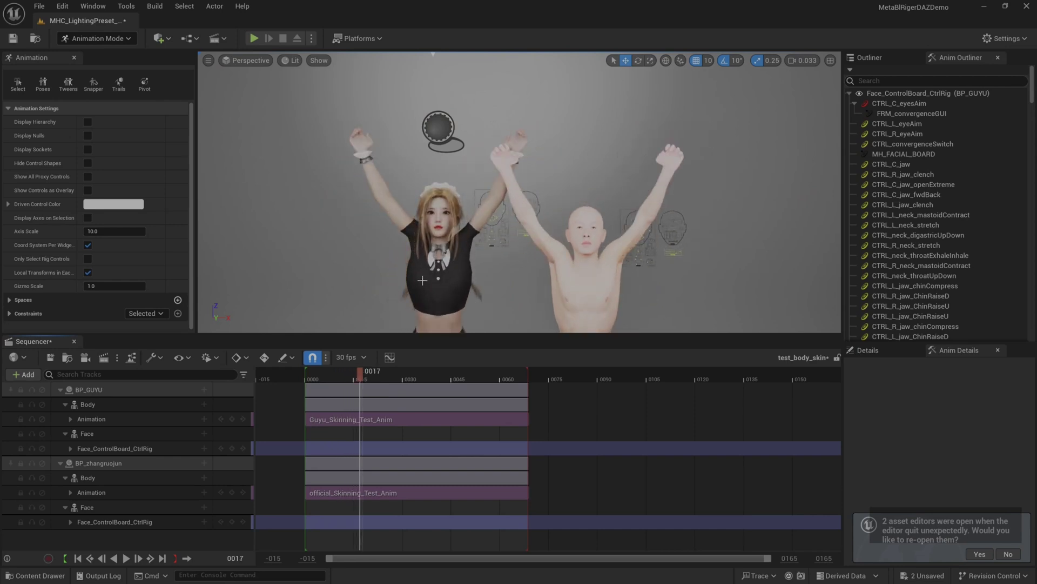
left_click(498, 271)
left_click_drag(498, 271, 499, 254)
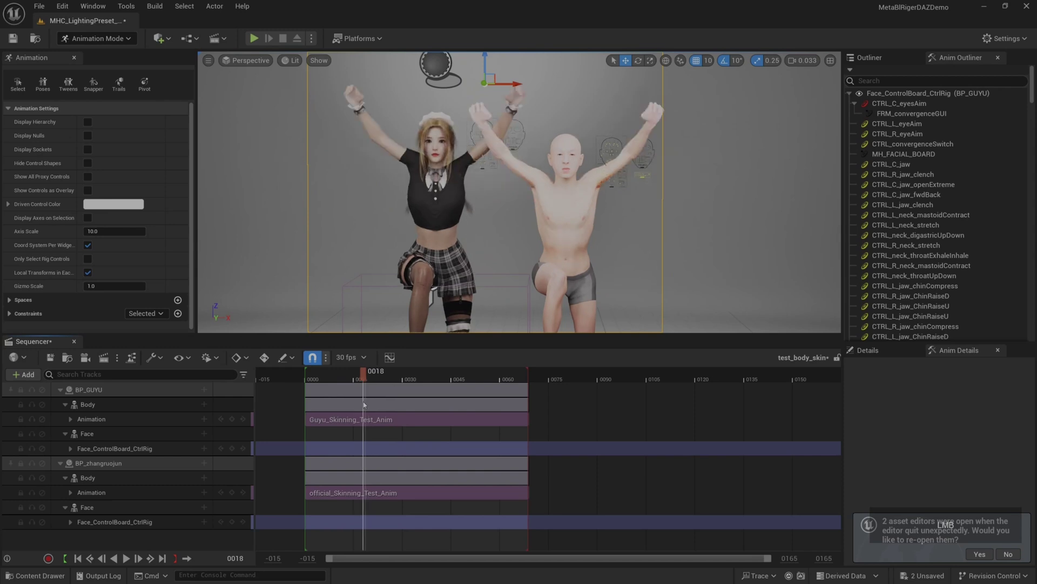
scroll(378, 302, "up", 5)
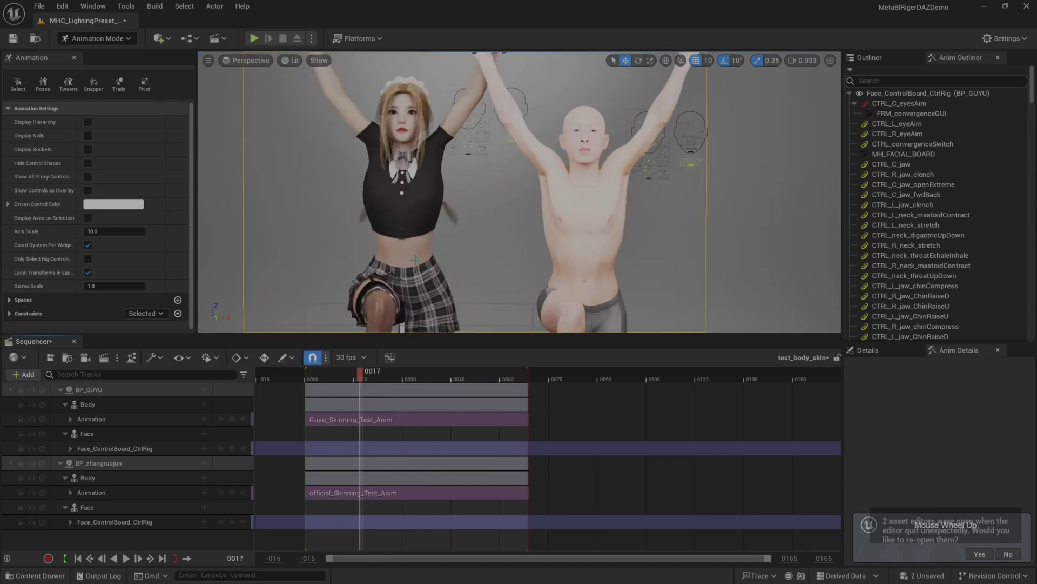